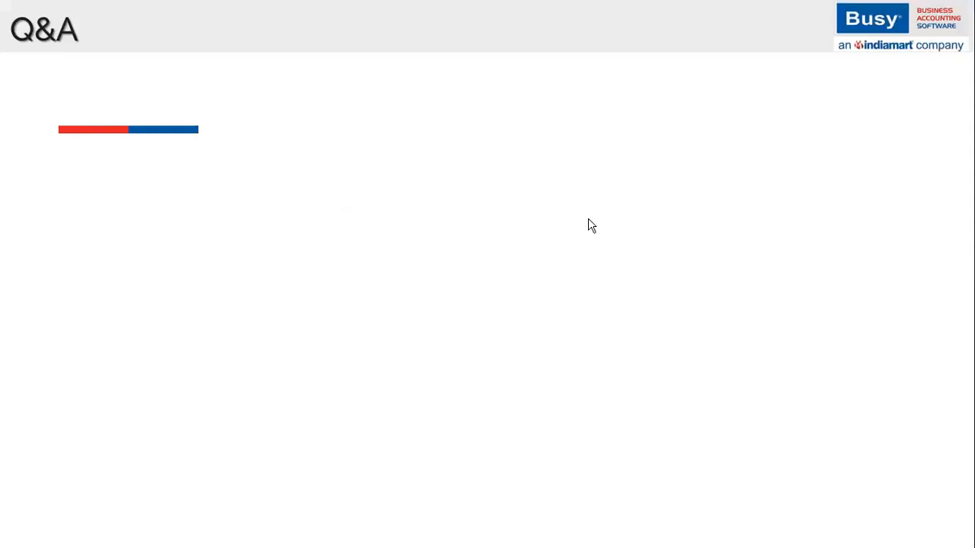
- Switch from the Q&A slide to Busy and open the company GSTR 2A / 2B Data
key(Escape)
click(694, 531)
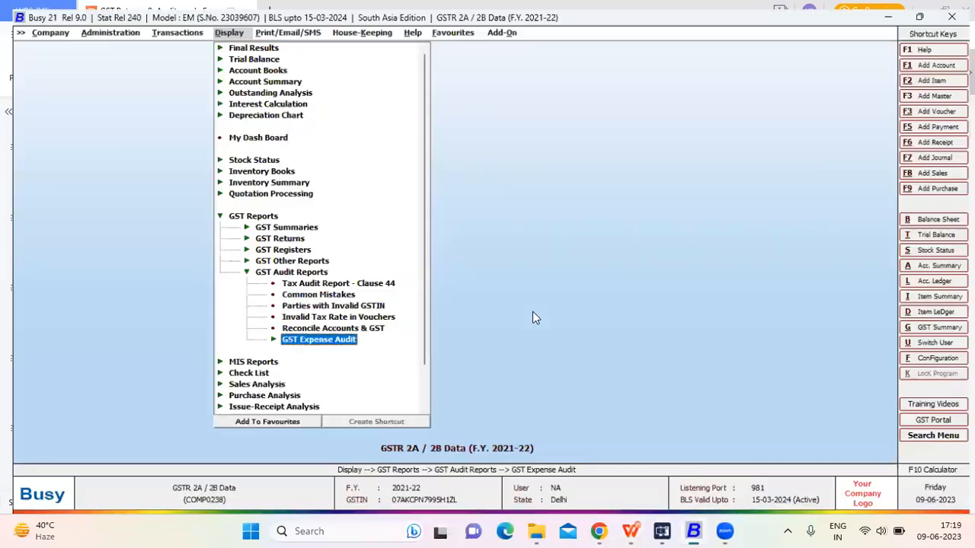
key(Left)
key(Left)
key(Left)
key(Return)
key(Return)
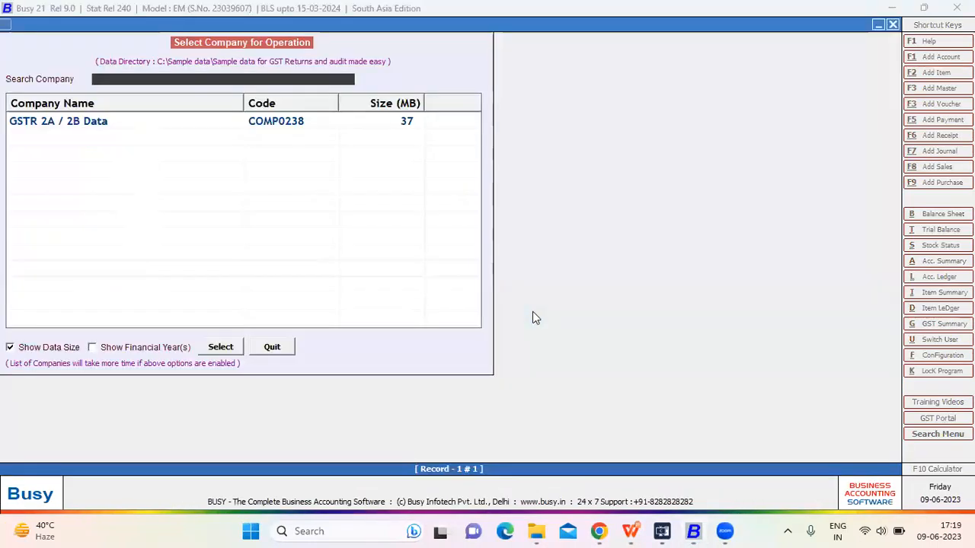
key(Return)
- Open the Voucher Statistics report from the company's Check List reports
key(Right)
key(Right)
key(Right)
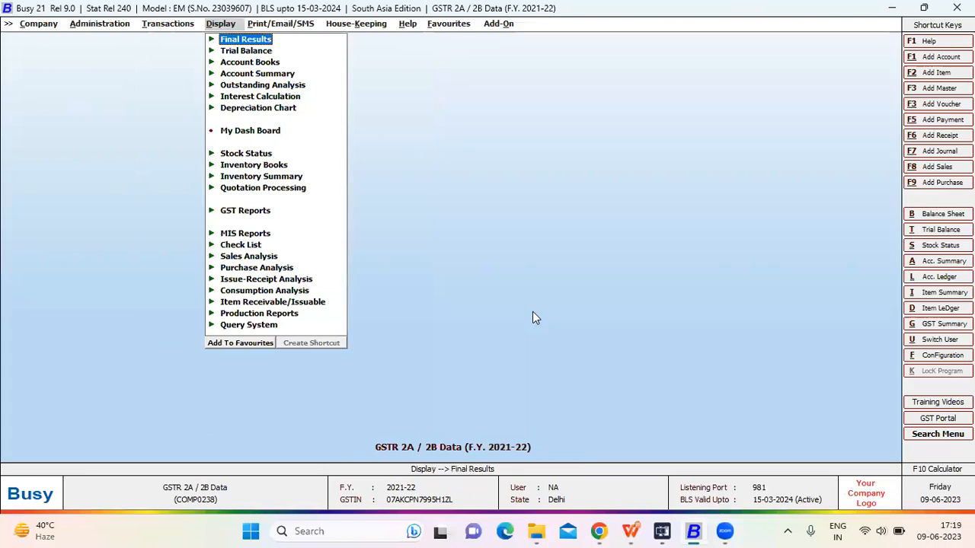
key(c)
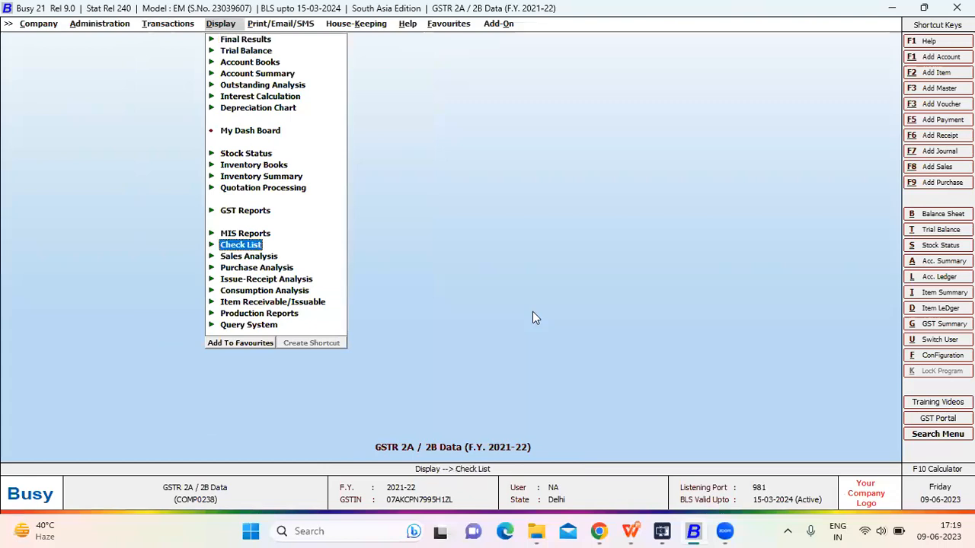
key(Return)
key(Down)
key(Return)
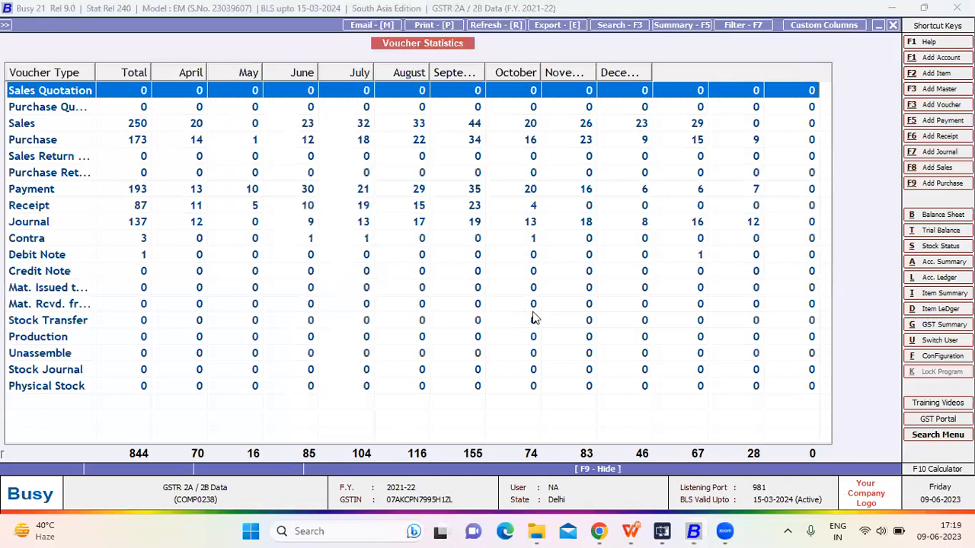
- Review the monthly voucher counts for Sales, Purchase, Payment, Receipt, Journal, Contra and Debit Note, and close the report
key(Down)
key(Down)
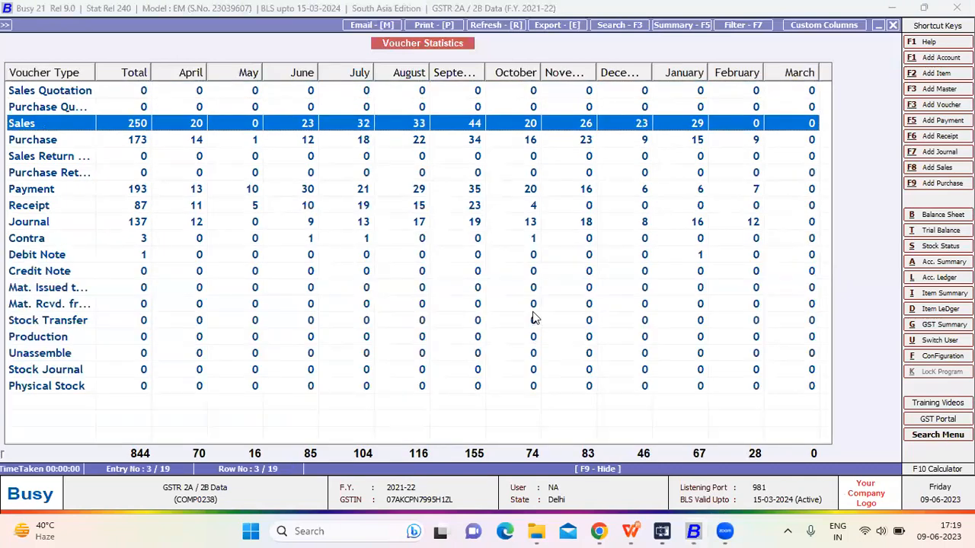
key(Down)
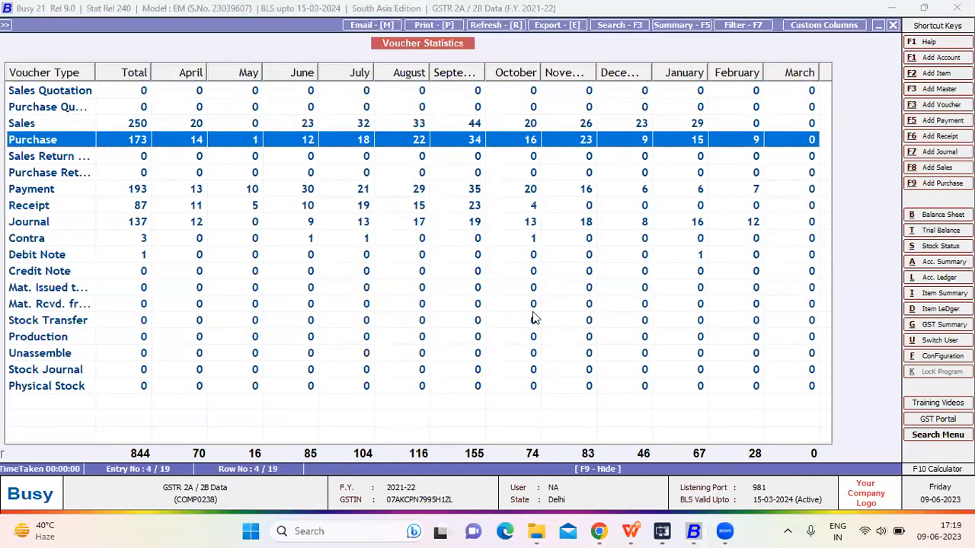
key(Down)
key(Down)
key(Down)
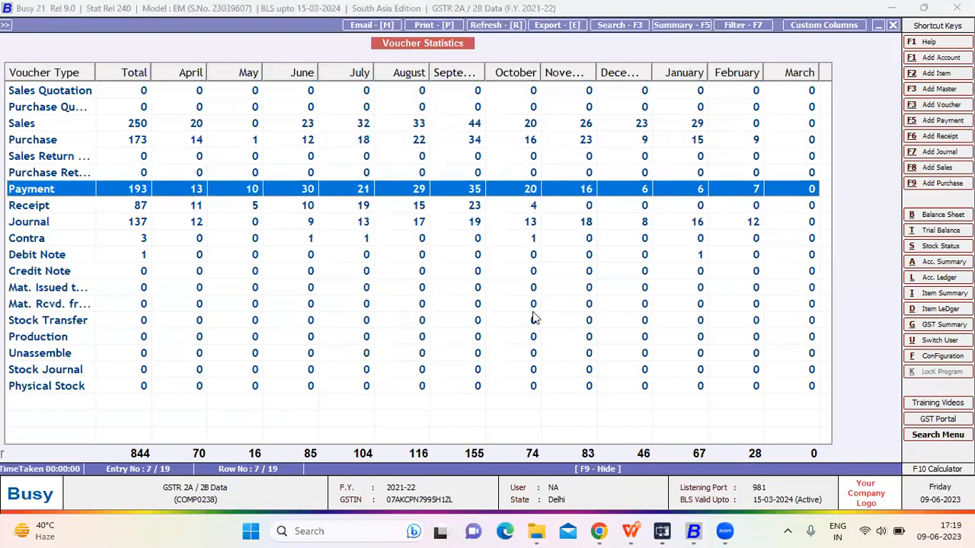
key(Down)
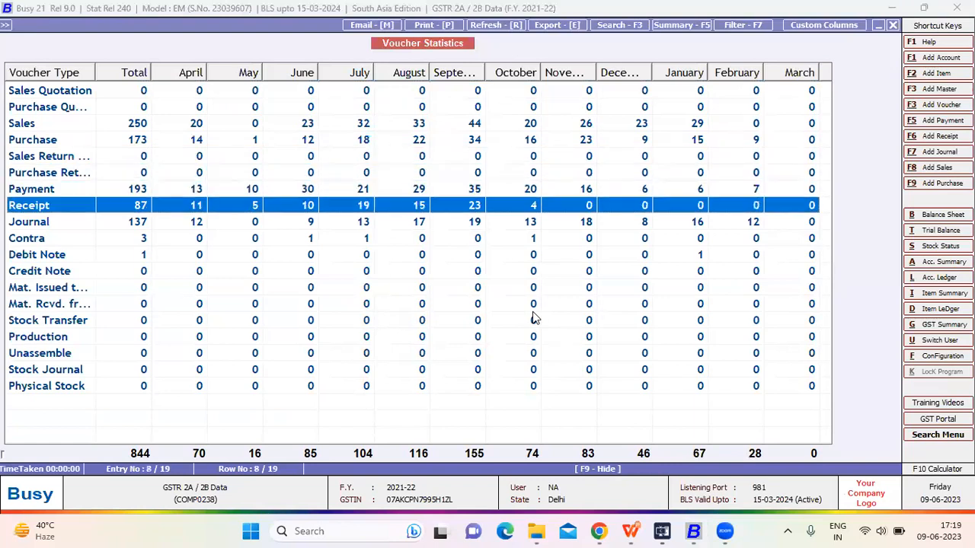
key(Down)
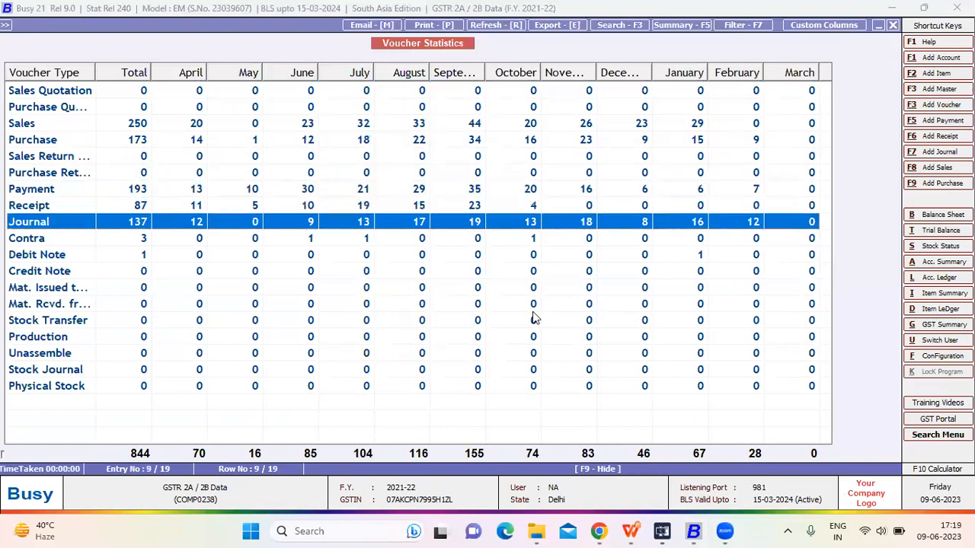
key(Down)
key(Down)
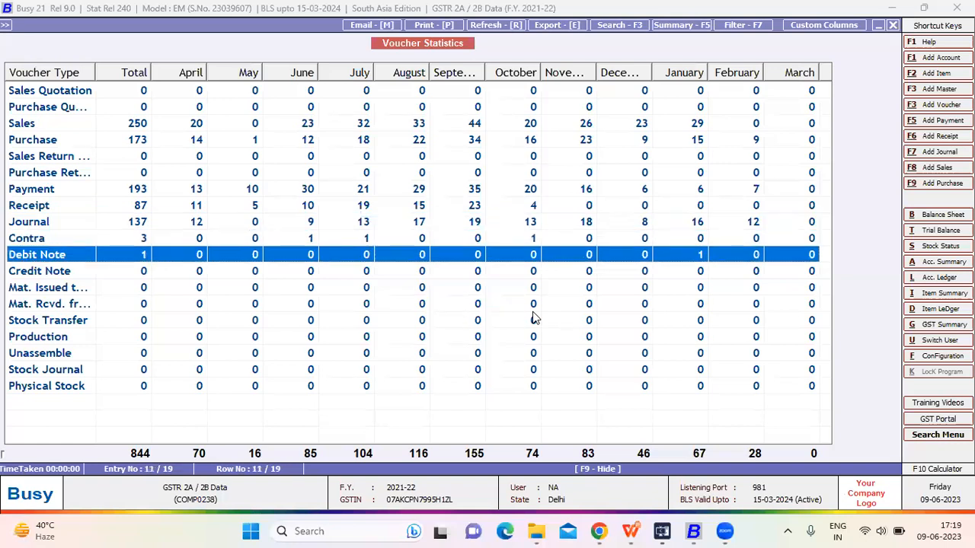
key(Escape)
key(Escape)
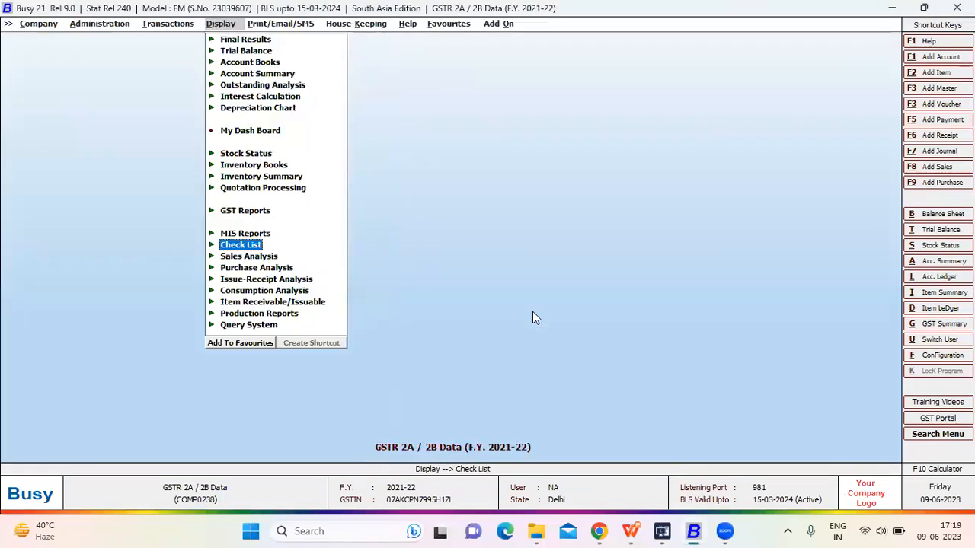
- Open the GST Summary report options under GST Reports, GST Summaries
key(Up)
key(Up)
key(Up)
key(Up)
key(Up)
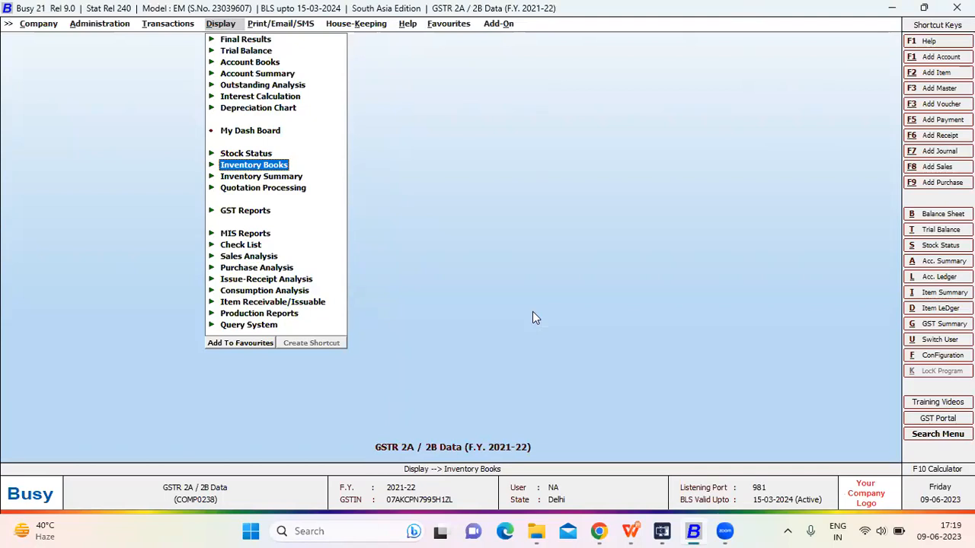
key(Down)
key(Down)
key(Down)
key(Return)
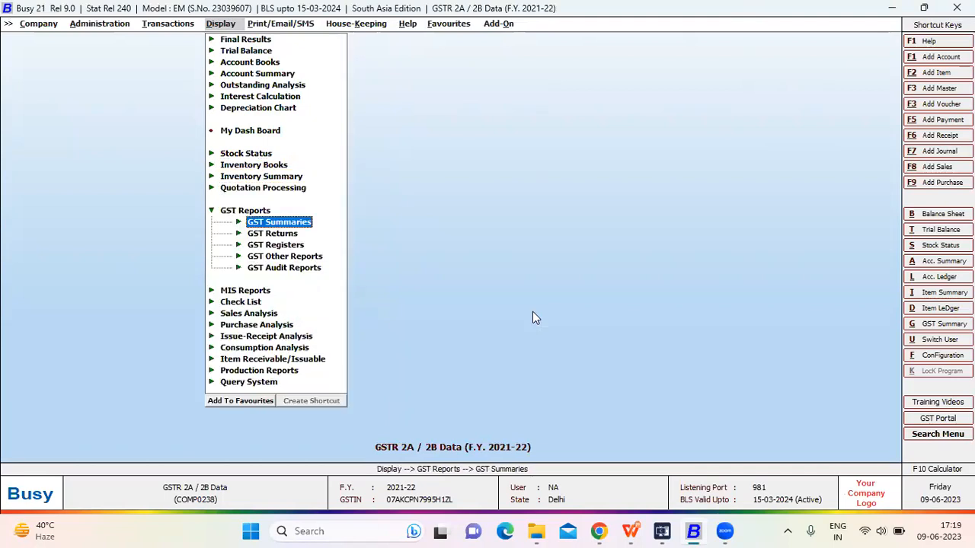
key(Return)
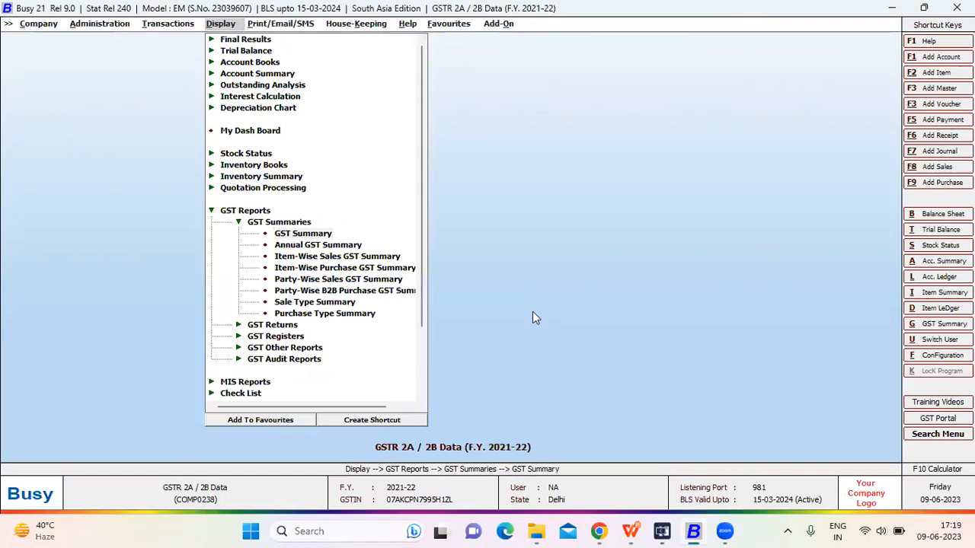
key(Return)
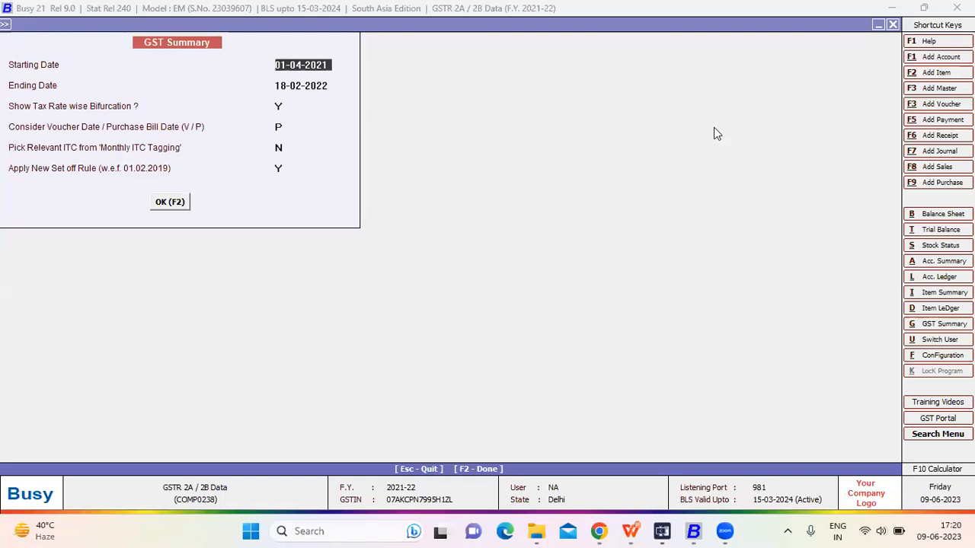
- Generate the GST Summary for 01-04-2021 to 18-02-2022 with rate-wise bifurcation Y, date basis P, Monthly ITC Tagging N and new set-off rule Y
key(Return)
key(Return)
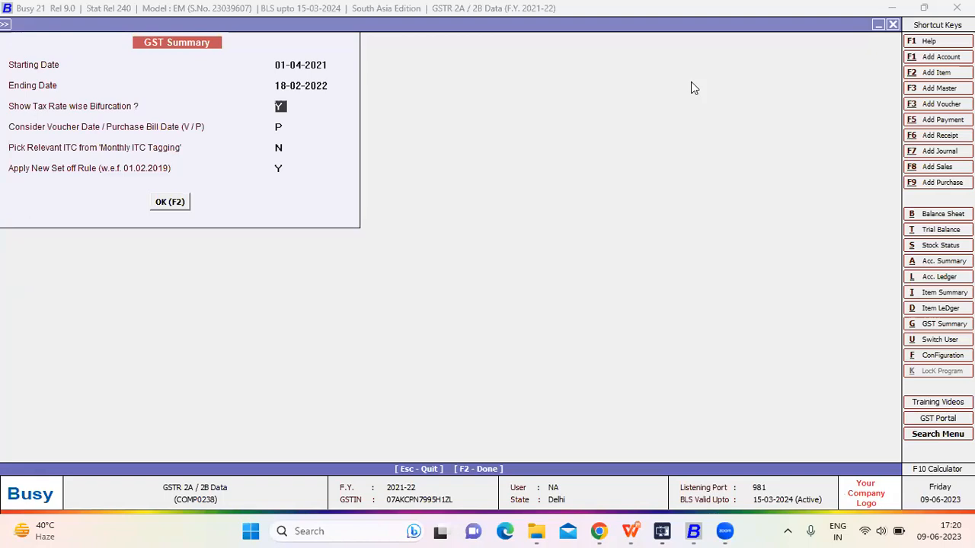
key(Return)
key(Return)
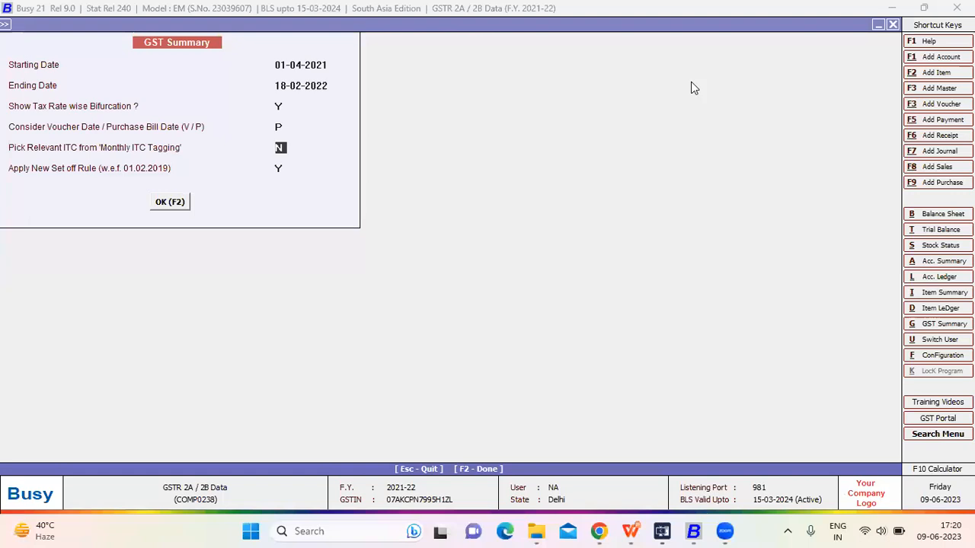
key(Return)
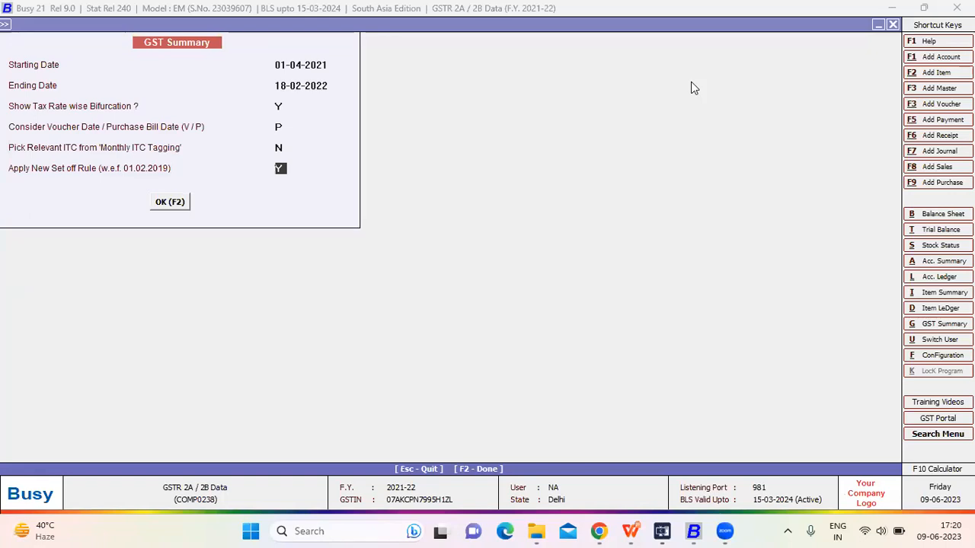
key(Return)
key(Return)
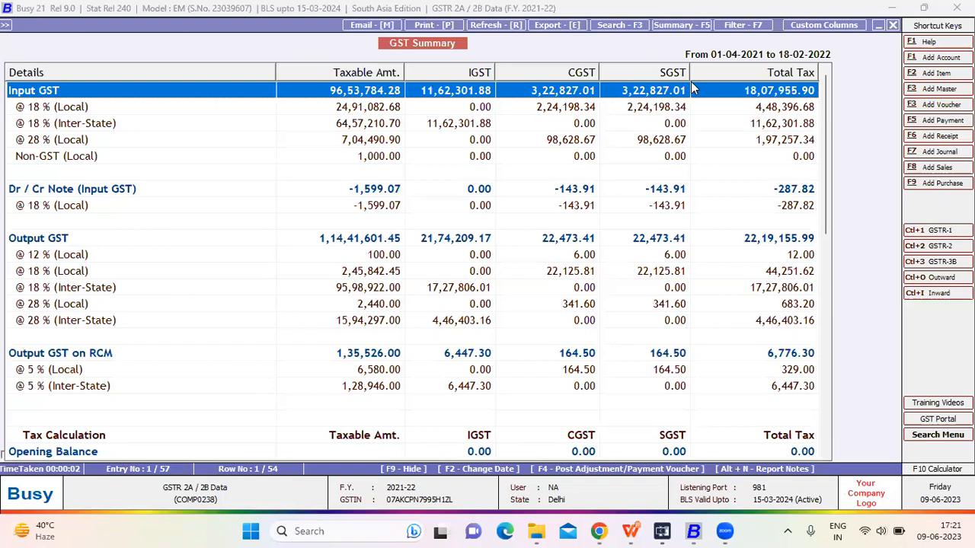
- Examine the rate-wise Input GST and Dr / Cr Note rows in the GST Summary
key(Down)
key(Down)
key(Down)
key(Down)
key(Down)
key(Down)
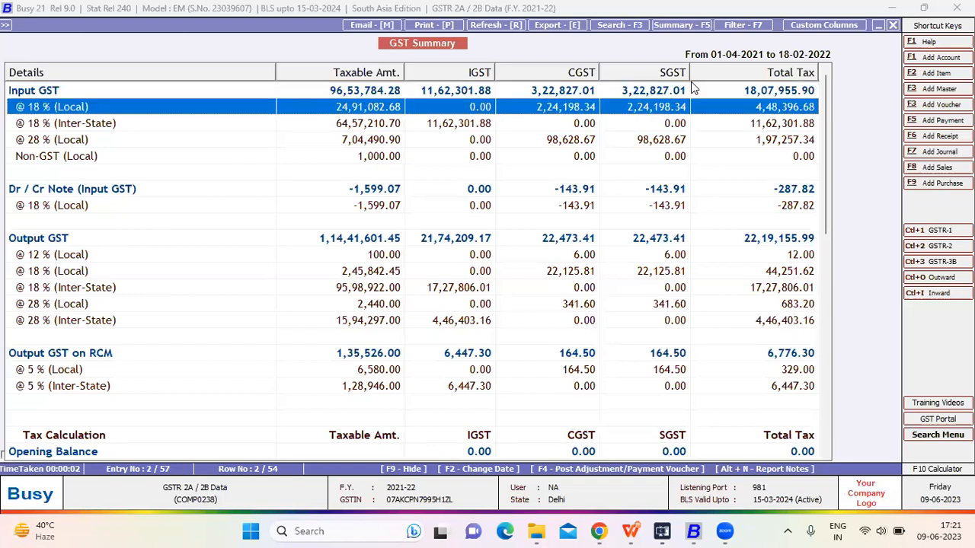
key(Down)
key(Down)
key(Down)
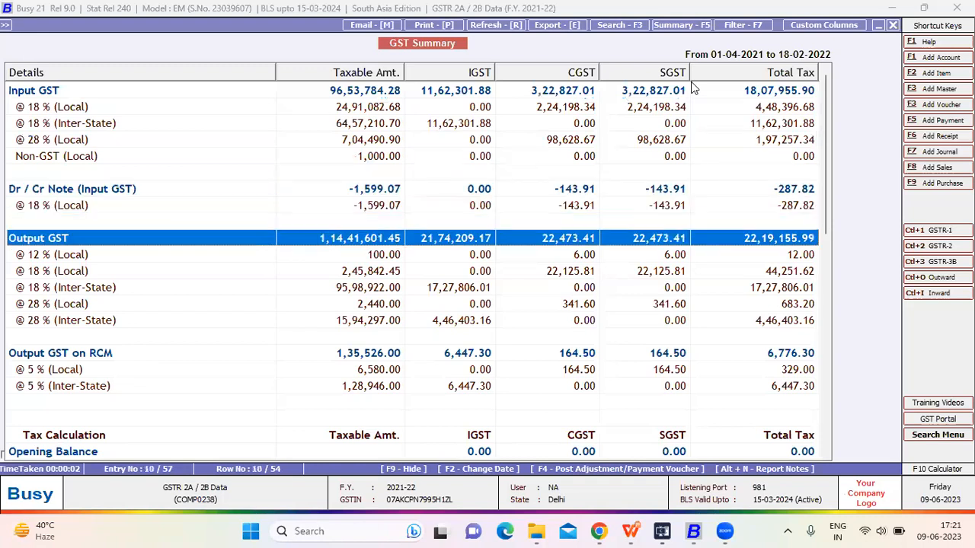
- Examine the rate-wise Output GST and Output GST on RCM rows in the GST Summary
key(Down)
key(Down)
key(Down)
key(Down)
key(Down)
key(Down)
key(Down)
key(Down)
key(Down)
key(Down)
key(Down)
key(Down)
key(Down)
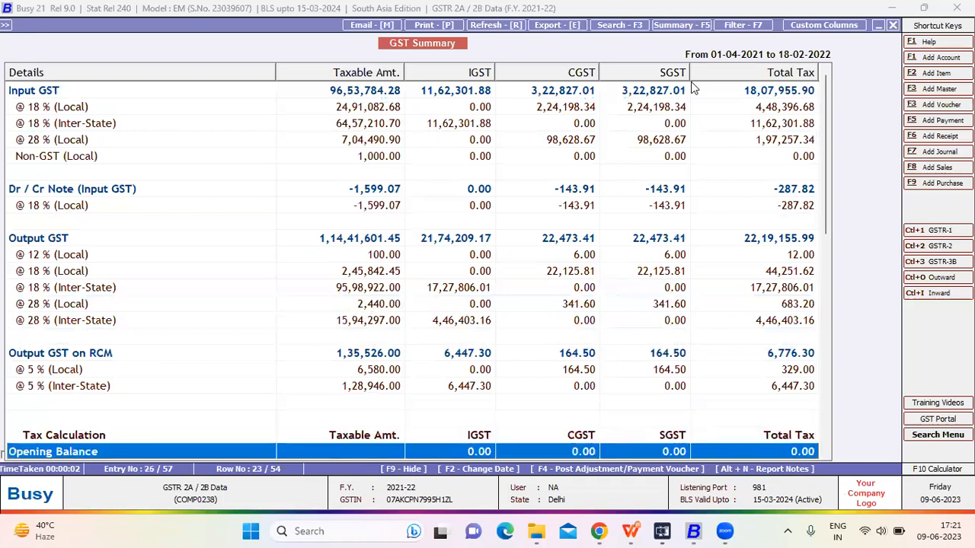
- Review the Tax Calculation section from Input GST through ITC, RCM and cross tax adjustments to GST Payable
key(Down)
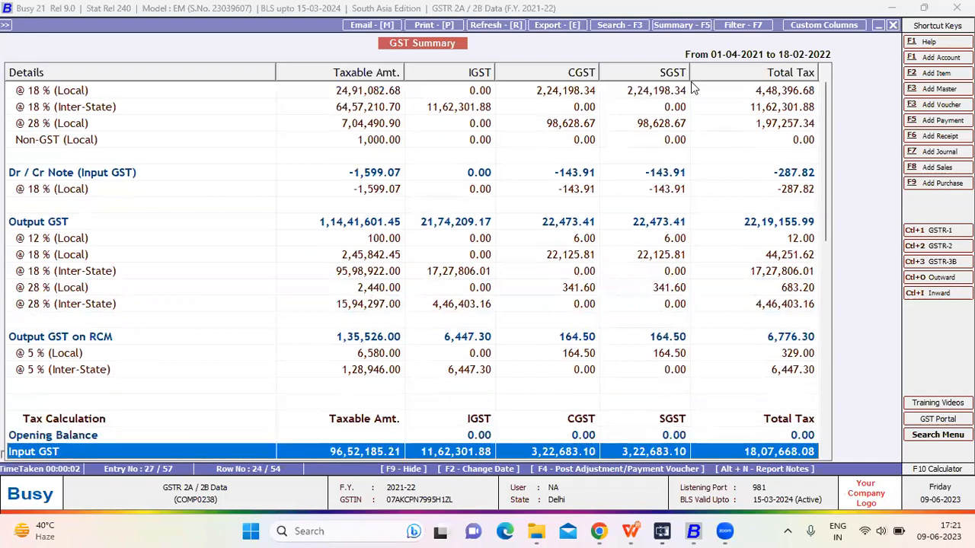
key(Down)
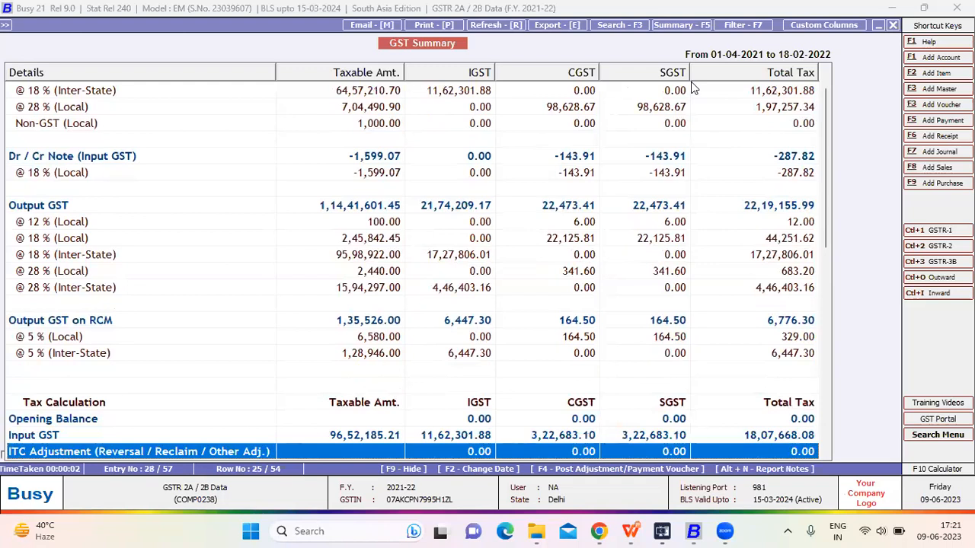
key(Down)
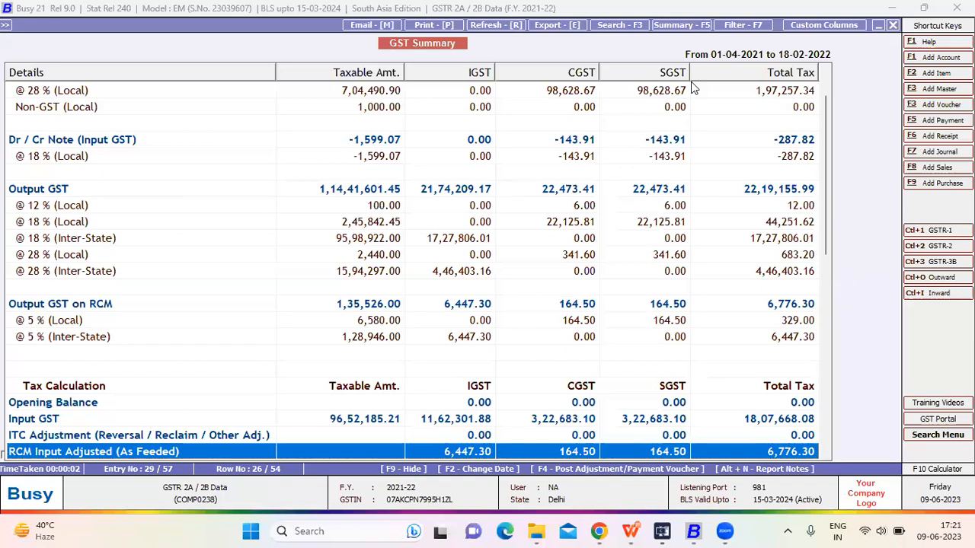
key(Down)
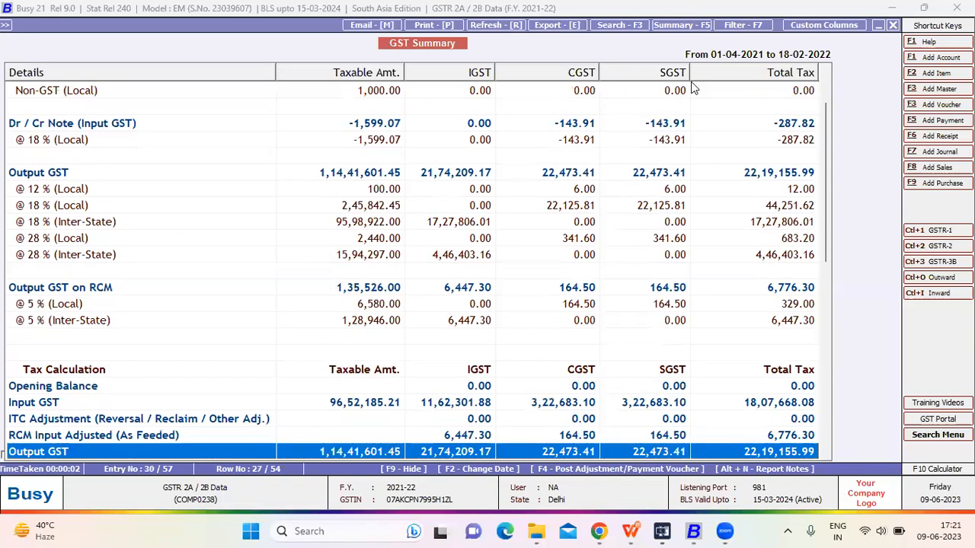
key(Down)
key(Down)
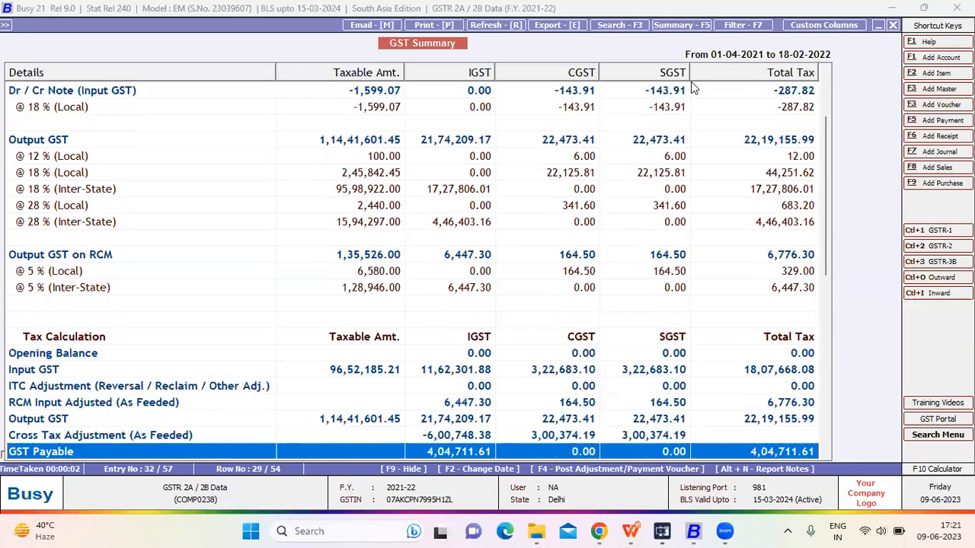
- Examine the Tax Payable with Payment Details section for IGST, CGST, SGST and their total
key(Down)
key(Down)
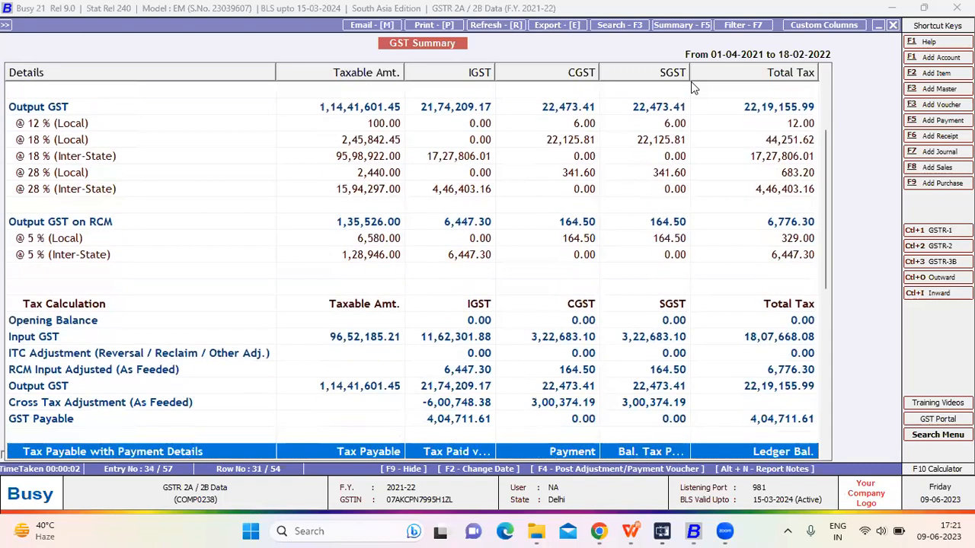
key(Down)
key(Down)
key(Down)
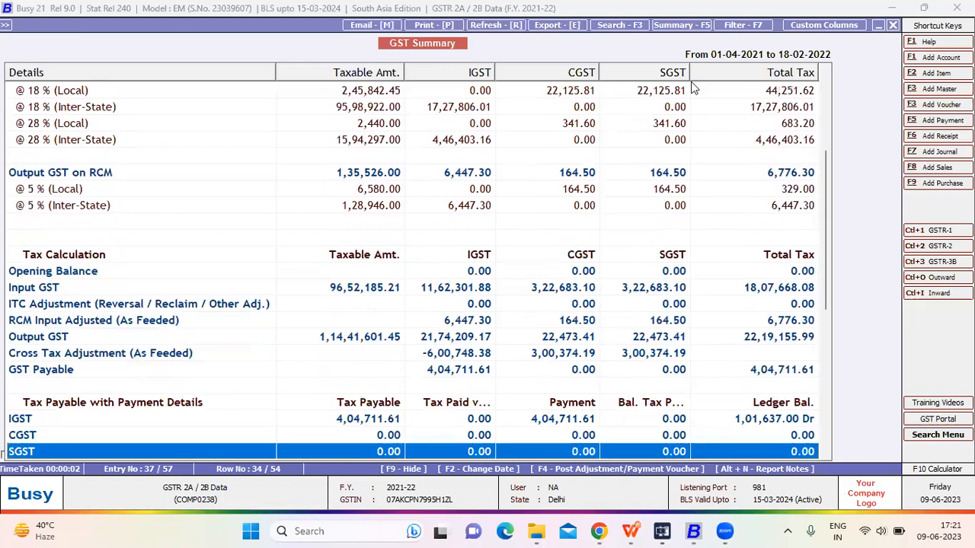
key(Down)
key(Down)
key(Down)
key(Down)
key(Down)
key(Down)
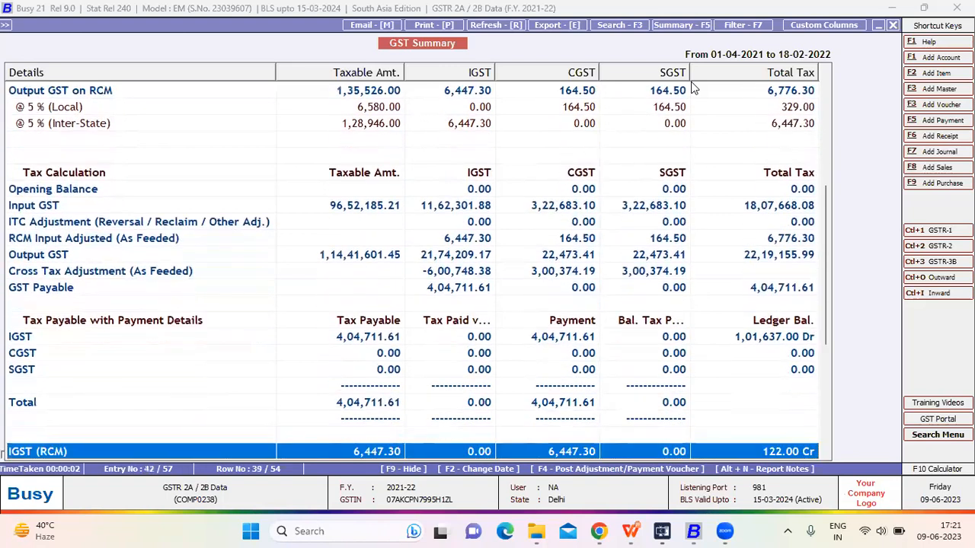
- Examine the RCM tax payable and payment rows for IGST, CGST and SGST
key(Up)
key(Down)
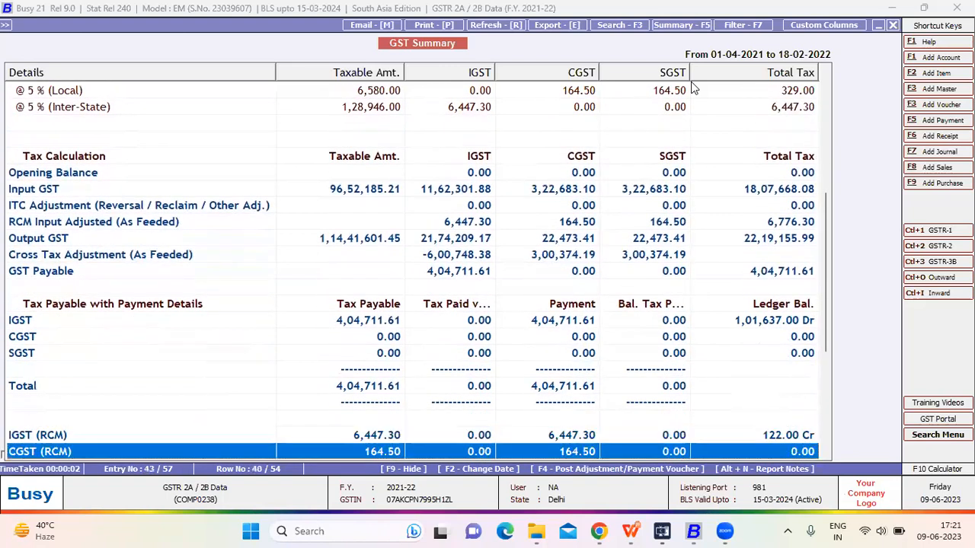
key(Down)
key(Down)
key(Down)
key(Down)
key(Down)
key(Down)
- Review the suggested tax adjustments for regular IGST, CGST and SGST at the end of the GST Summary
key(Down)
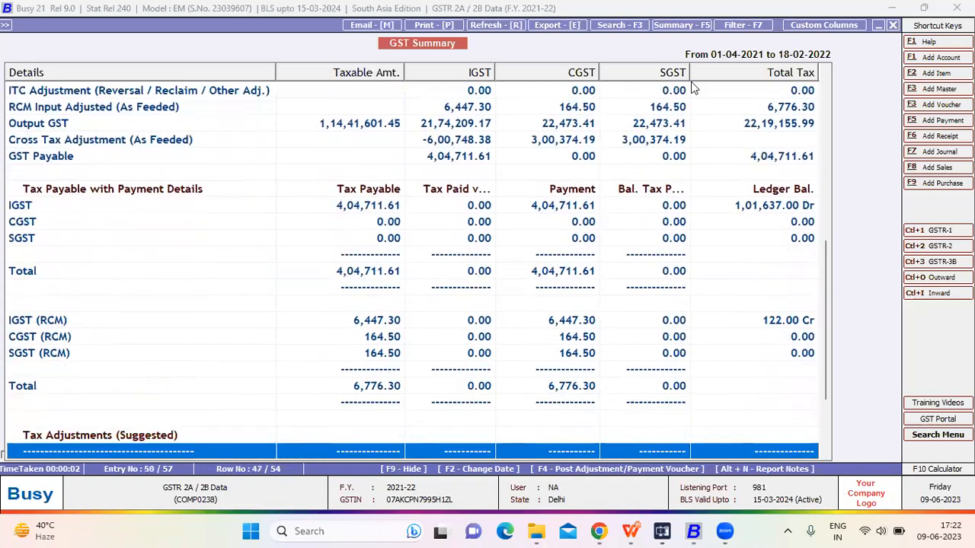
key(Down)
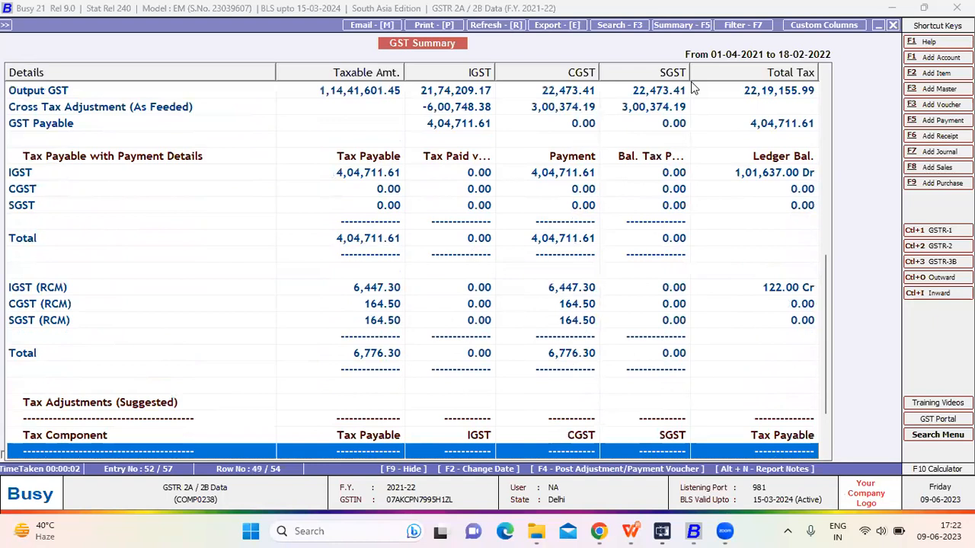
key(Down)
key(Down)
key(Down)
key(Up)
key(Down)
key(Down)
key(Down)
key(Down)
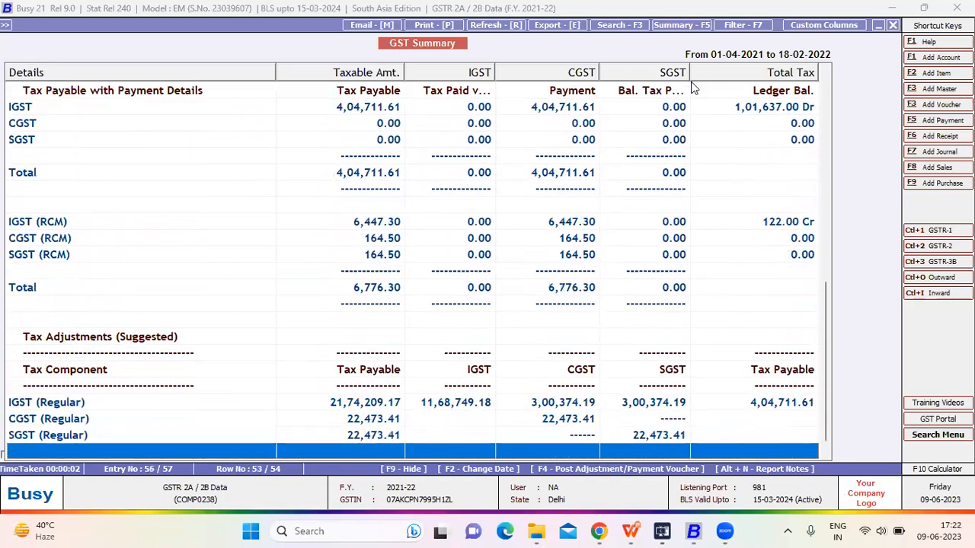
- Go back through the GST Summary from the suggested tax adjustments to the Input GST rates at its start
key(Up)
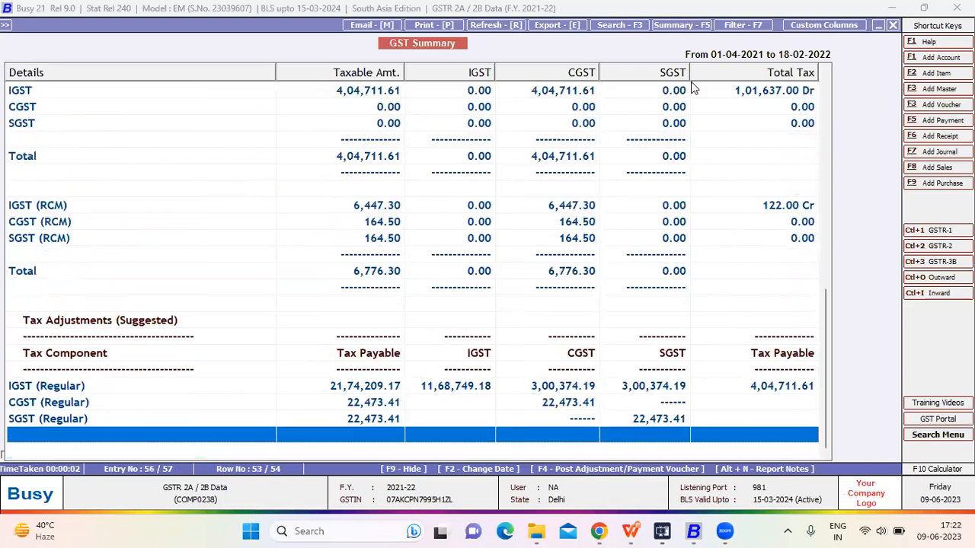
key(Up)
key(Up)
key(Up)
key(Up)
key(Up)
key(Up)
key(Up)
key(Up)
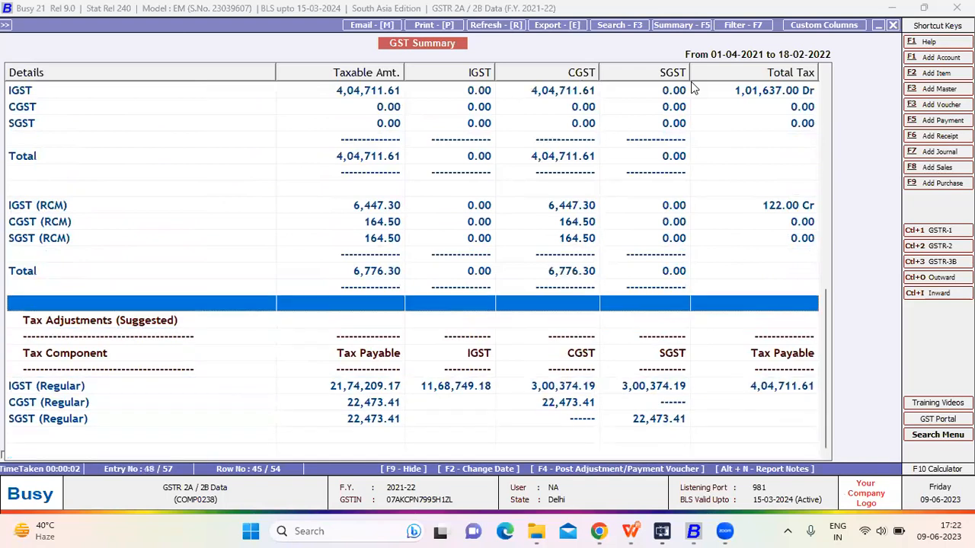
key(Up)
key(Up)
key(Up)
key(Up)
key(Up)
key(Up)
key(Up)
key(Up)
key(Up)
key(Up)
key(Up)
key(Up)
key(Up)
key(Up)
key(Up)
key(Up)
key(Up)
key(Up)
key(Up)
key(Up)
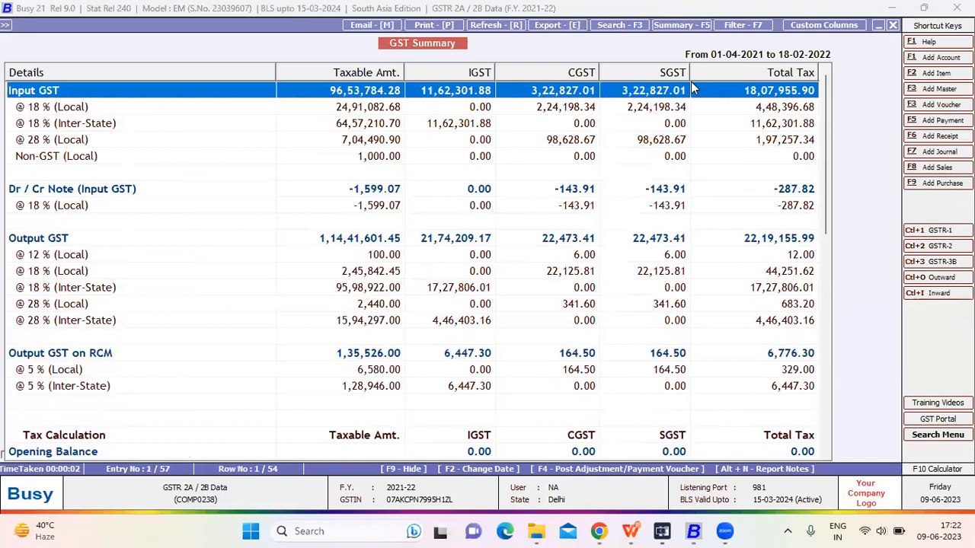
key(Down)
key(Down)
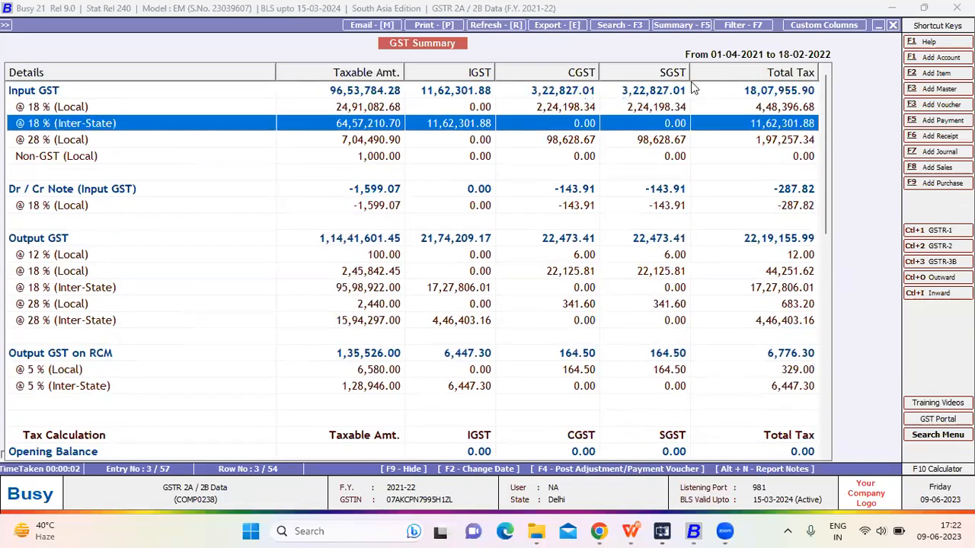
key(F4)
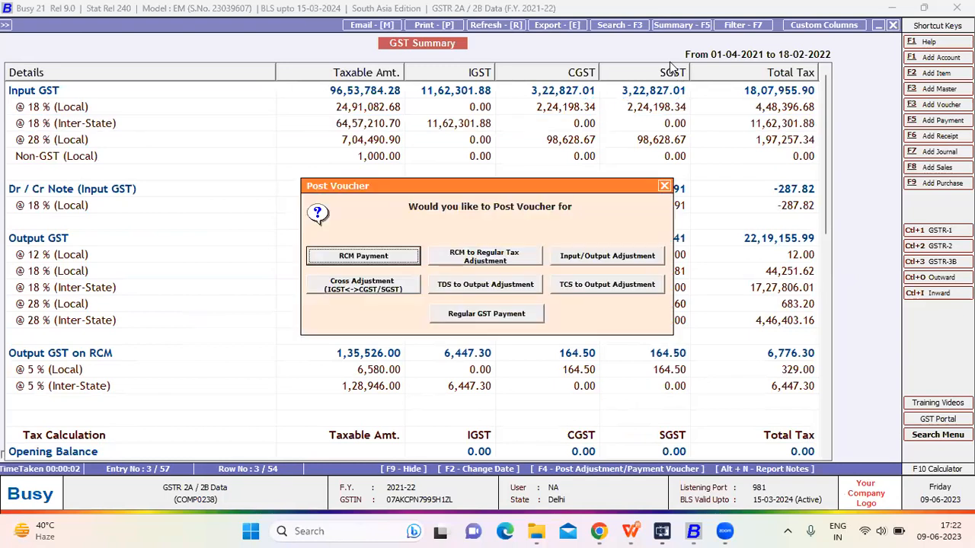
key(Return)
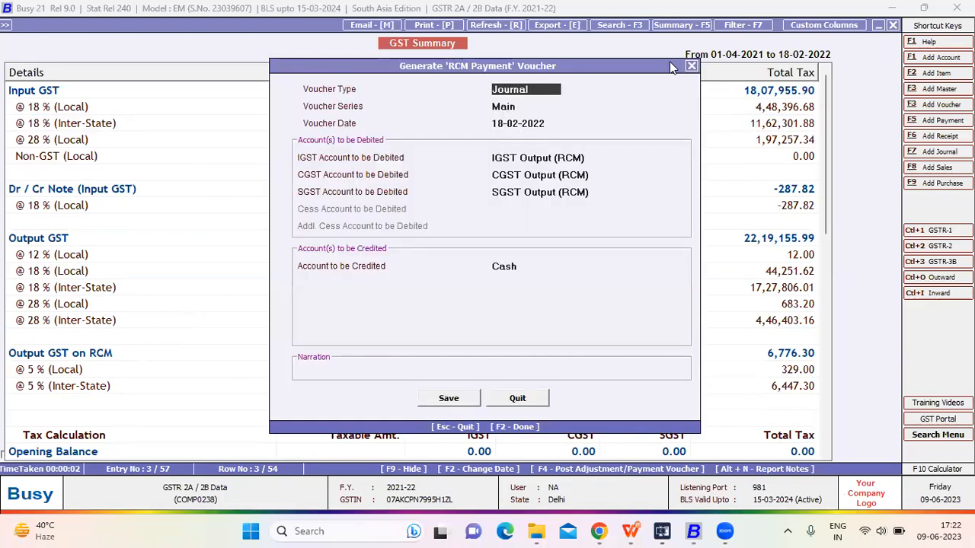
key(Escape)
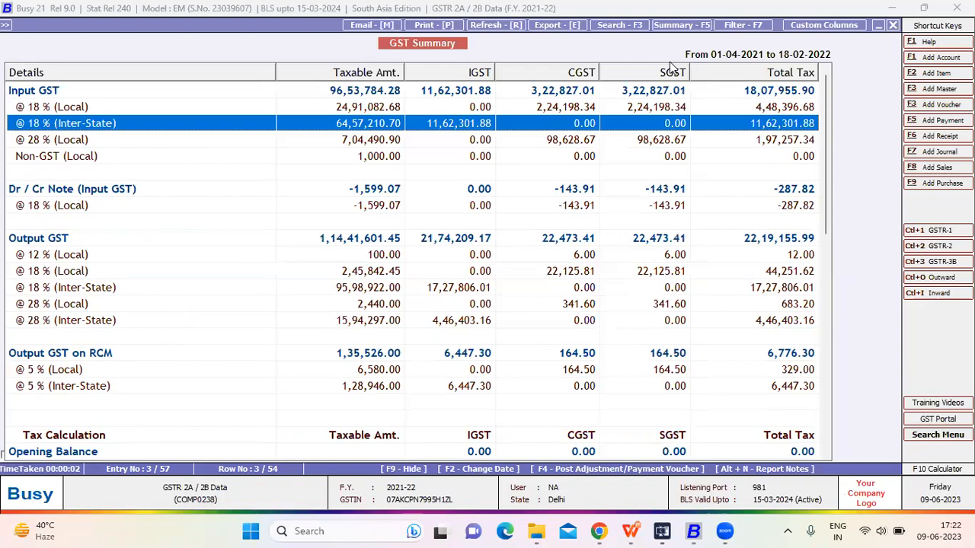
- Review the adjustment and payment voucher types that can be posted from the GST Summary, from RCM Payment to Regular GST Payment
key(F4)
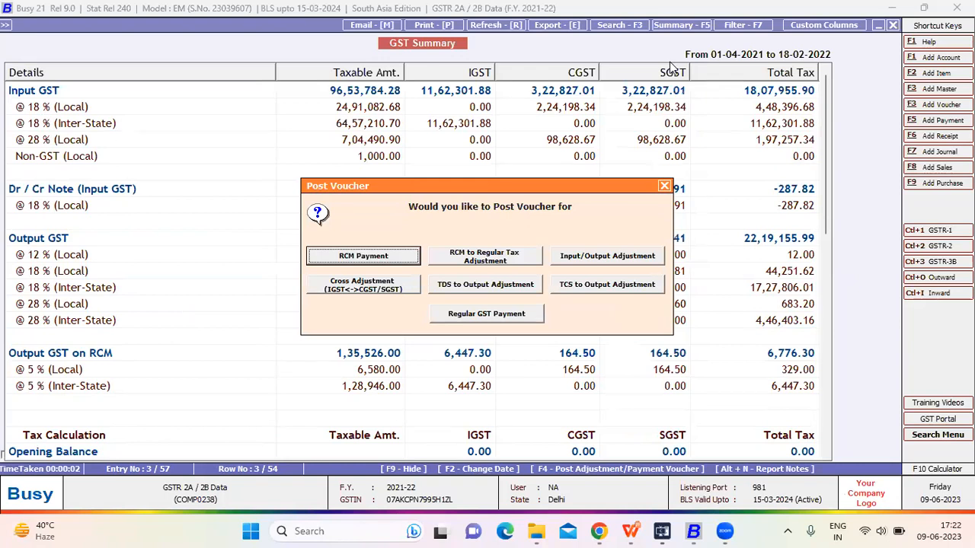
key(Right)
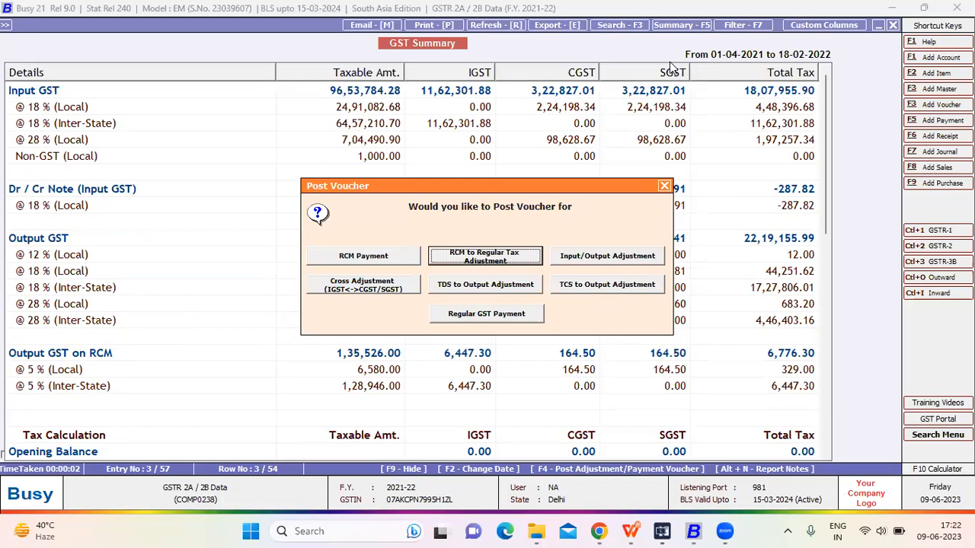
key(Right)
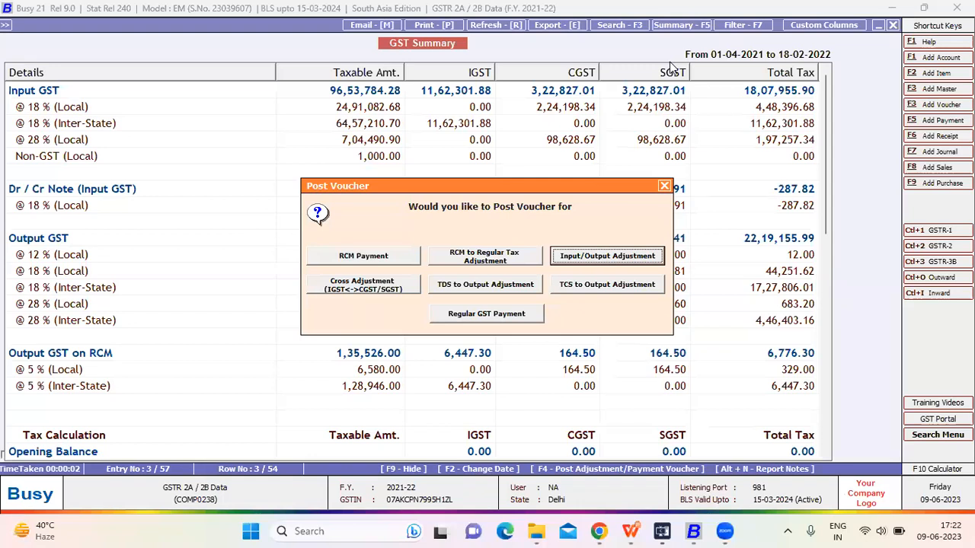
key(Right)
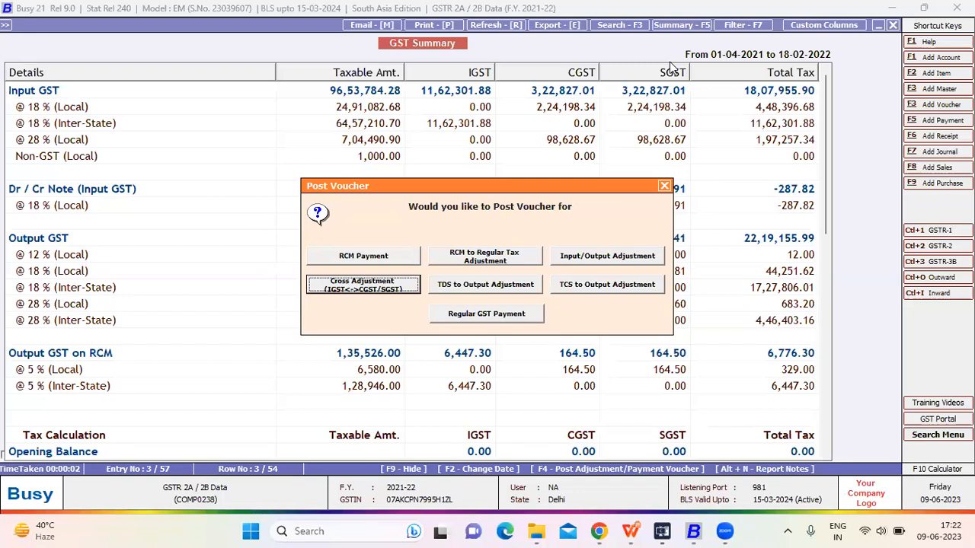
key(Right)
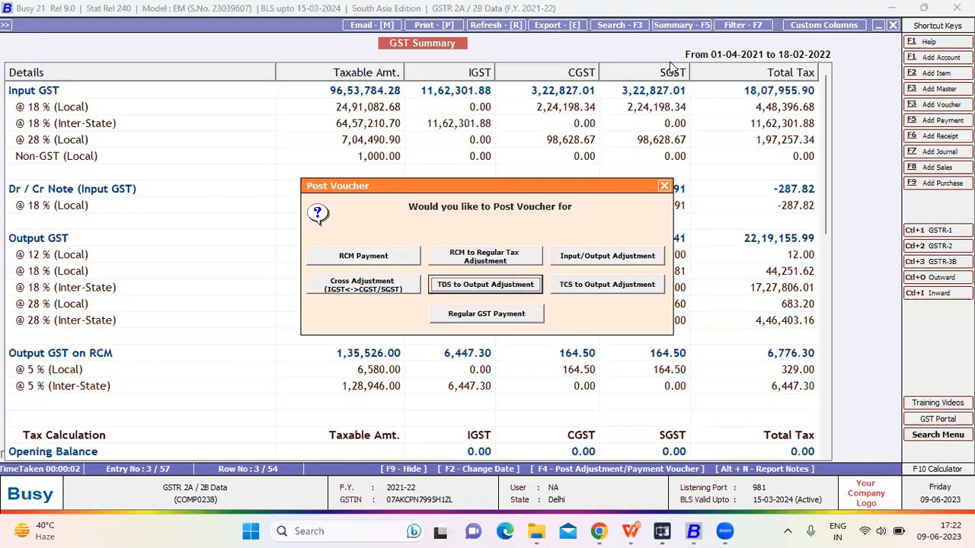
key(Right)
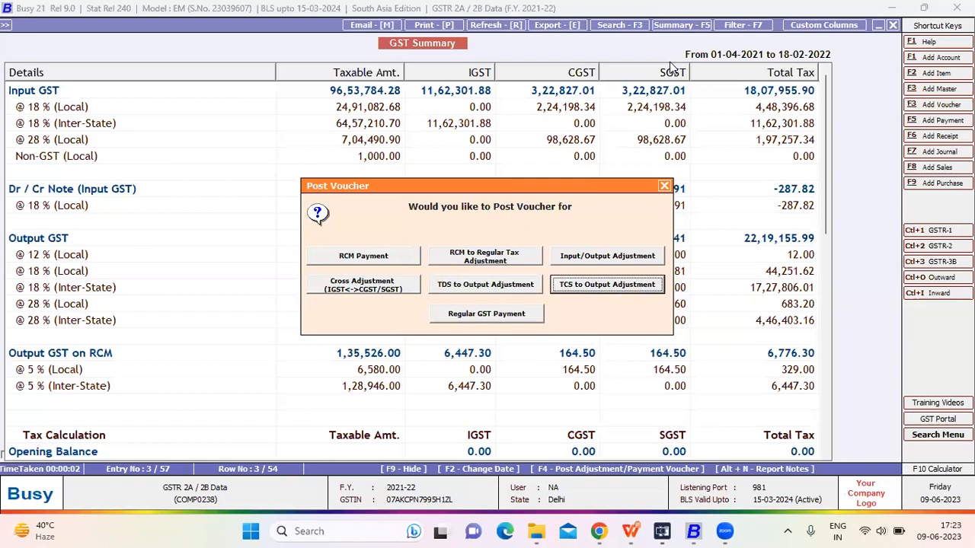
key(Right)
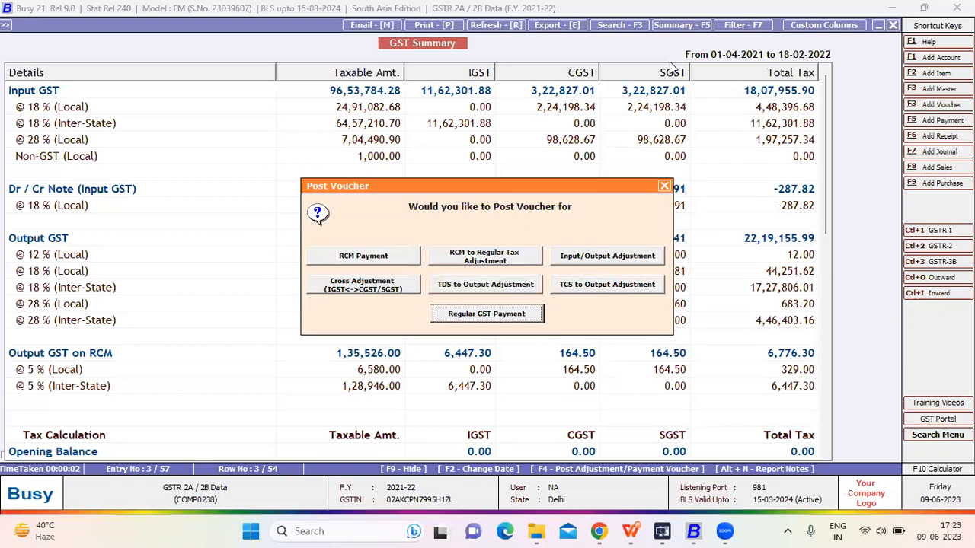
key(Right)
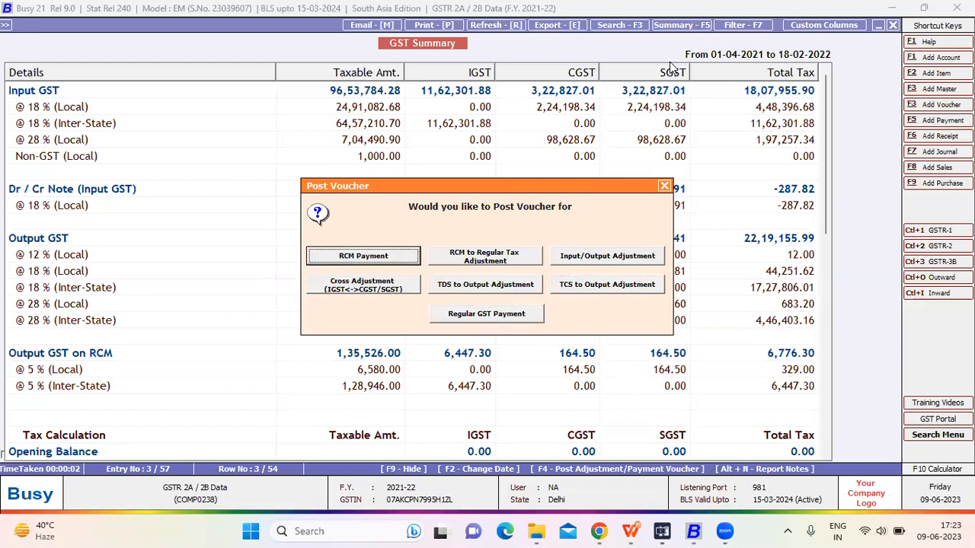
- Generate an RCM Payment journal voucher in series Main dated 18-02-2022, crediting Cash, and choose to modify the existing voucher
key(Return)
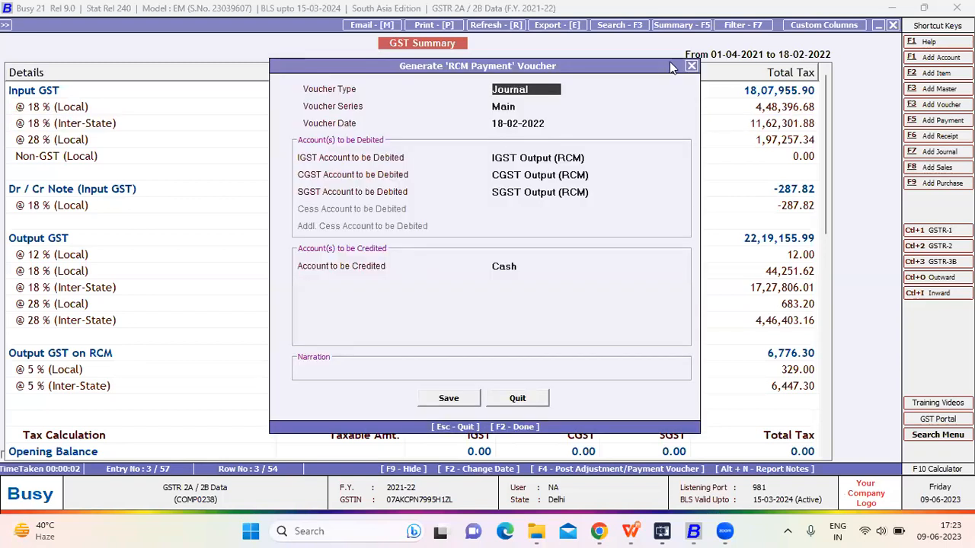
key(Return)
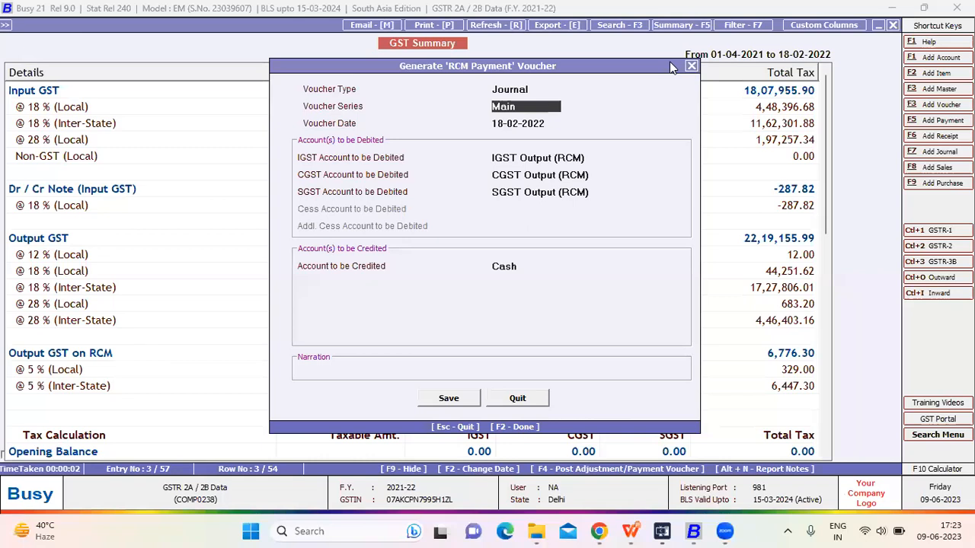
key(Return)
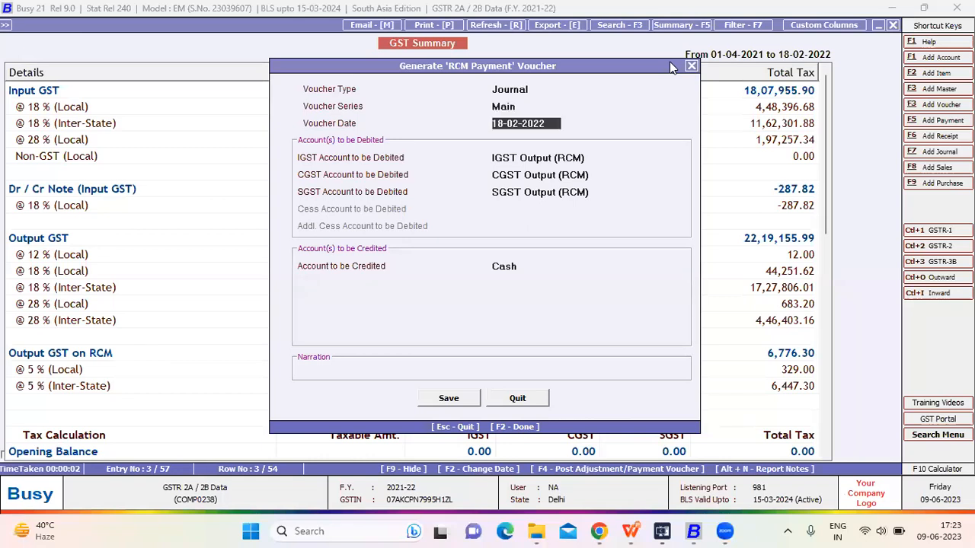
key(Return)
key(Return)
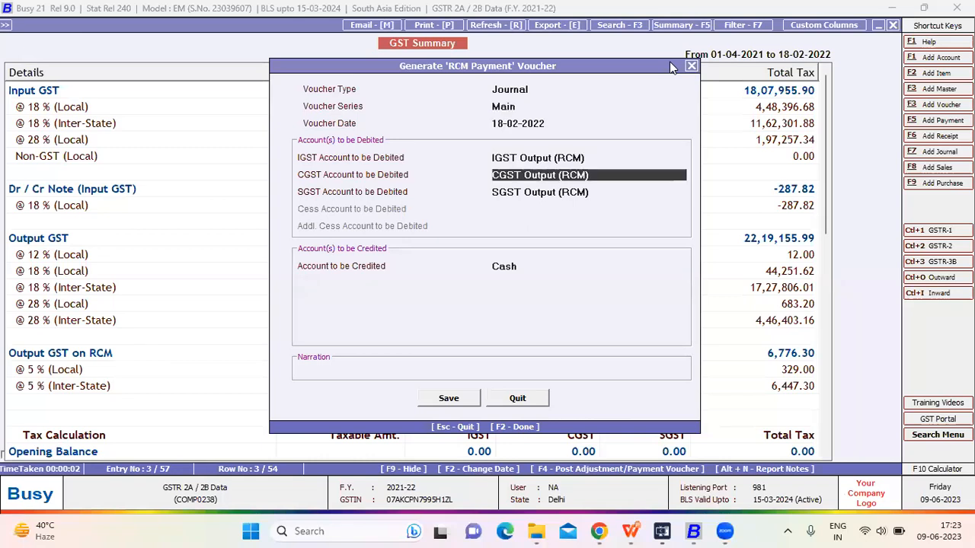
key(Return)
key(Return)
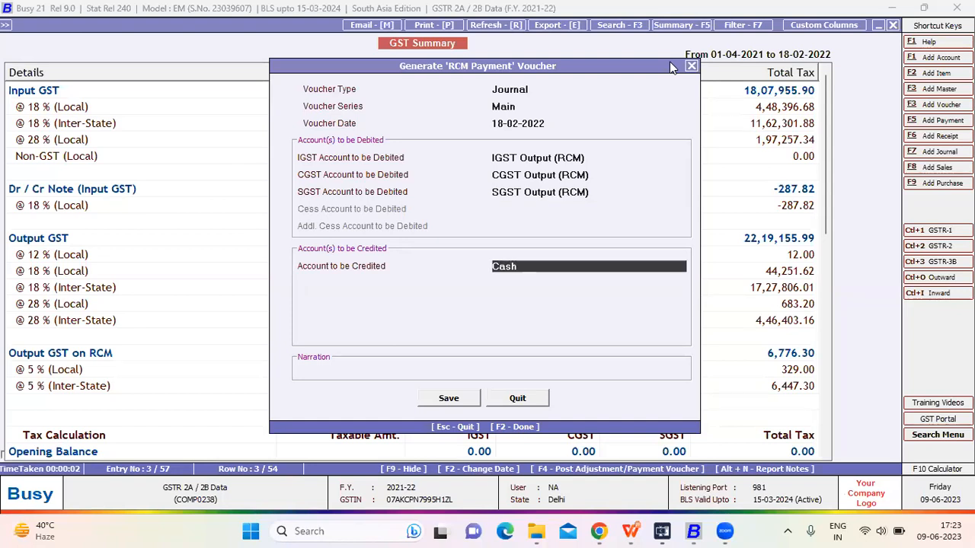
key(Return)
key(Return)
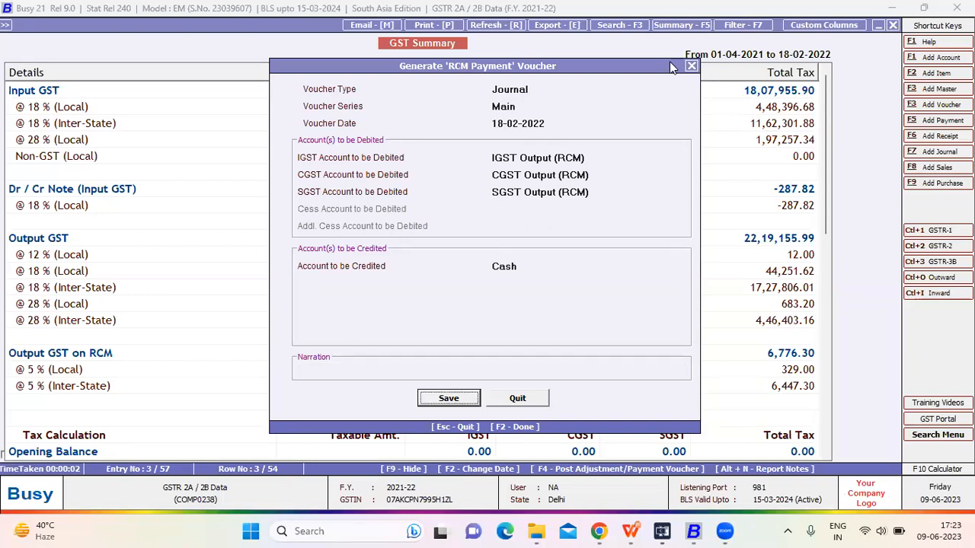
key(Return)
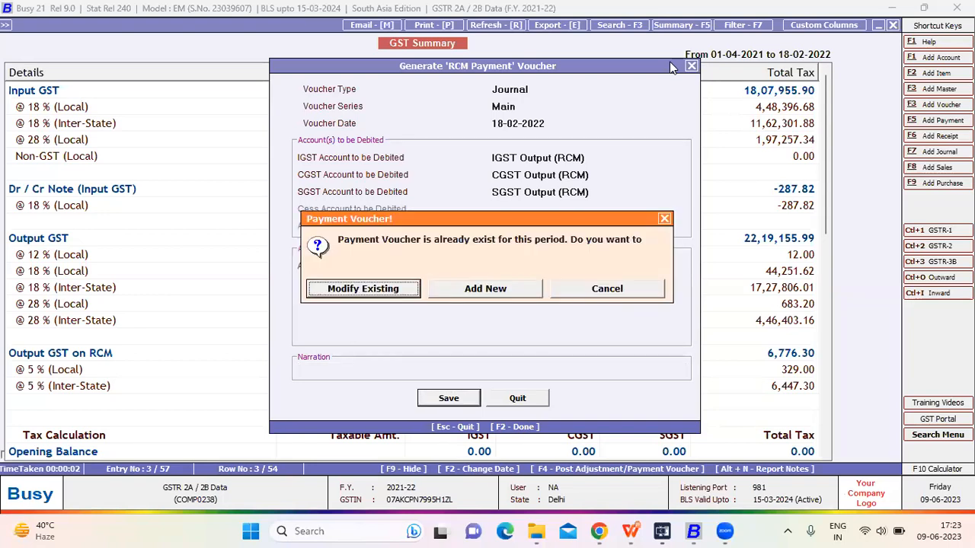
key(Return)
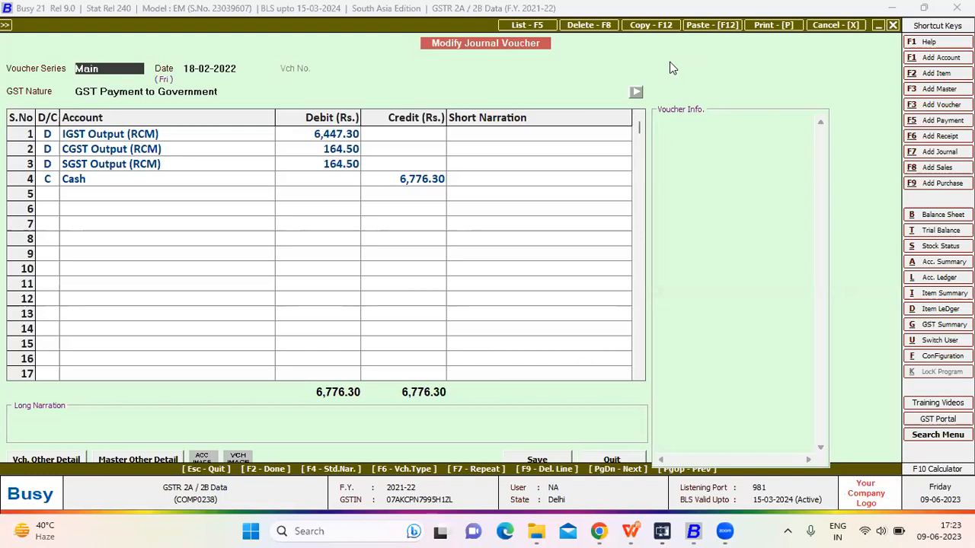
- Check the journal voucher's series, date, GST nature and its RCM output tax and Cash entries through to the long narration
key(Return)
key(Return)
key(Return)
key(Return)
key(Return)
key(Return)
key(Return)
key(Return)
key(Return)
key(Return)
key(Return)
key(Return)
key(Return)
key(Return)
key(Return)
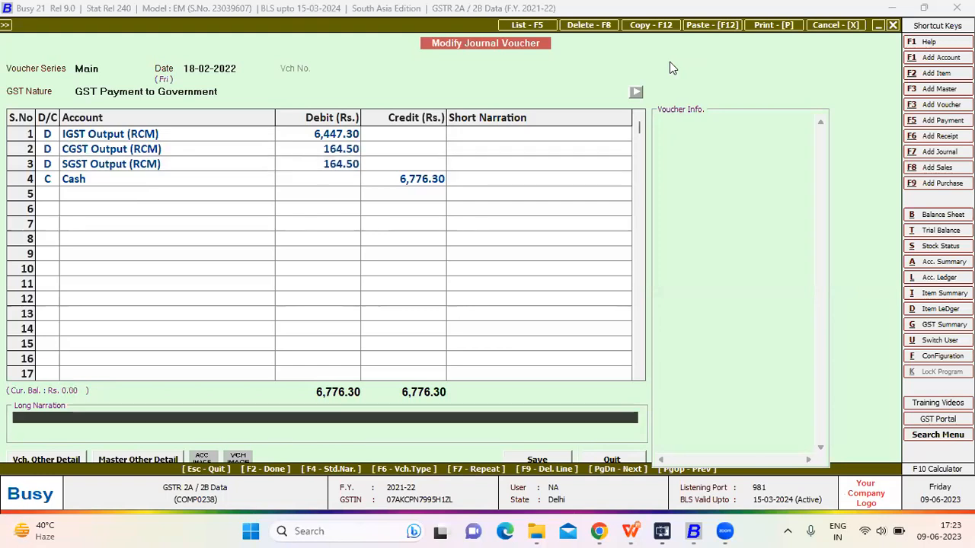
- Go through the voucher's GST payment details, covering period ending, tax, interest, penalty and late fee amounts, and challan details
key(Return)
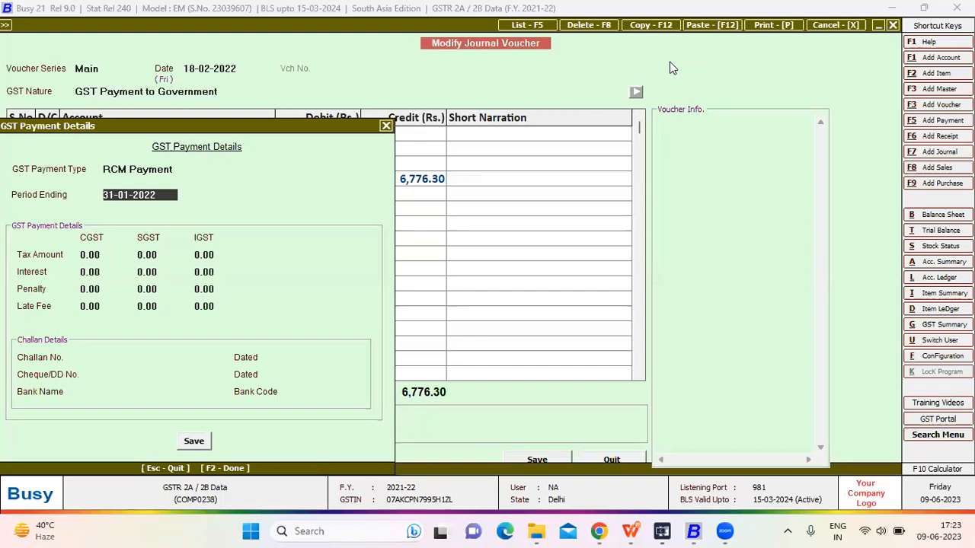
key(Return)
key(Return)
key(Return)
key(Return)
key(Return)
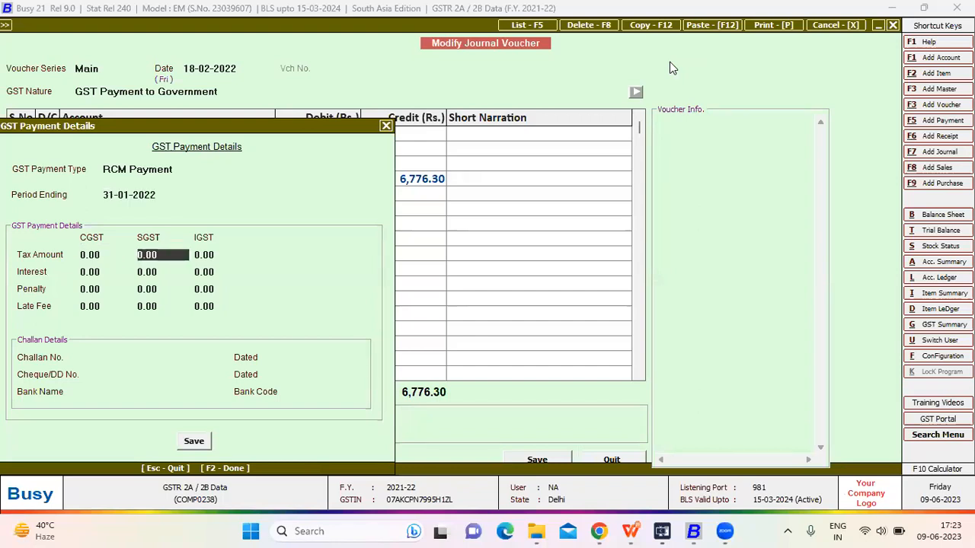
key(Return)
key(Return)
key(Return)
key(Return)
key(Return)
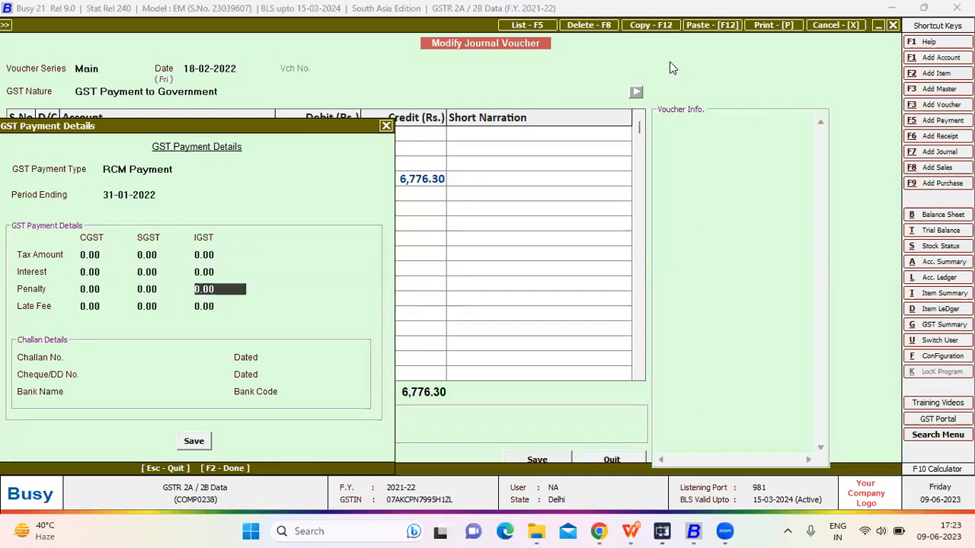
key(Return)
key(Return)
key(Return)
key(Return)
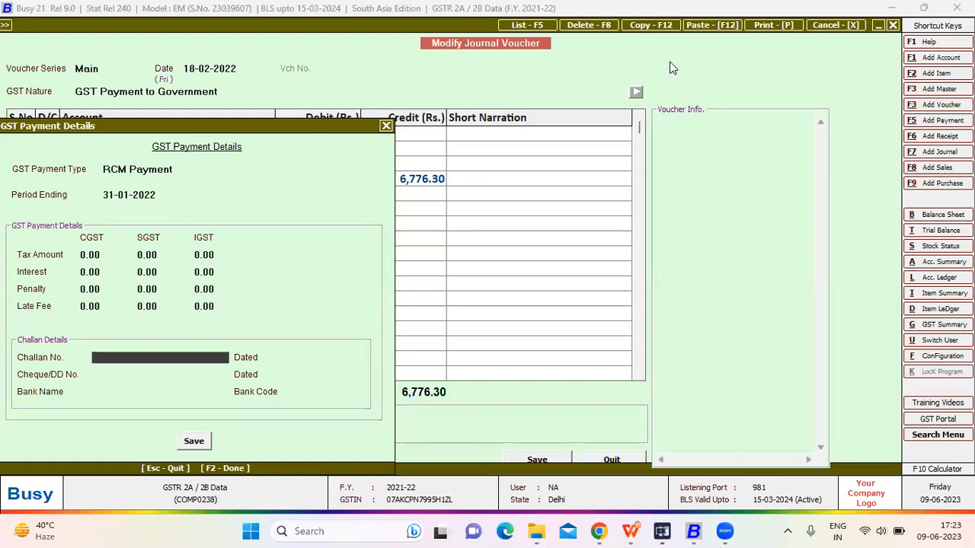
key(Return)
key(Return)
key(Return)
key(Return)
key(Return)
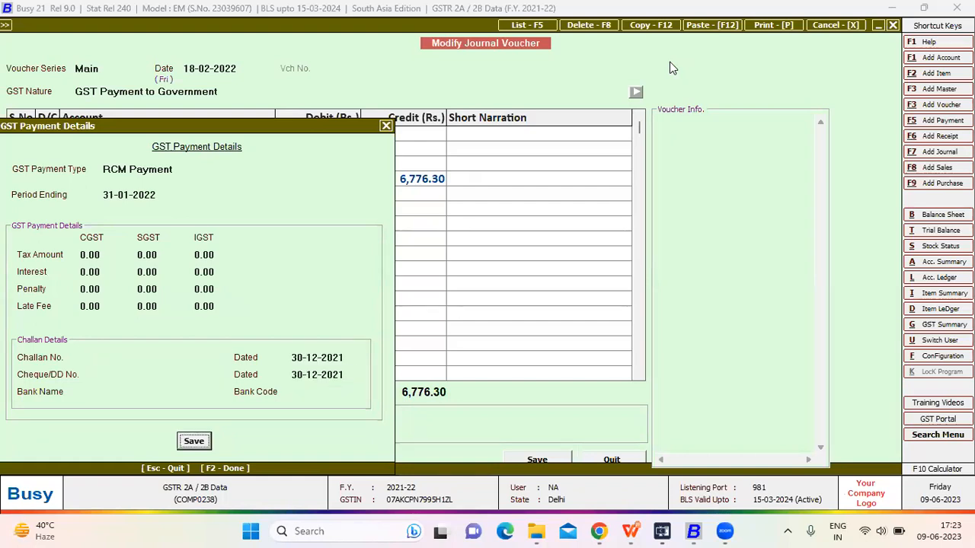
- Submit the GST payment details, answer the amount-difference checks, and quit the journal voucher without saving it
key(Left)
key(Return)
key(Left)
key(Return)
key(Left)
key(Return)
key(Left)
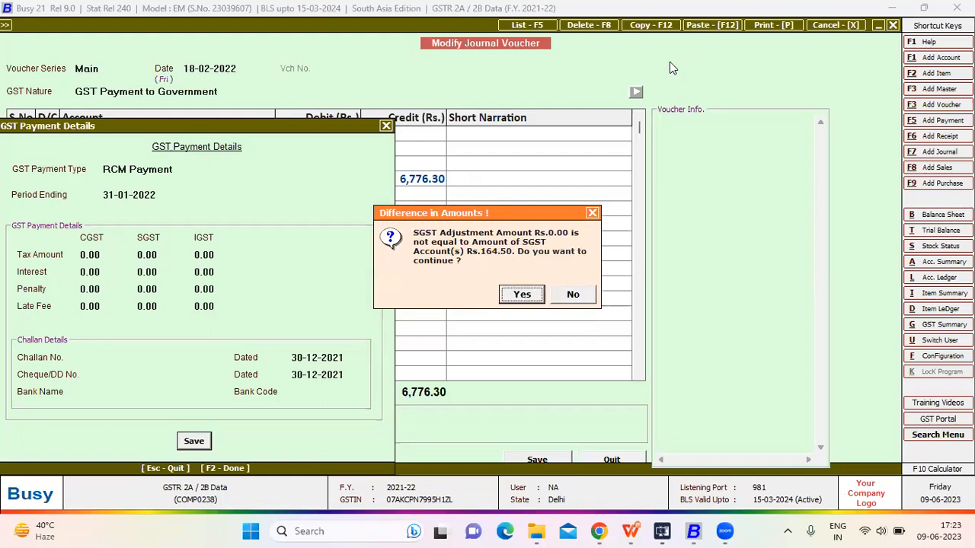
key(Return)
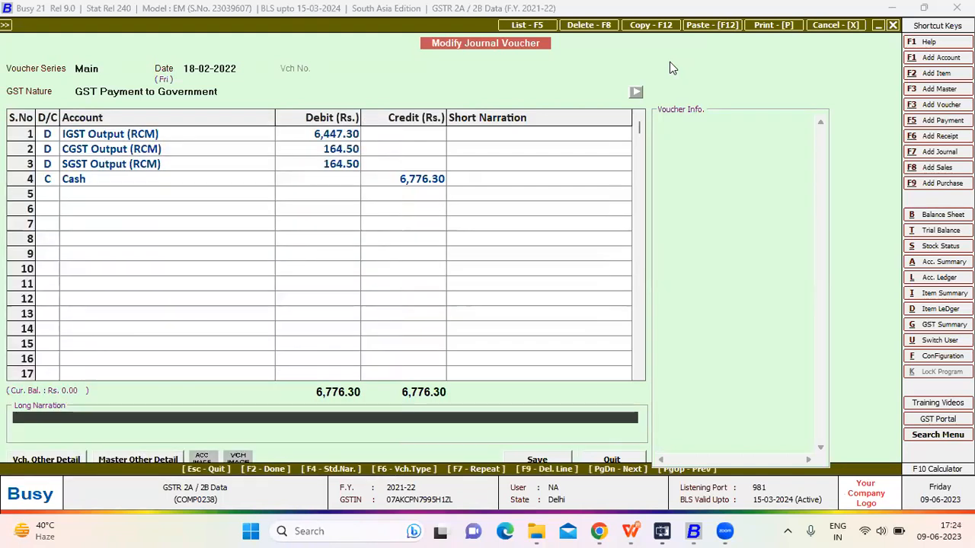
key(Escape)
key(Return)
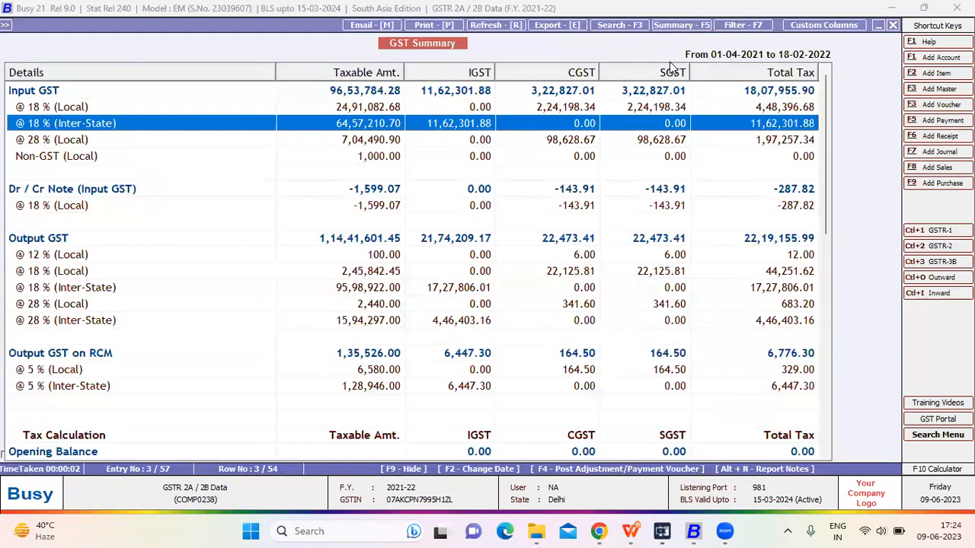
- Try to post an RCM to Regular Tax Adjustment voucher in journal series Main dated 18-02-2022, and quit its form
key(F4)
key(Right)
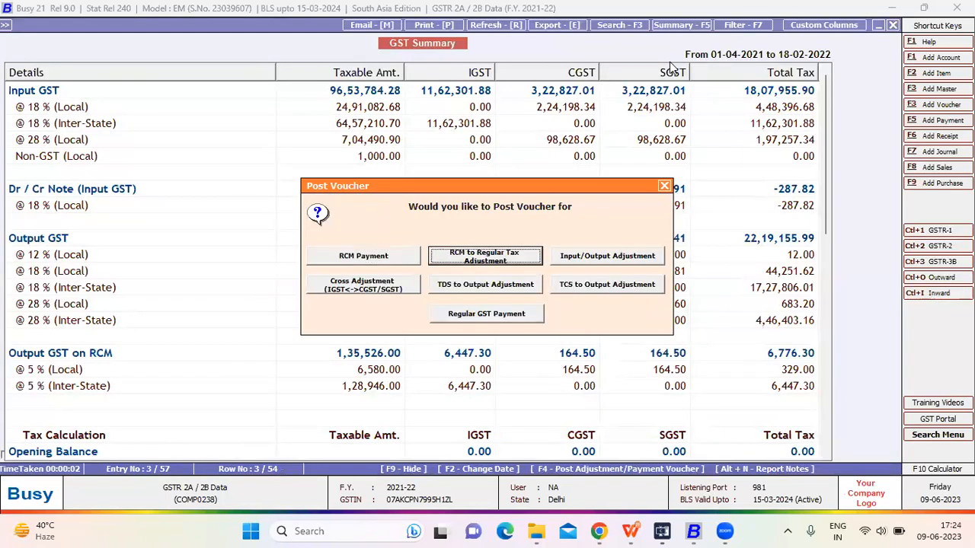
key(Return)
key(Return)
key(Return)
key(Return)
key(Return)
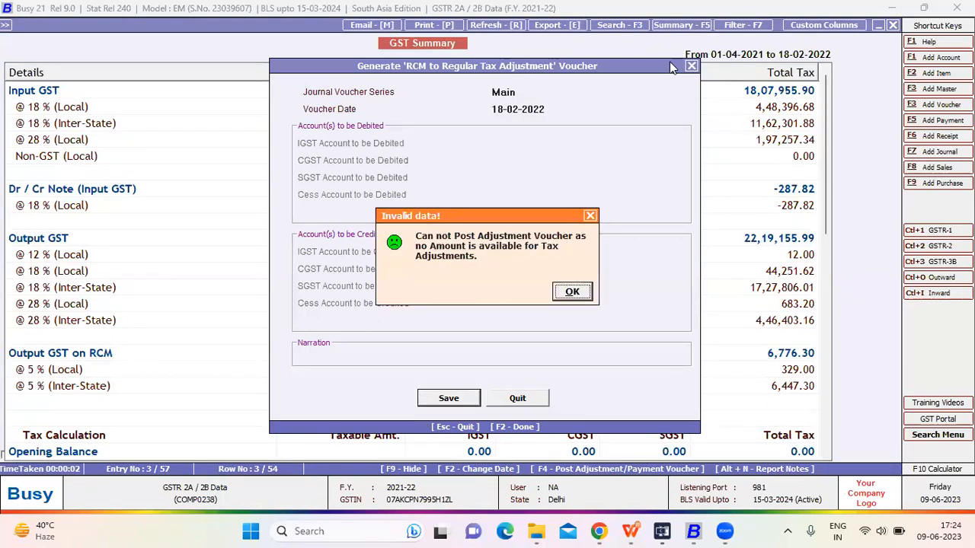
key(Return)
key(Escape)
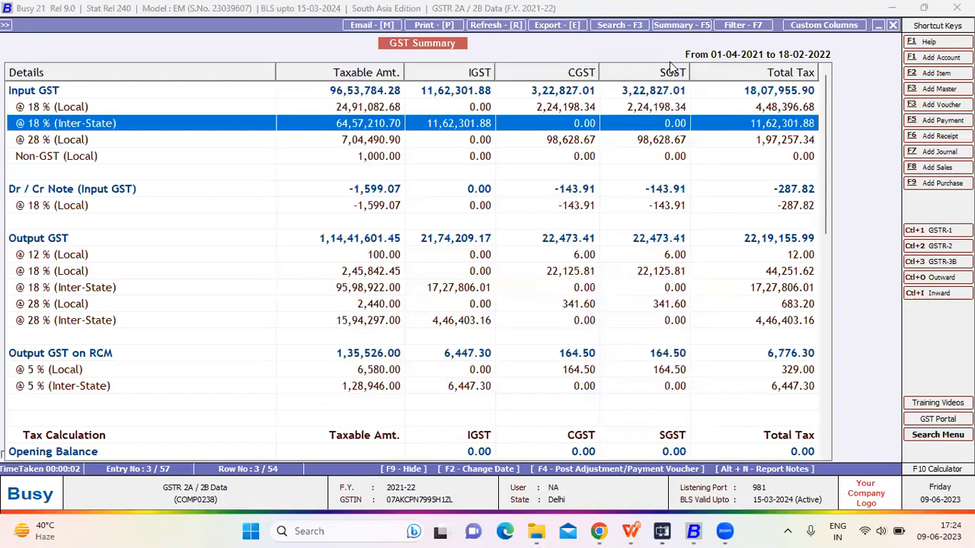
- Start an Input/Output Adjustment voucher in journal series Main dated 18-02-2022, debiting the IGST, CGST and SGST Output accounts
key(Right)
key(Right)
key(Return)
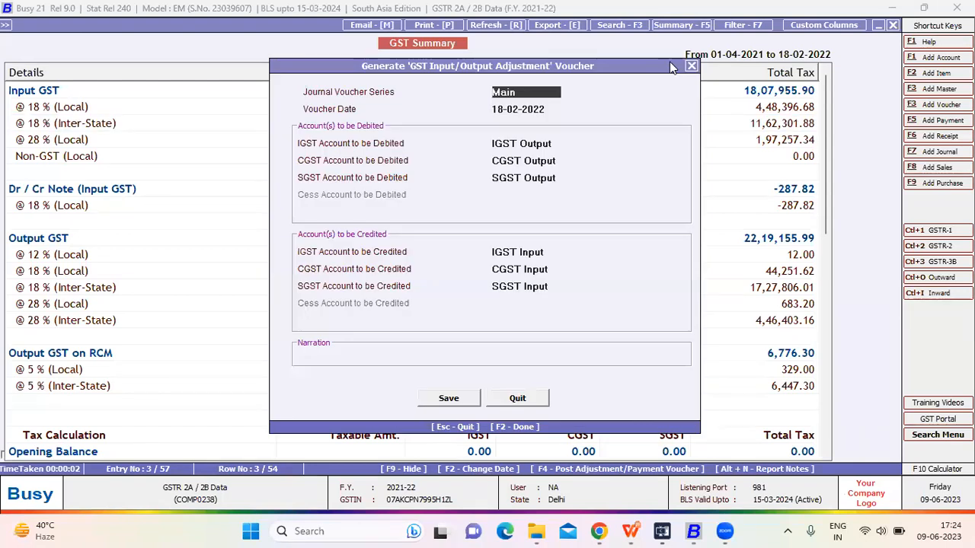
key(Return)
key(Return)
key(Return)
key(Return)
key(Return)
key(Return)
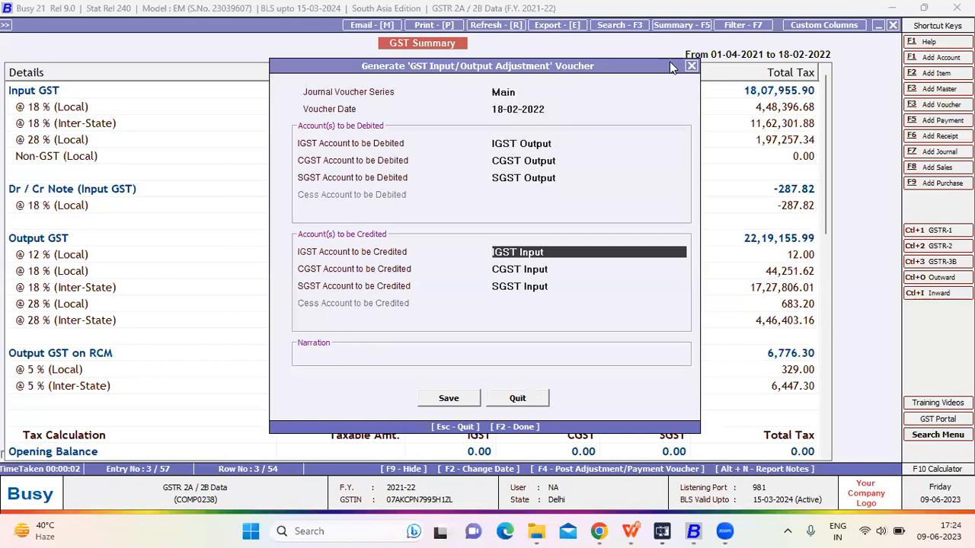
- Accept the IGST, CGST and SGST Input accounts for credit, and choose to modify the existing adjustment voucher
key(Return)
key(Return)
key(Return)
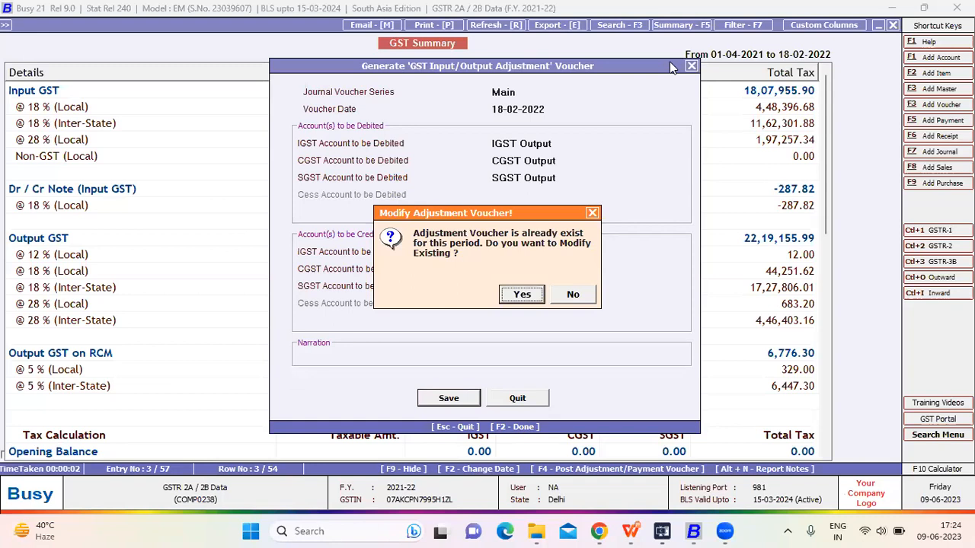
key(Return)
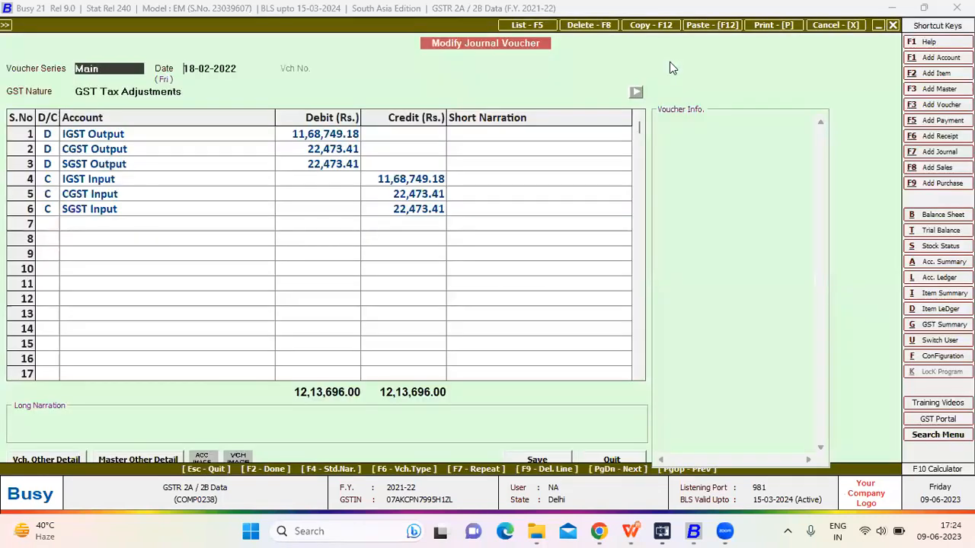
- Go through the Input/Output Adjustment journal voucher's date, GST nature and its output debit and input credit entries
key(Return)
key(Return)
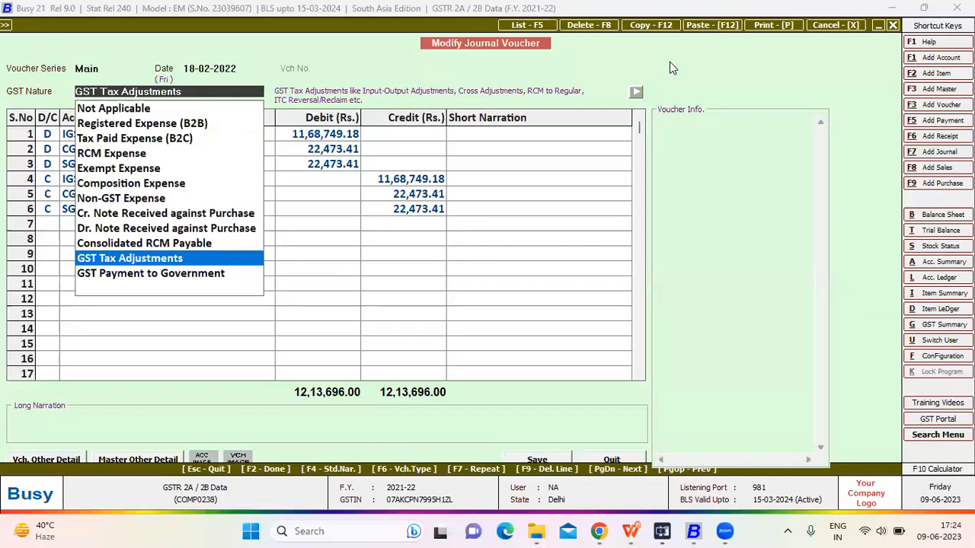
key(Return)
key(Return)
key(Return)
key(Return)
key(Return)
key(Return)
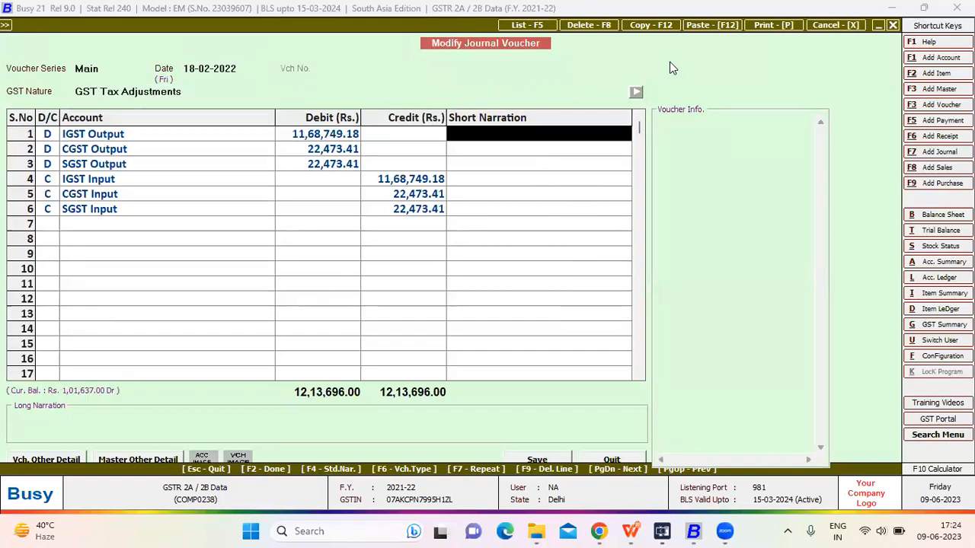
key(Return)
key(Return)
key(Return)
key(Return)
key(Return)
key(Return)
key(Return)
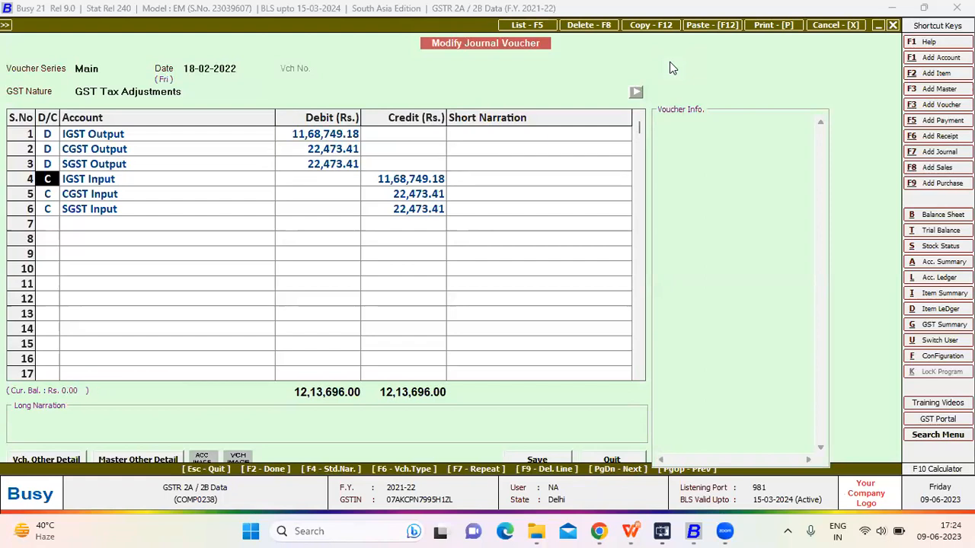
- Accept Input/Output Adjustment (Same Tax) with period ending 31-01-2022 in the GST adjustment details, and save the voucher
key(F2)
key(Return)
key(Return)
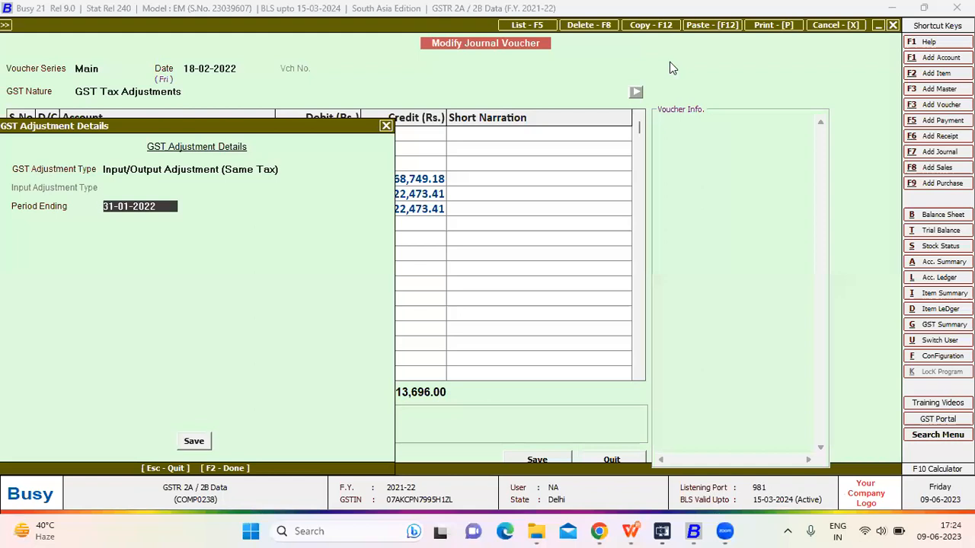
key(Return)
key(Return)
key(Left)
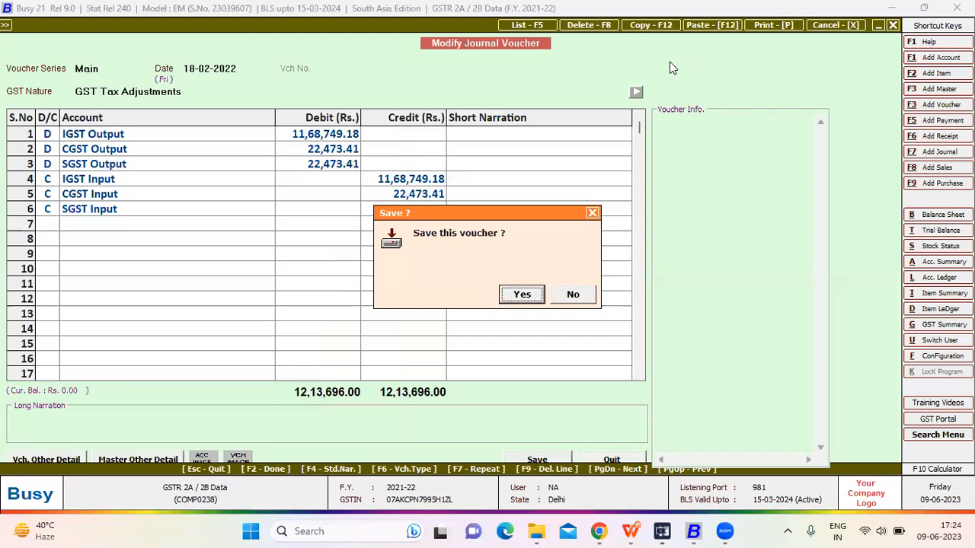
key(Return)
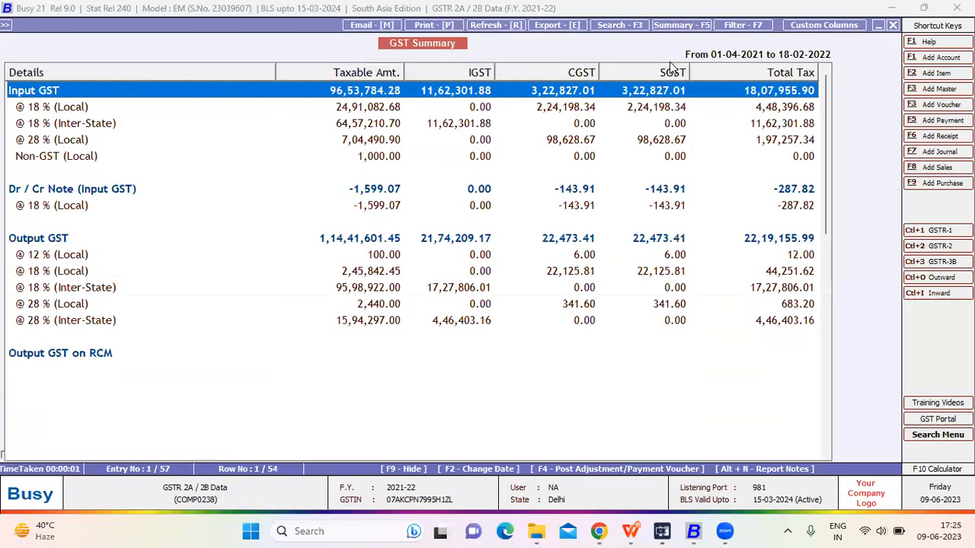
- Start a Cross Adjustment (IGST<->CGST/SGST) voucher from the GST Summary in journal series Main dated 18-02-2022
key(F4)
key(Tab)
key(Tab)
key(Tab)
key(Tab)
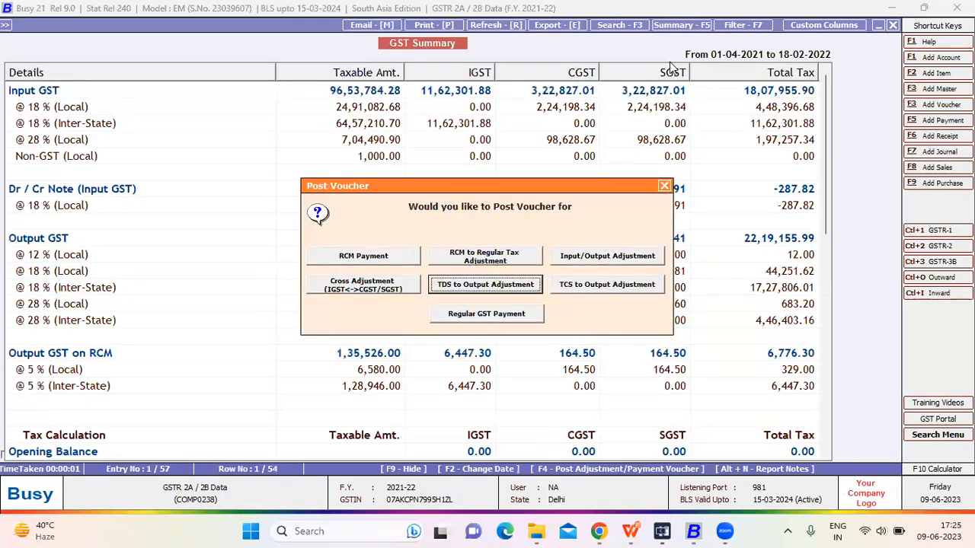
key(shift+Tab)
key(Return)
key(Return)
key(Return)
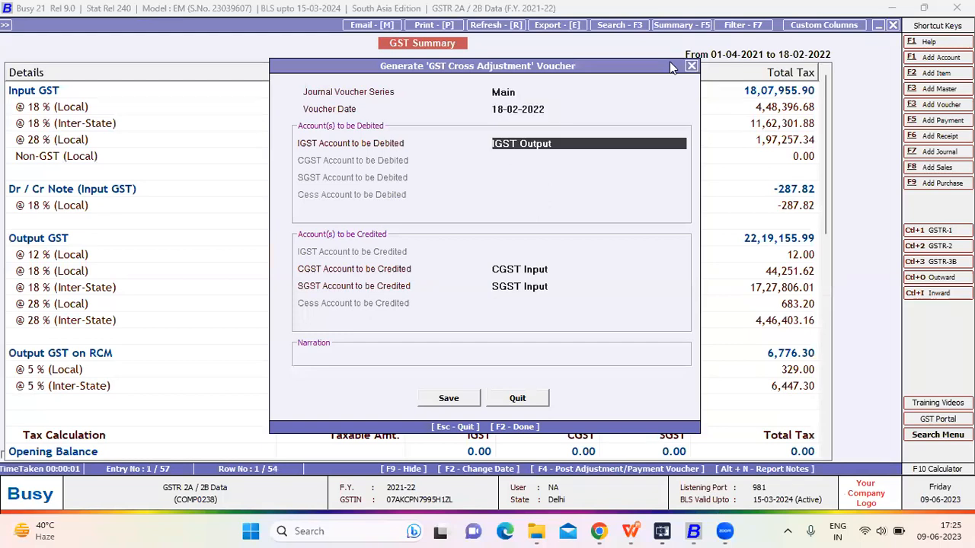
- Accept IGST Output for debit and CGST Input and SGST Input for credit, and choose to modify the existing adjustment voucher
key(Return)
key(Return)
key(Return)
key(Return)
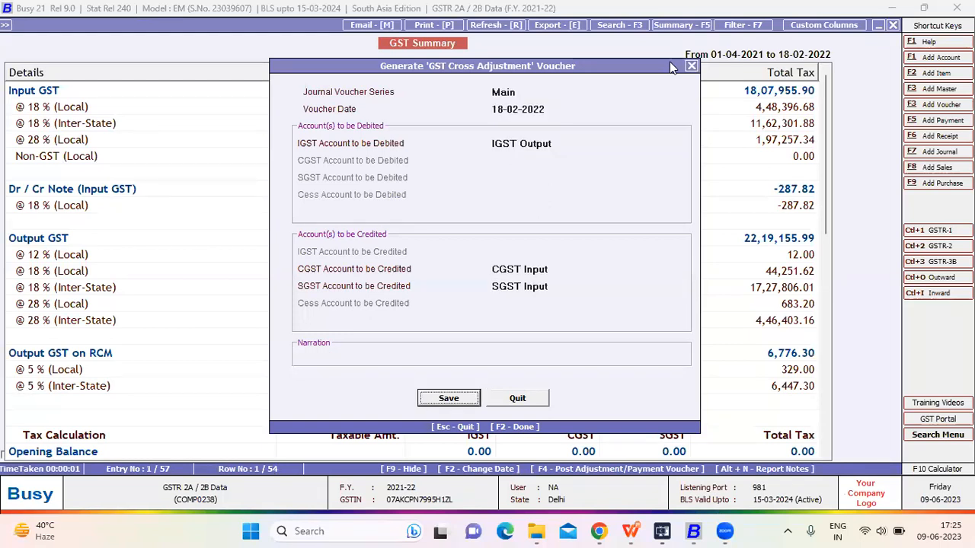
key(Return)
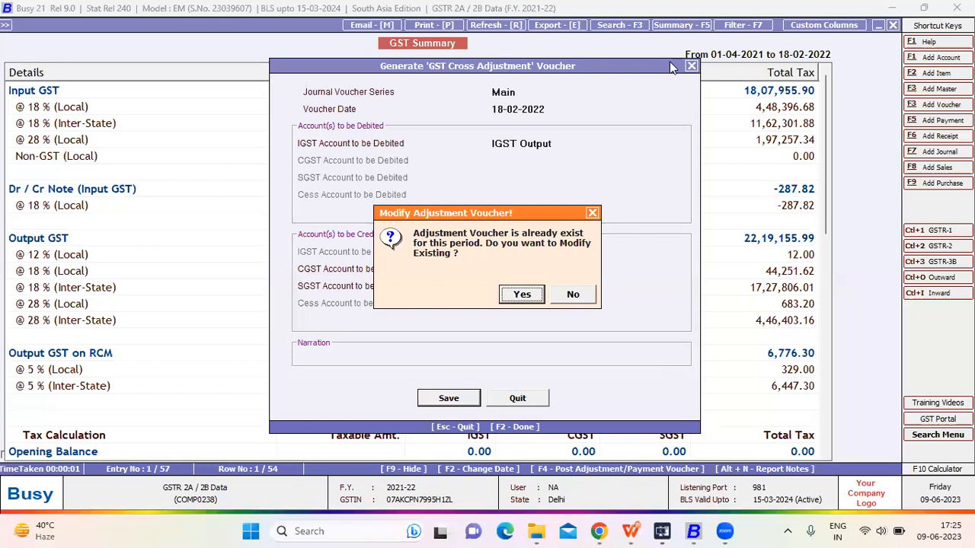
key(Return)
- Go through the cross adjustment journal voucher's date, GST nature and its IGST Output, CGST Input and SGST Input entries
key(Return)
key(Return)
key(Return)
key(Return)
key(Return)
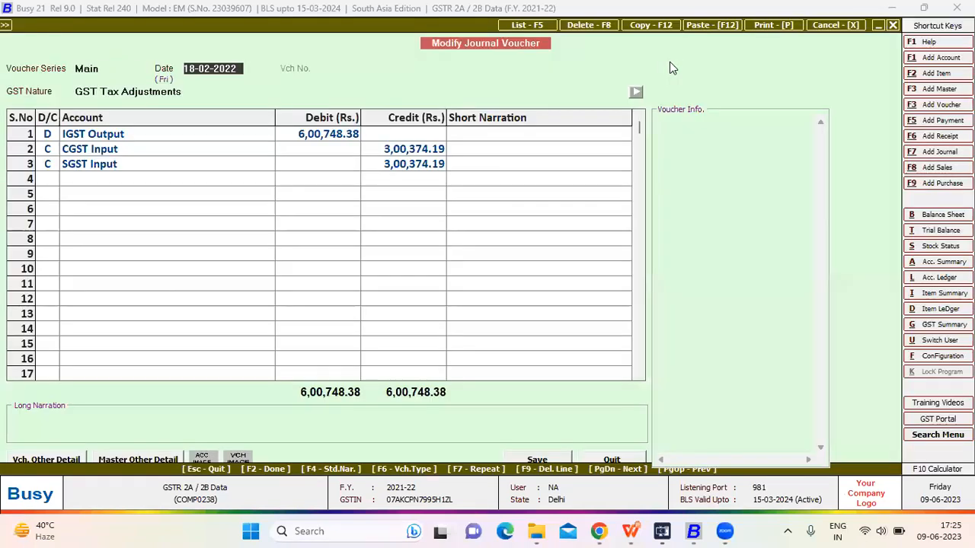
key(Return)
key(Return)
key(Return)
key(Return)
key(Return)
key(Return)
key(Return)
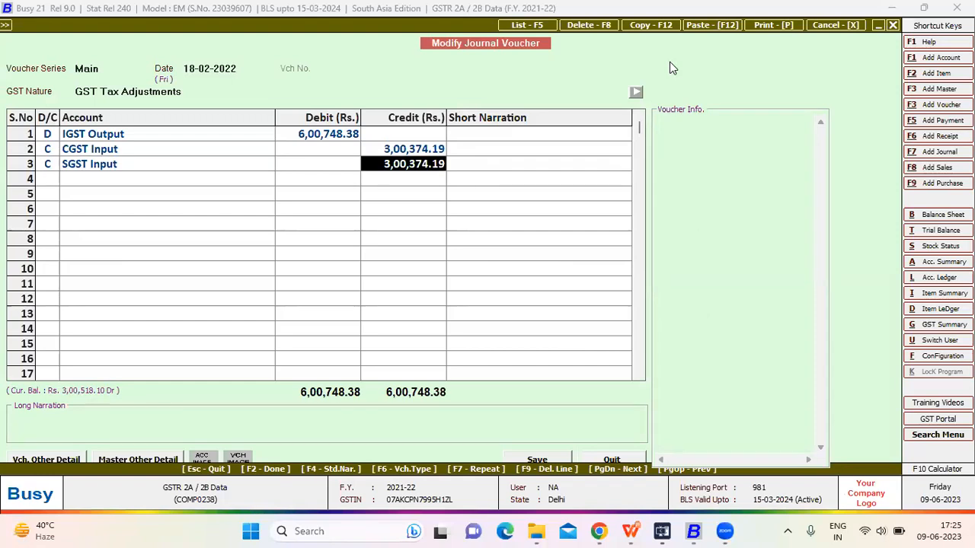
- Accept Cross Adjustment (IGST<->CGST/SGST) with period ending 31-01-2022 in the GST adjustment details, and save the voucher
key(Return)
key(Return)
key(Return)
key(Return)
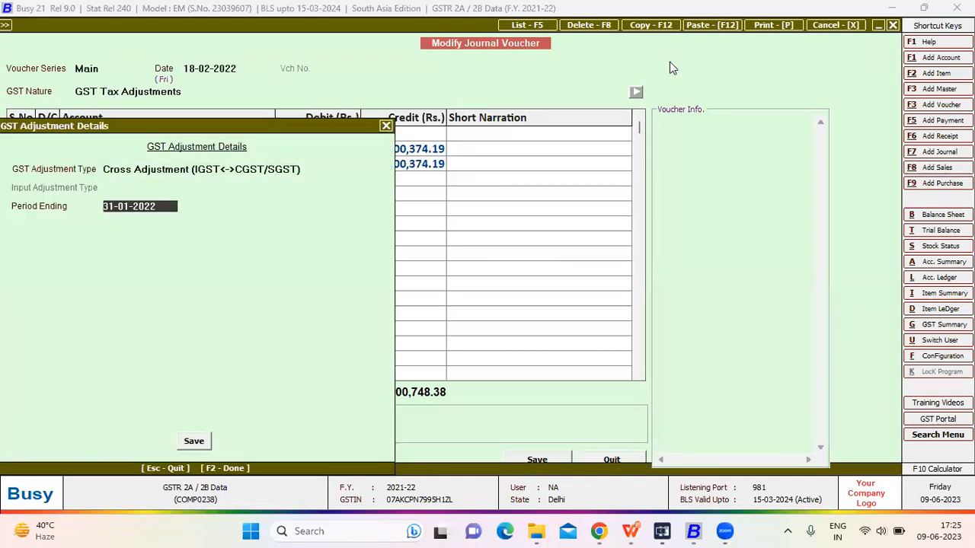
key(Up)
key(Return)
key(Return)
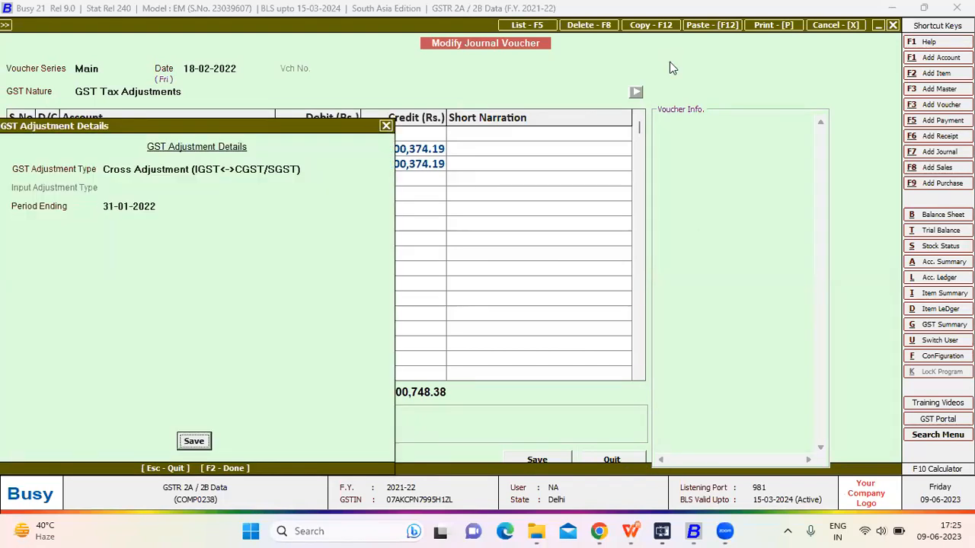
key(Return)
key(Left)
key(Return)
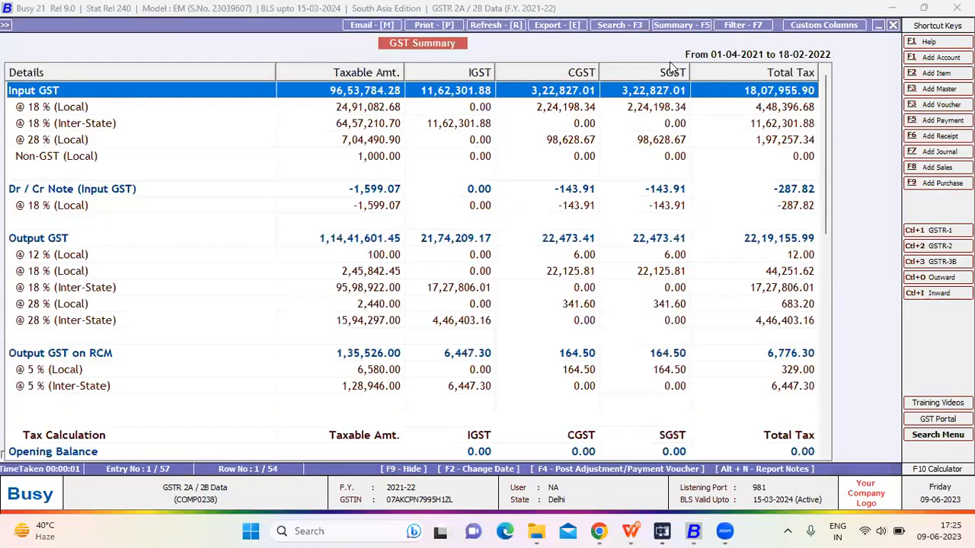
- Look through the voucher posting choices and open the Regular GST Payment voucher form
key(F4)
key(Right)
key(Right)
key(Right)
key(Right)
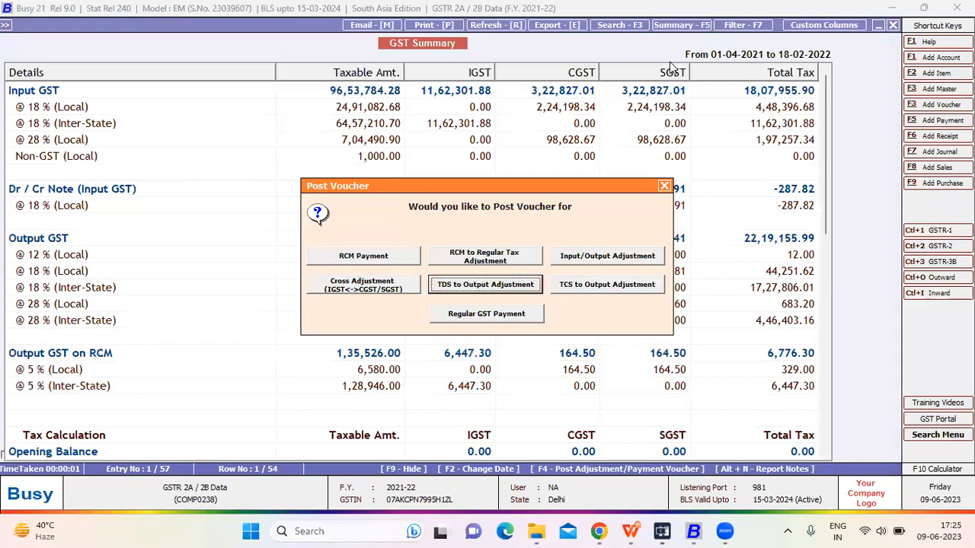
key(Right)
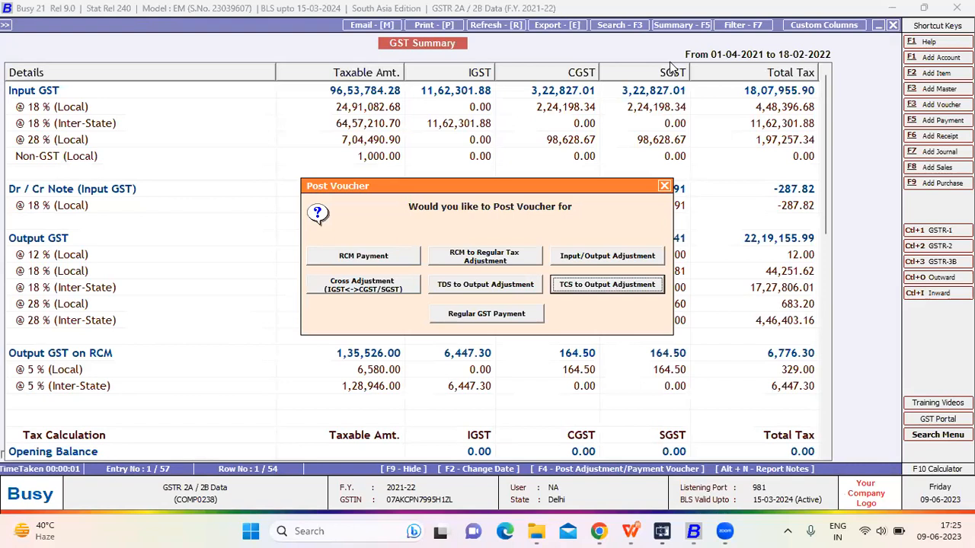
key(Right)
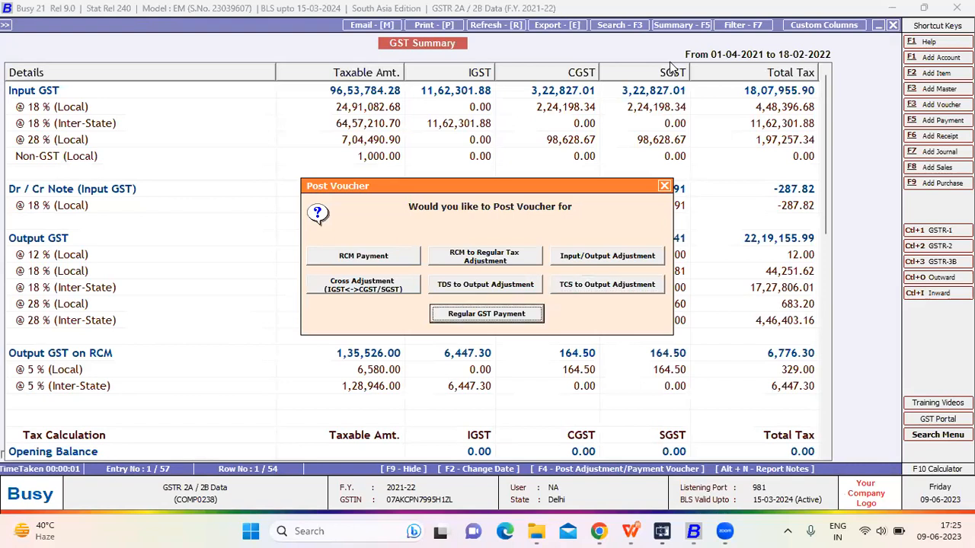
key(Return)
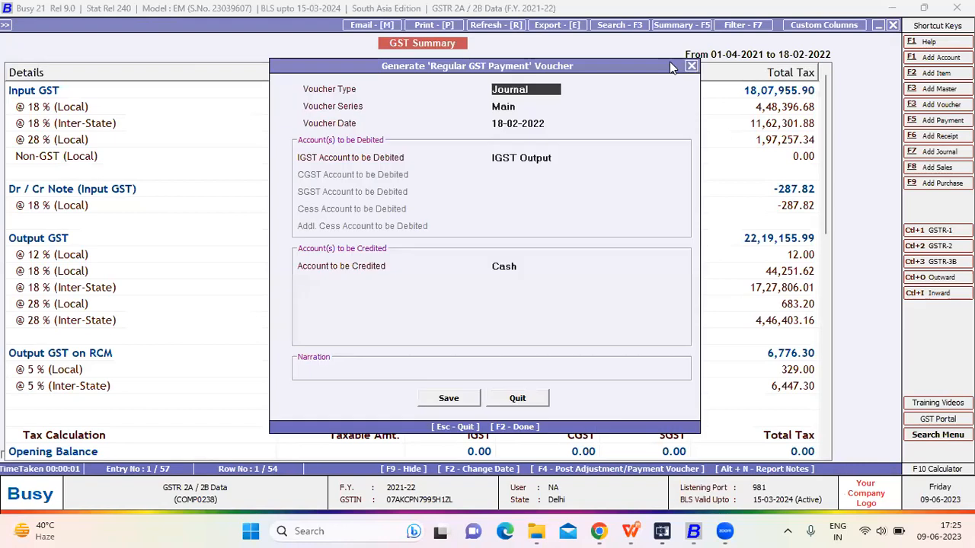
- Accept a Journal voucher in series Main dated 18-02-2022, debiting IGST Output and crediting Cash, and choose to modify the existing payment voucher
key(Return)
key(Return)
key(Return)
key(Return)
key(Return)
key(Return)
key(Return)
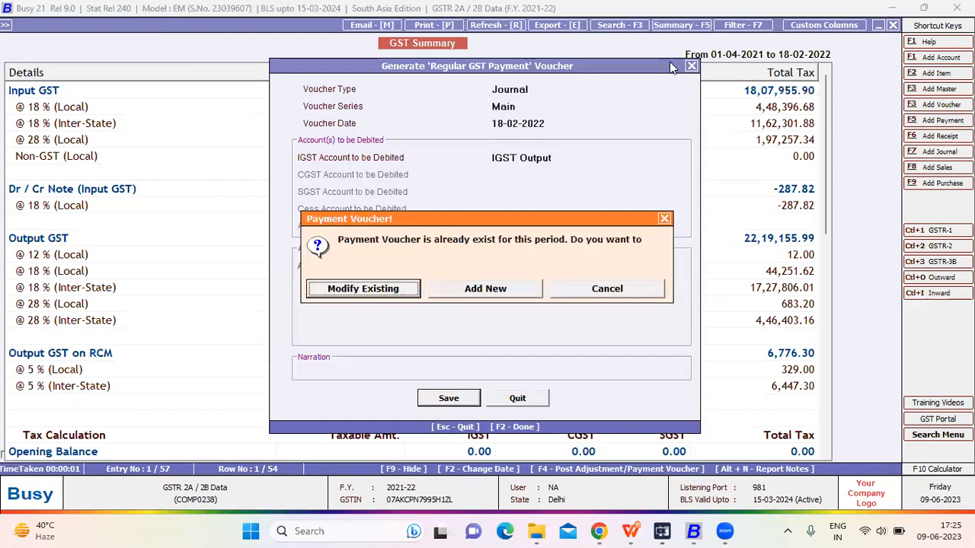
key(Return)
- Check the payment voucher's series, date, GST nature and its IGST Output and Cash entries
key(Return)
key(Return)
key(Return)
key(Return)
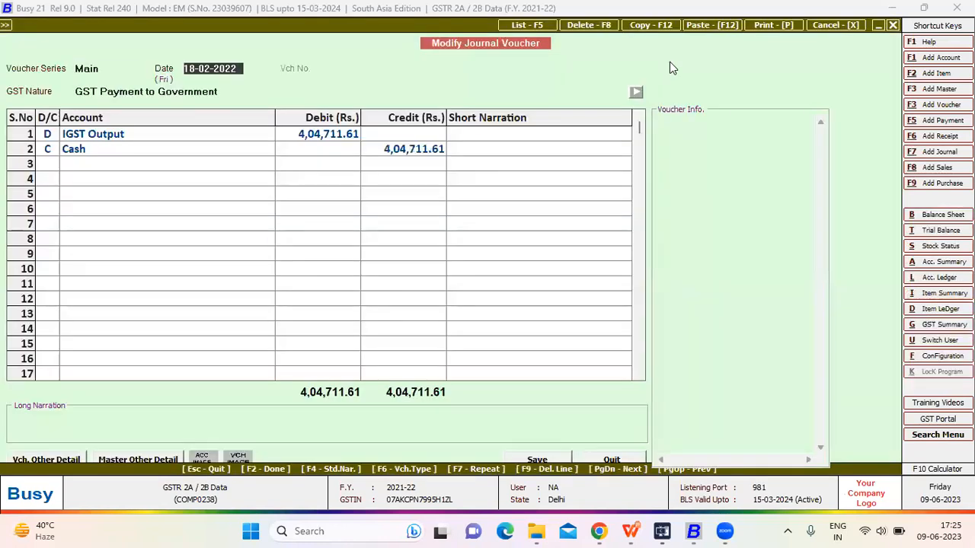
key(Return)
key(Return)
key(Return)
key(Return)
key(Return)
key(Return)
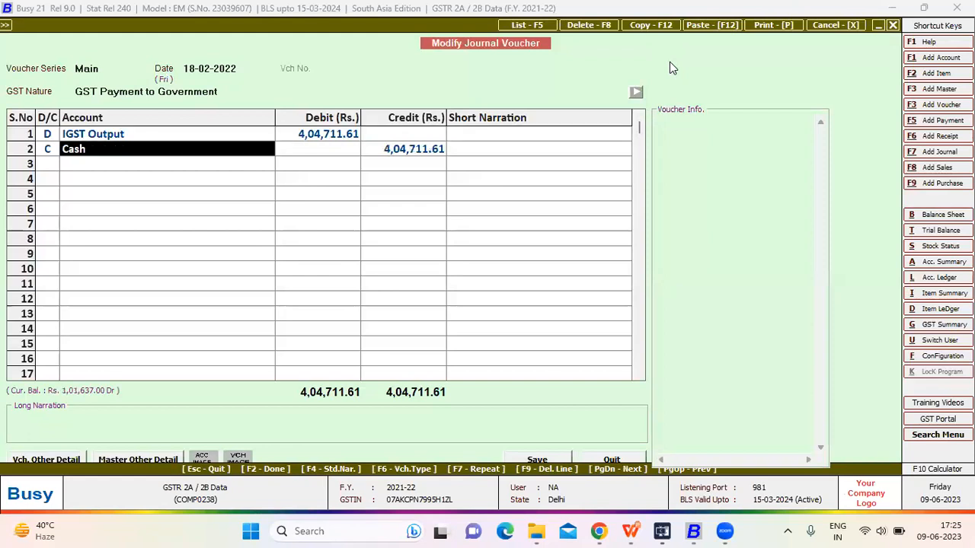
- Answer the cash limit check and open the GST payment details for Regular Payment with period ending 31-01-2022
key(Return)
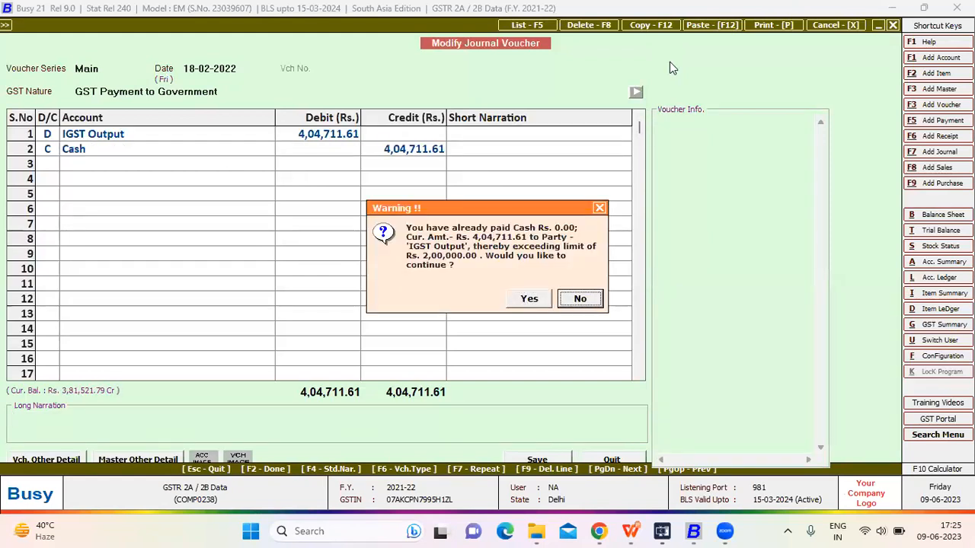
key(Return)
key(Return)
key(Return)
key(Return)
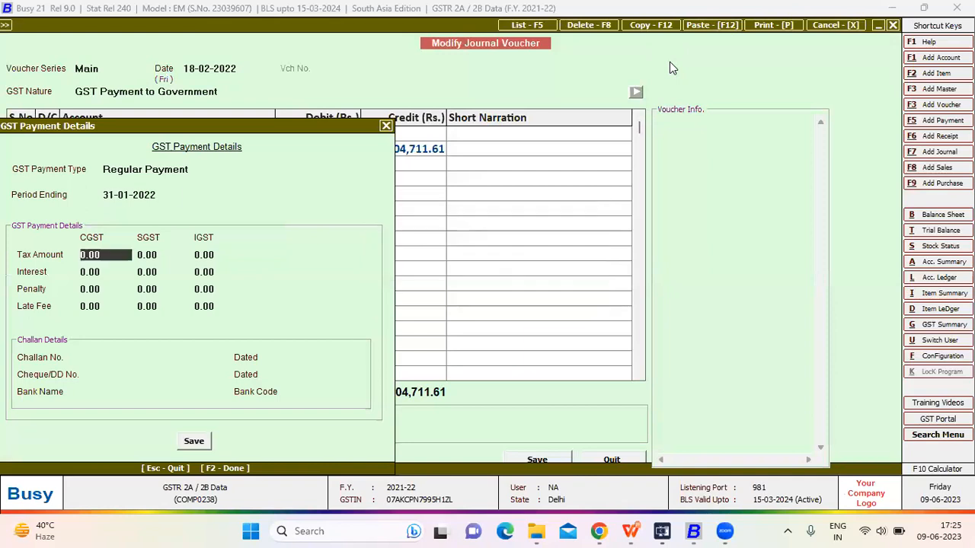
- Go through the CGST, SGST and IGST tax amount, interest and penalty fields of the GST payment details
key(Return)
key(Return)
key(Return)
key(Return)
key(Return)
key(Return)
key(Return)
key(Return)
key(Return)
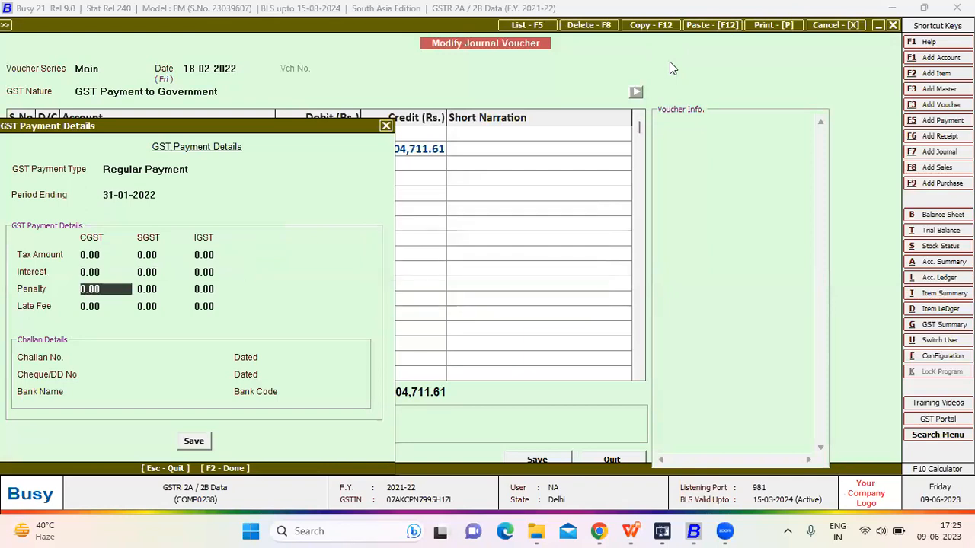
- Check the late fee and challan details, and quit the payment voucher without saving it
key(Return)
key(Return)
key(Return)
key(Return)
key(Return)
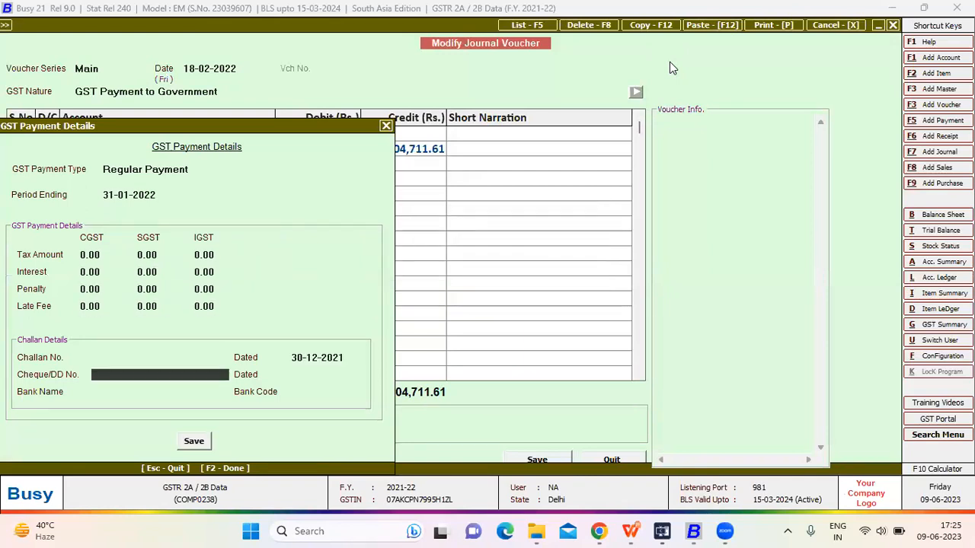
key(Escape)
key(Escape)
key(Return)
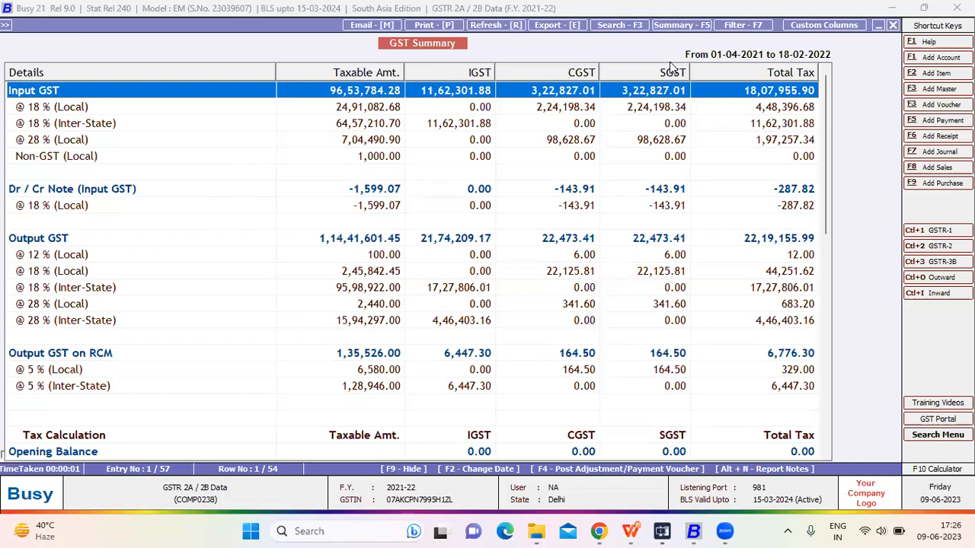
- Close the GST Summary and open the IFF (Invoice Furnishing Facility) report options from the GST returns
key(Escape)
key(Escape)
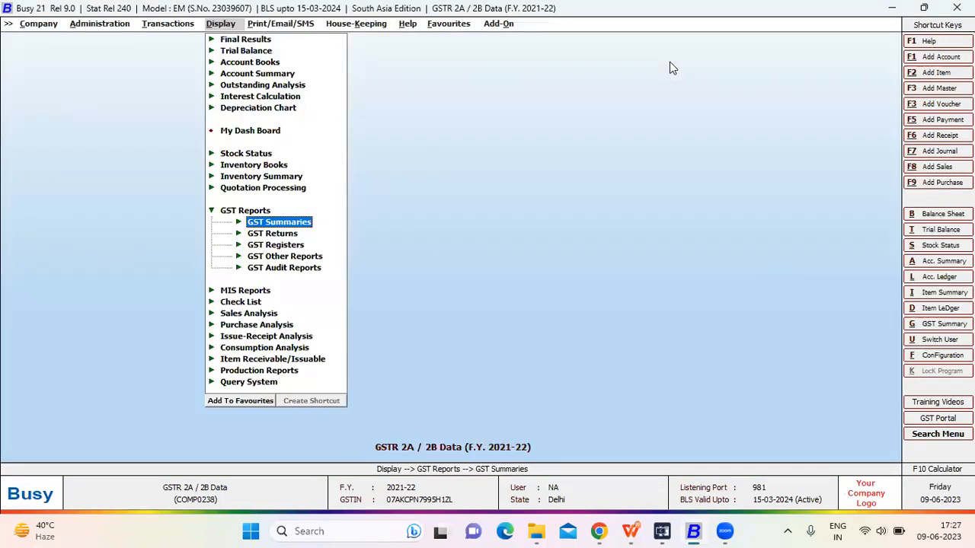
key(Down)
key(Return)
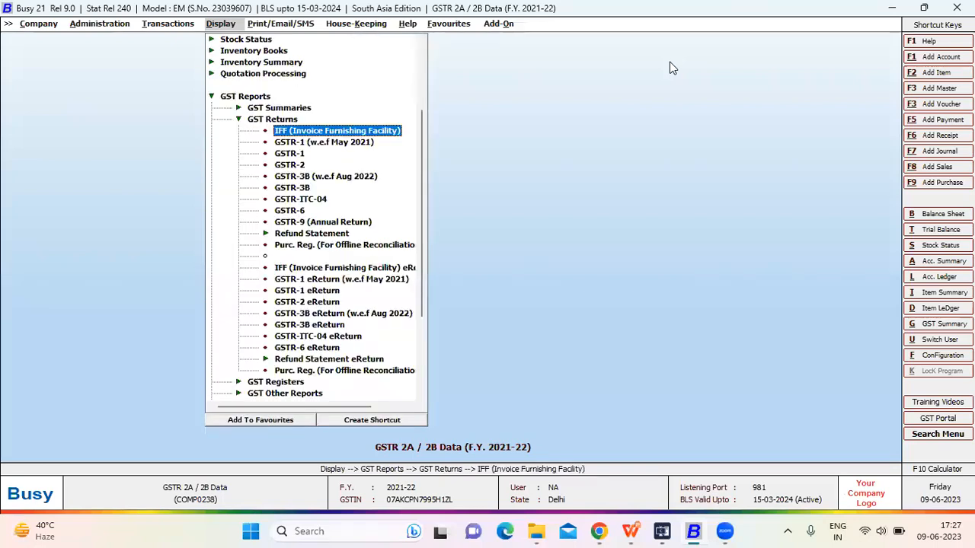
key(Return)
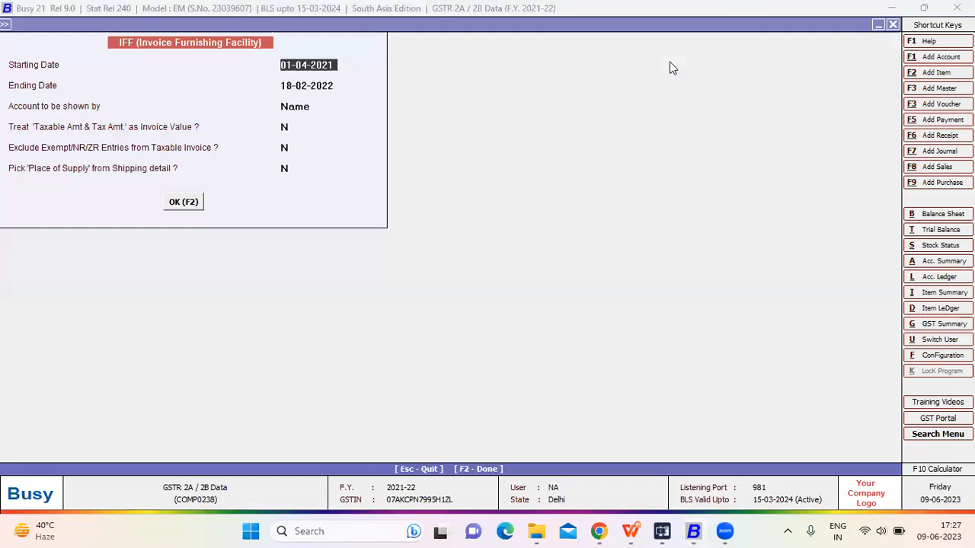
- Generate the IFF report for 01-04-2021 to 18-02-2022 with accounts shown by Name and all three remaining options kept at N
key(Return)
key(Return)
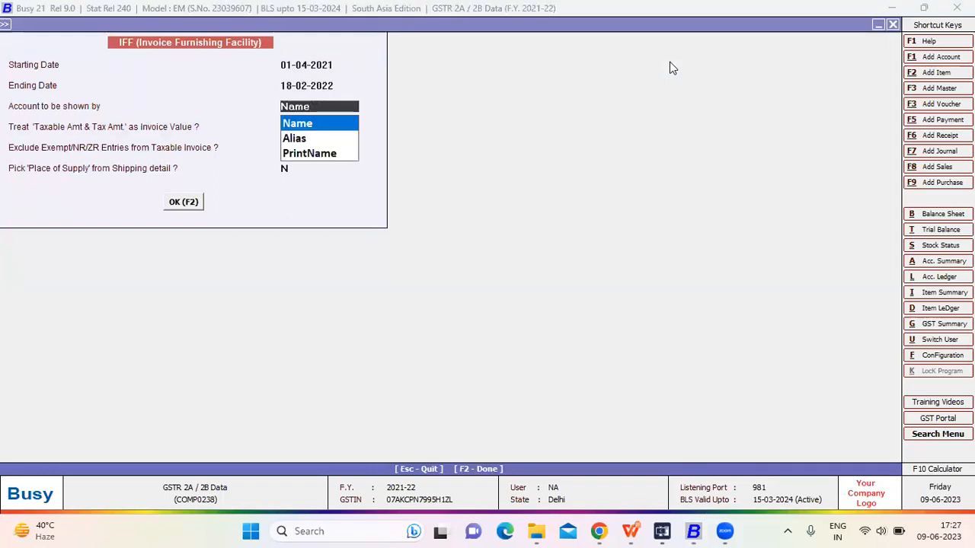
key(Return)
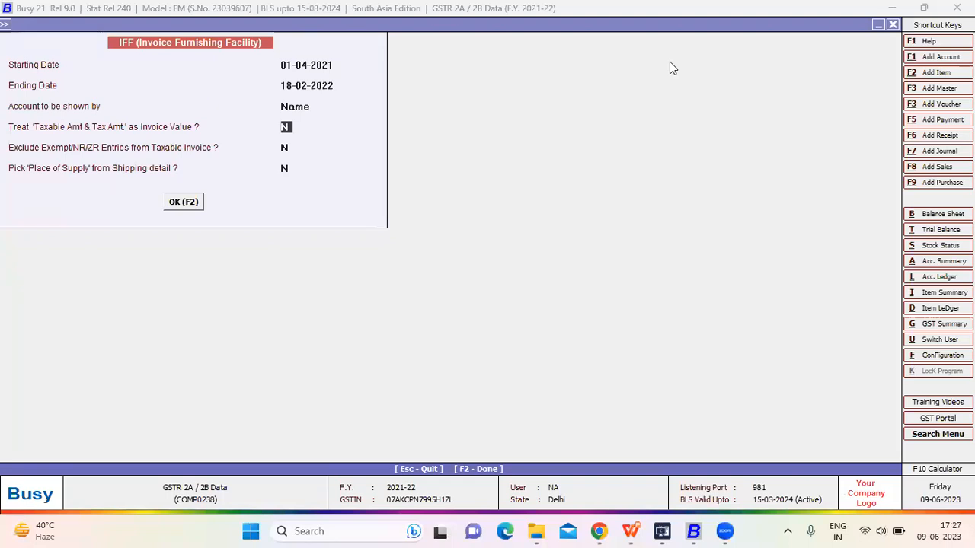
key(Return)
key(Return)
key(Return)
key(Return)
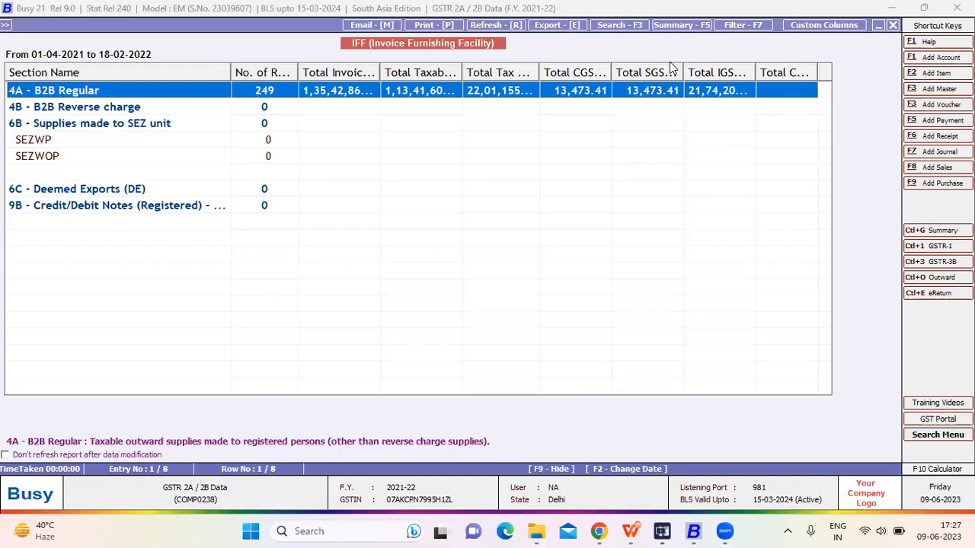
- Open the 4A - B2B Regular section and examine its invoice columns from receiver details across to Total Tax Amt
key(Return)
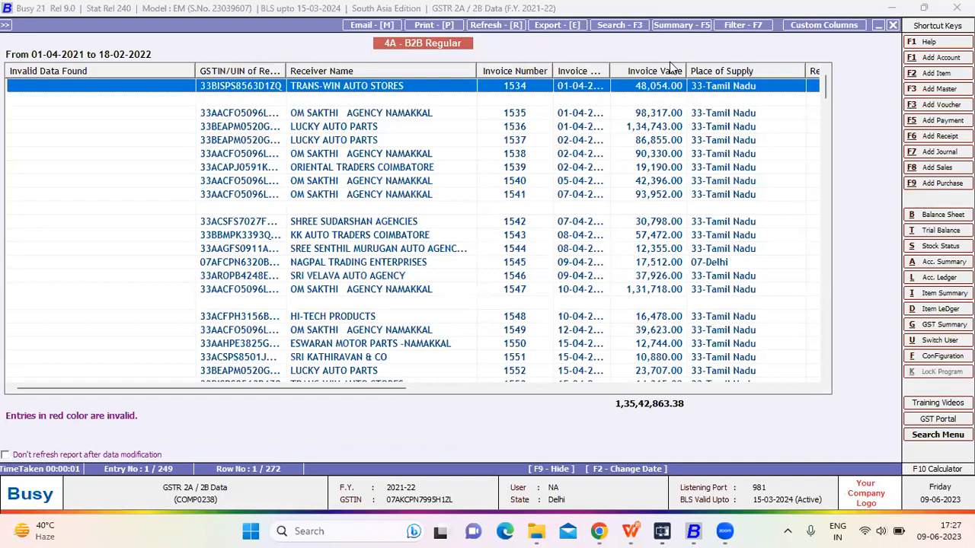
key(Right)
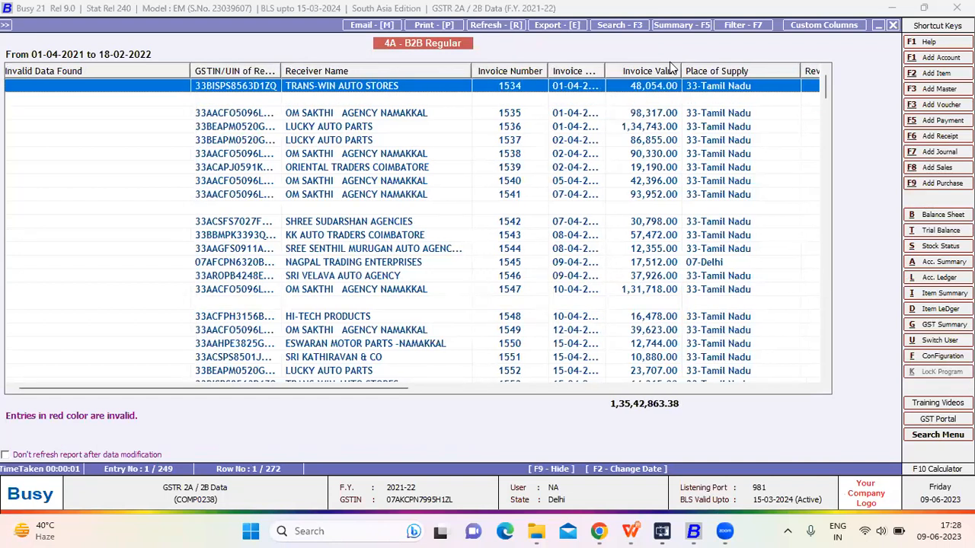
key(Right)
key(Right)
key(Right)
key(Right)
key(Right)
key(Right)
key(Right)
key(Right)
key(Right)
key(Right)
key(Right)
key(Right)
key(Right)
key(Right)
key(Right)
key(Right)
key(Right)
key(Right)
key(Right)
key(Right)
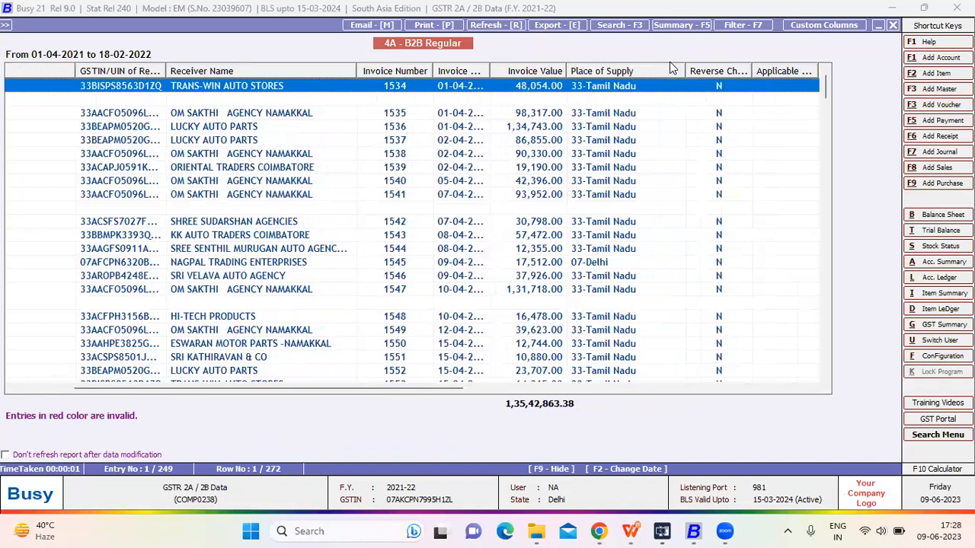
key(Right)
key(Right)
key(Right)
key(Right)
key(Right)
key(Right)
key(Right)
key(Right)
key(Right)
key(Right)
key(Right)
key(Right)
key(Right)
key(Right)
key(Right)
key(Right)
key(Right)
key(Right)
key(Right)
key(Right)
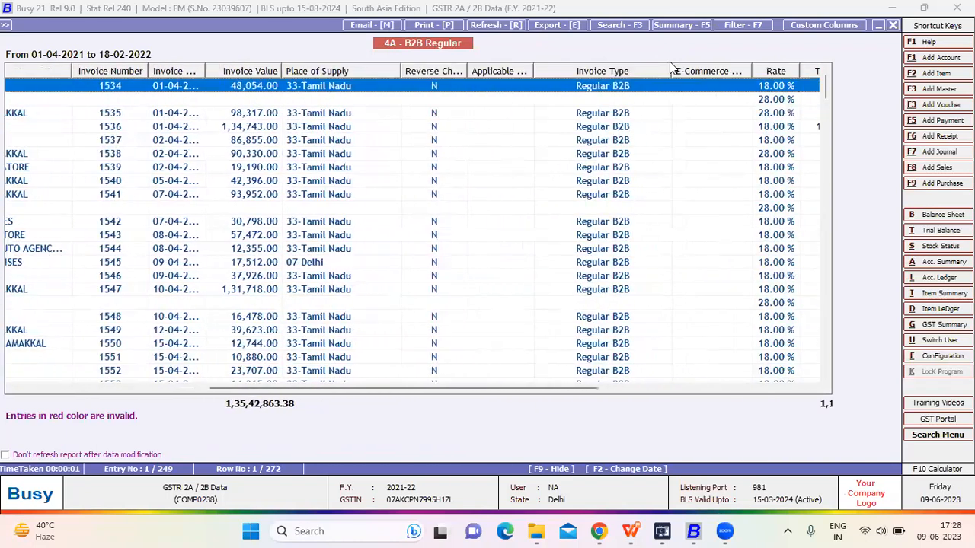
key(Right)
key(Right)
key(Right)
key(Right)
key(Right)
key(Right)
key(Right)
key(Right)
key(Right)
key(Right)
key(Right)
key(Right)
key(Right)
key(Right)
key(Right)
key(Right)
key(Right)
key(Right)
key(Right)
key(Right)
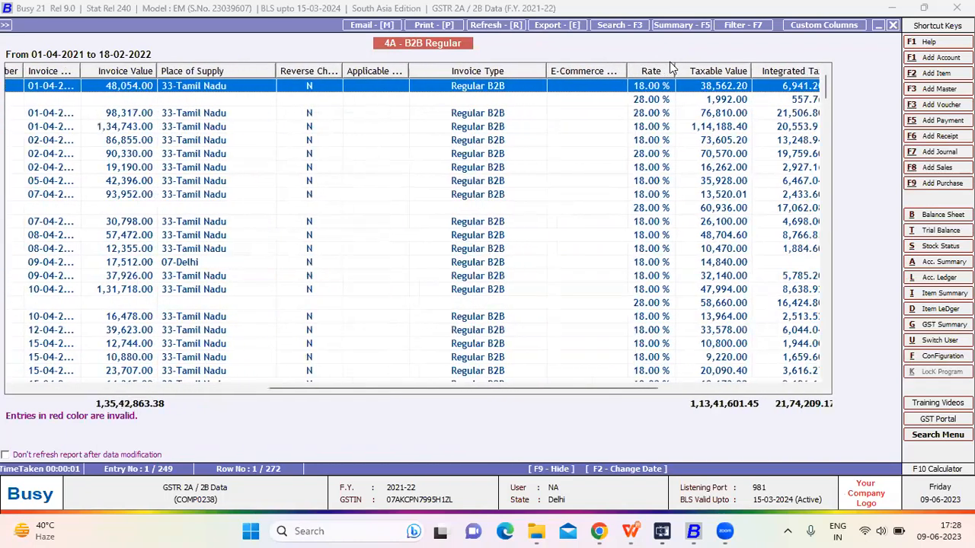
key(Right)
key(Right)
key(Right)
key(Right)
key(Right)
key(Right)
key(Right)
key(Right)
key(Right)
key(Right)
key(Right)
key(Right)
key(Right)
key(Right)
key(Right)
key(Right)
key(Right)
key(Right)
key(Right)
key(Right)
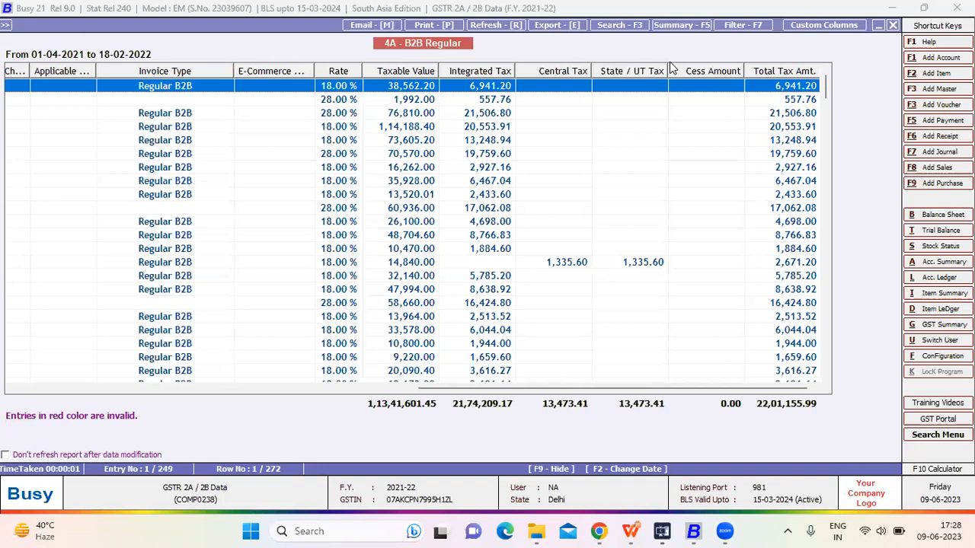
- Go through the IFF sections from 4B - B2B Reverse charge to 9B - Credit/Debit Notes (Registered), and quit the report
key(Escape)
key(Down)
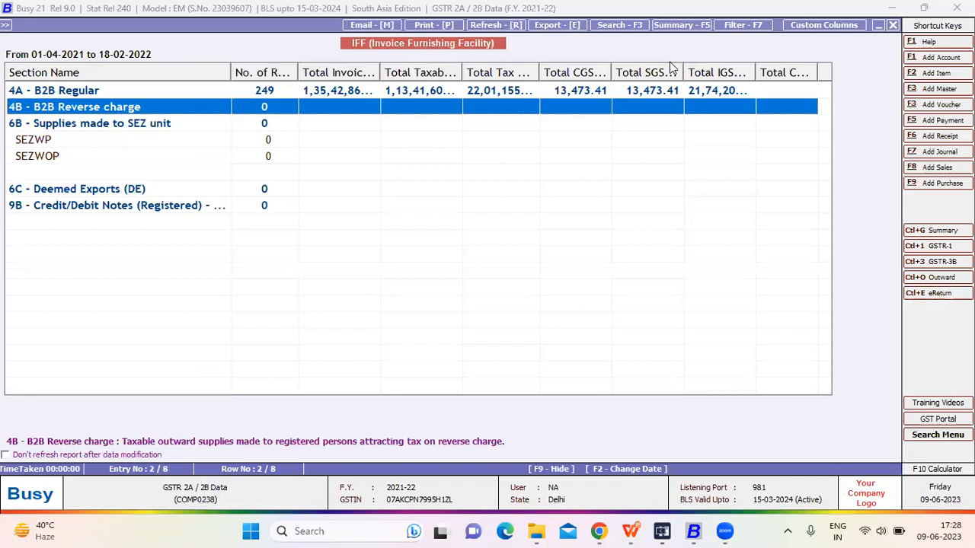
key(Down)
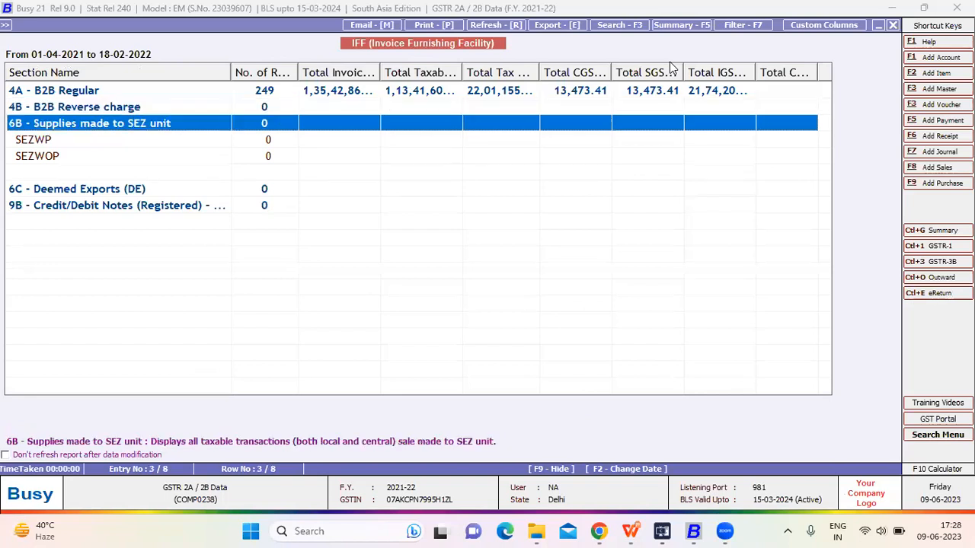
key(Down)
key(Down)
key(Down)
key(Down)
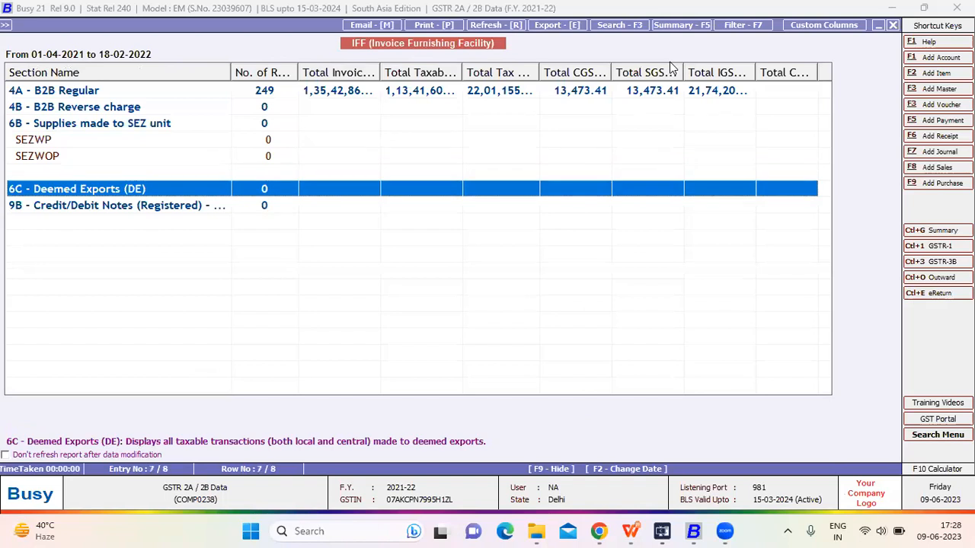
key(Down)
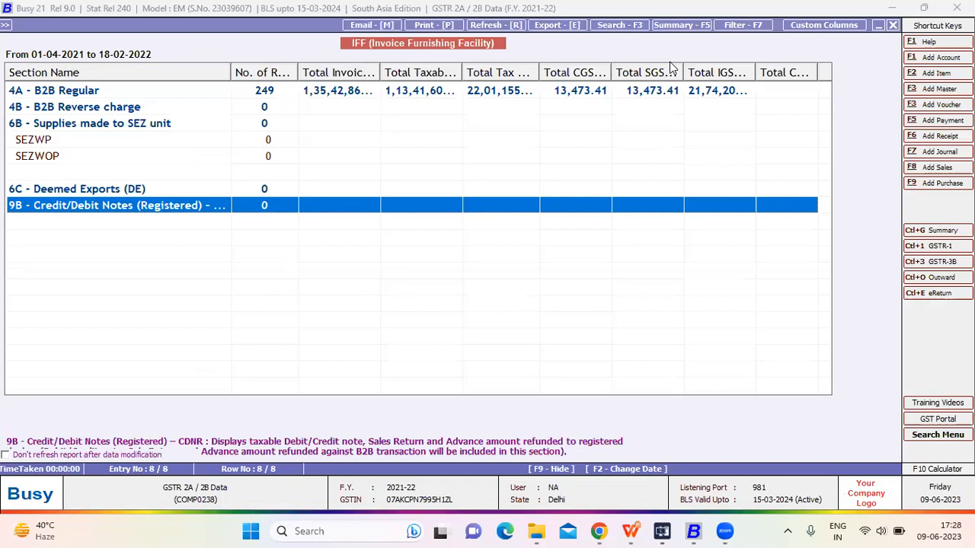
key(Escape)
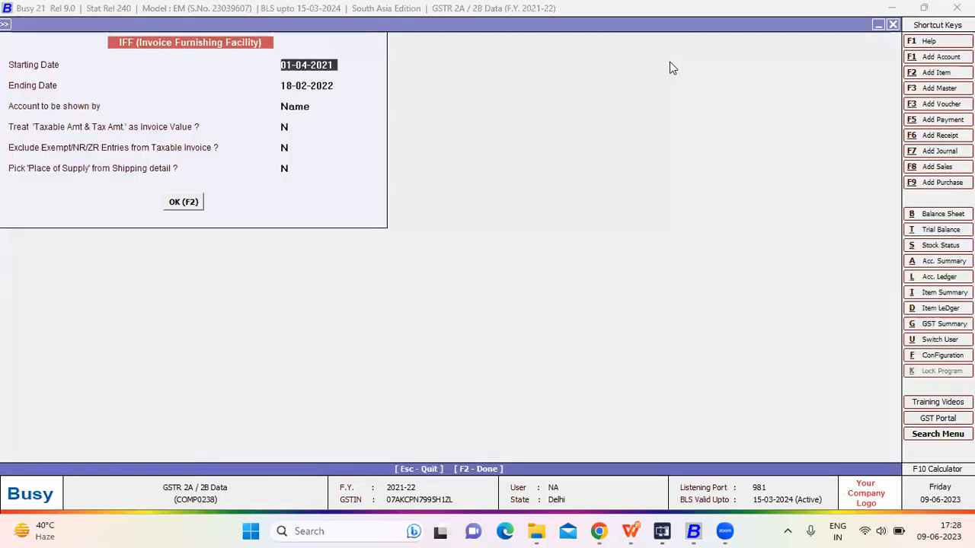
key(Escape)
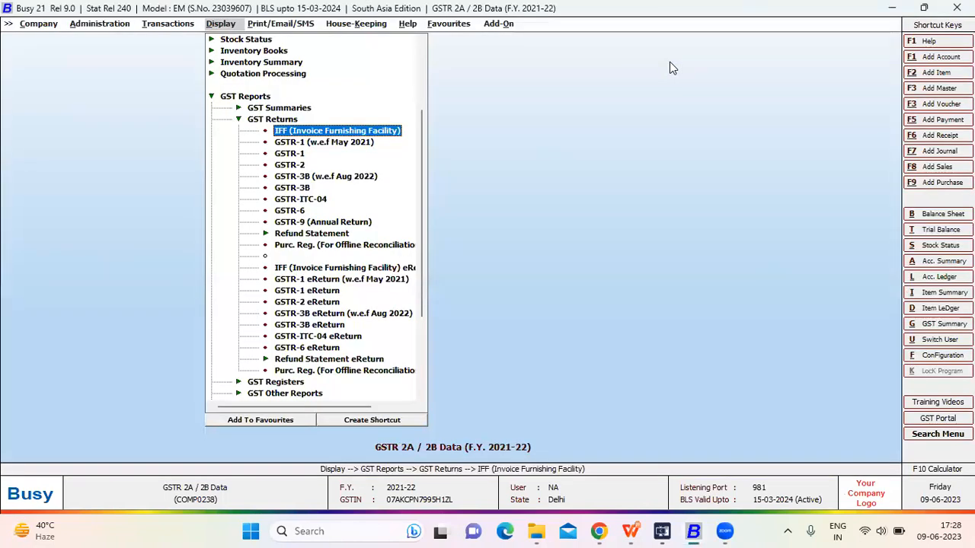
- Open GSTR-1 (w.e.f May 2021) and accept 01-04-2021 to 18-02-2022, Name, separate Exempt/NR/ZR entries Y, and N for the other yes/no options
key(Down)
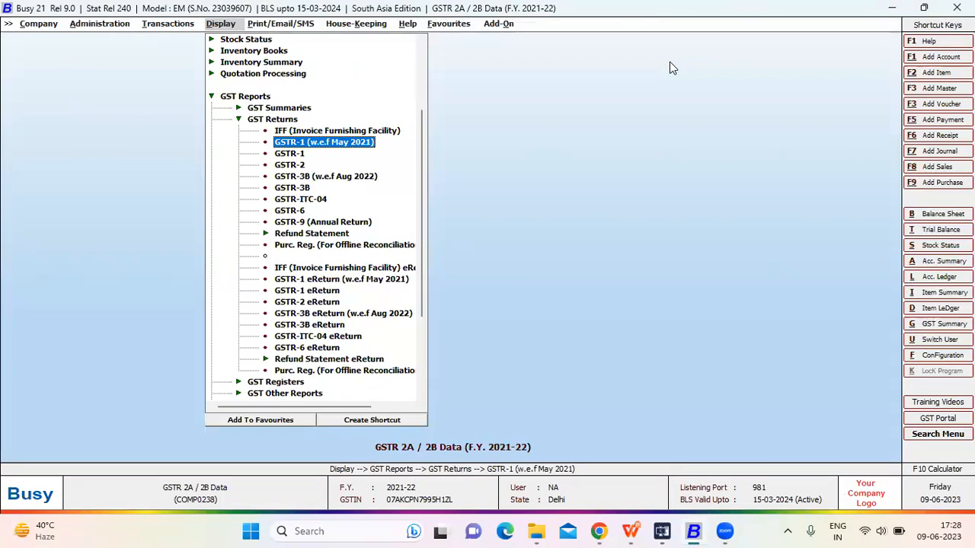
key(Return)
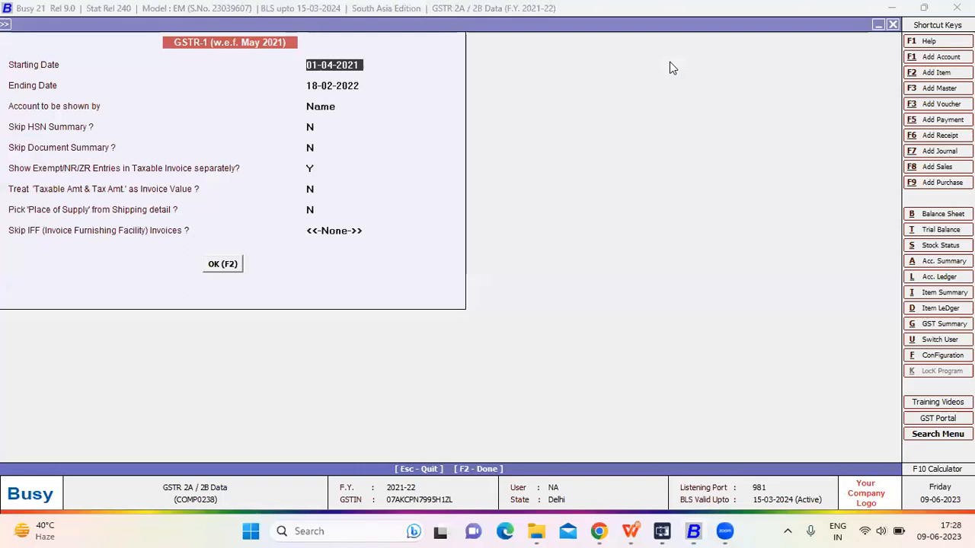
key(Return)
key(Return)
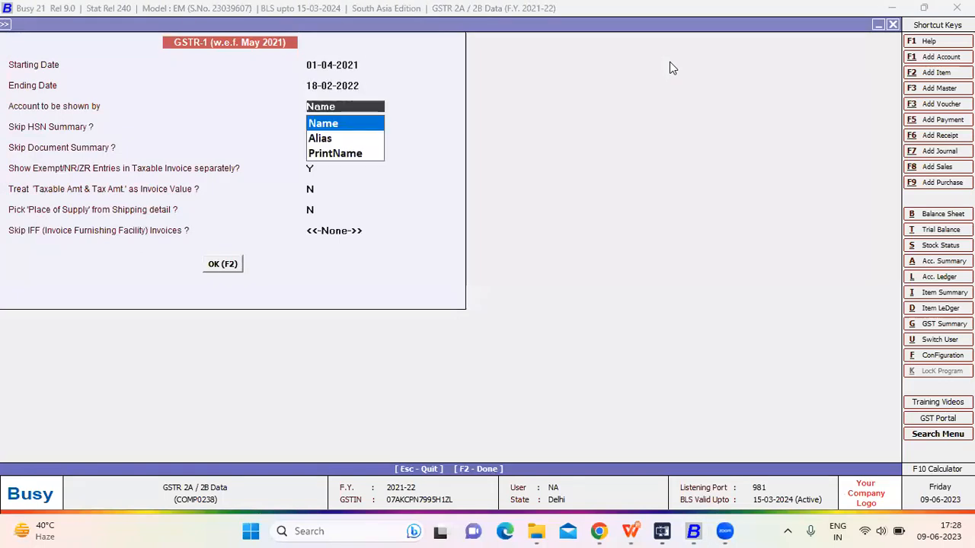
key(Return)
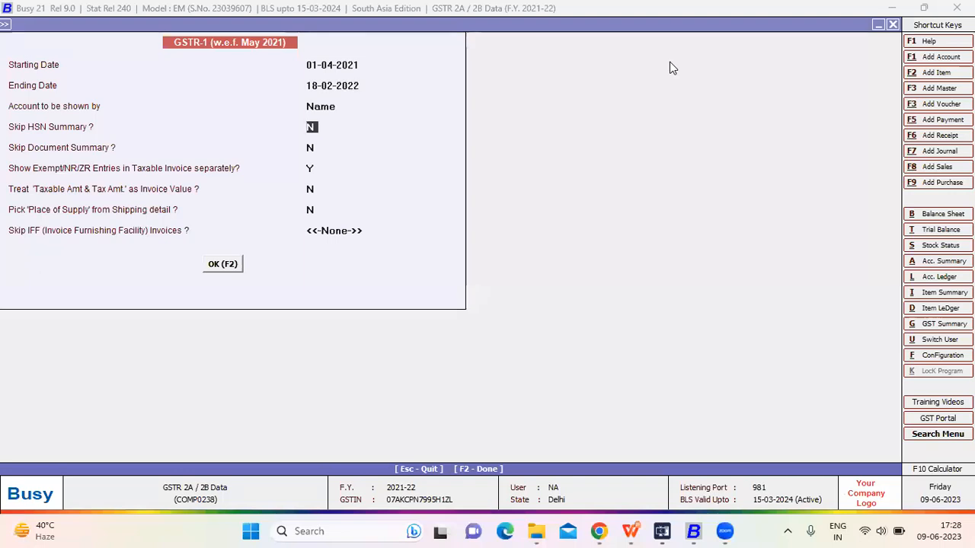
key(Return)
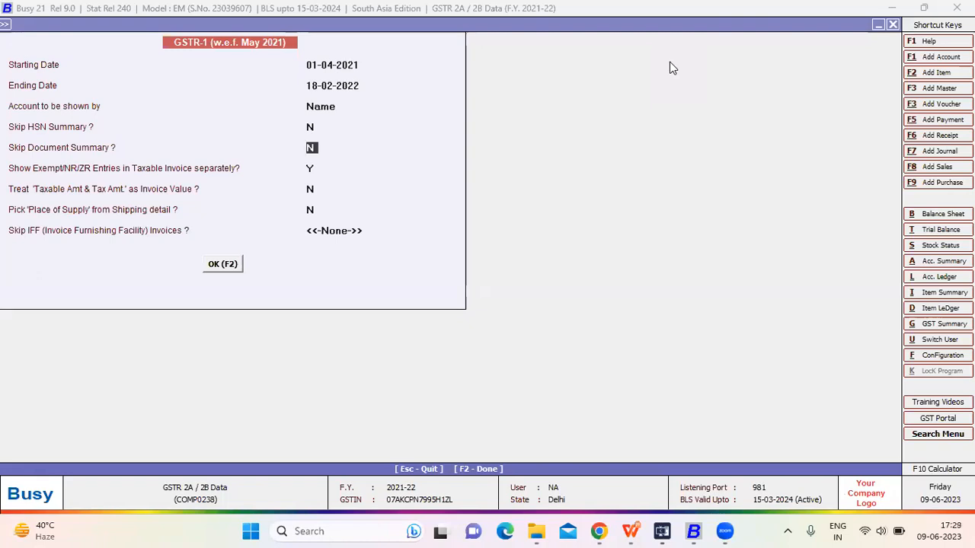
key(Return)
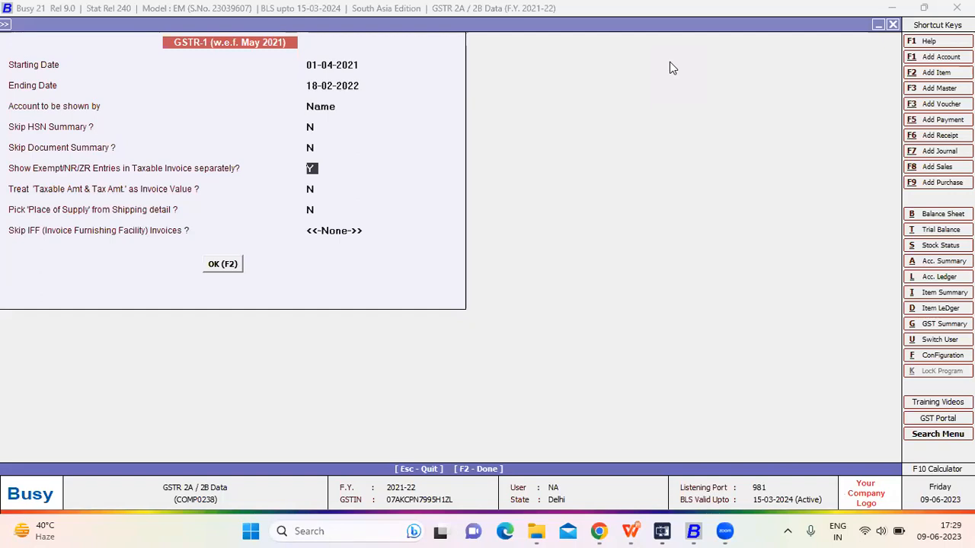
key(Return)
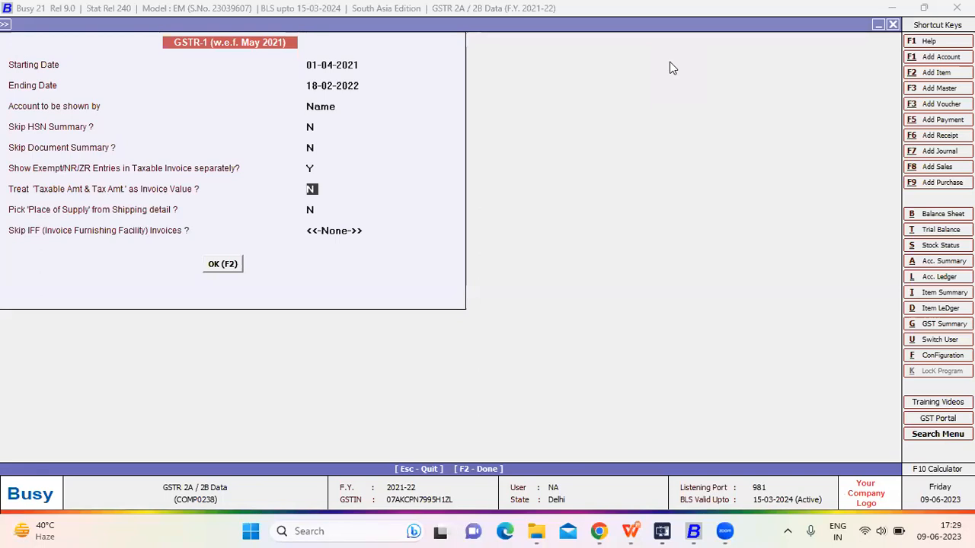
key(Return)
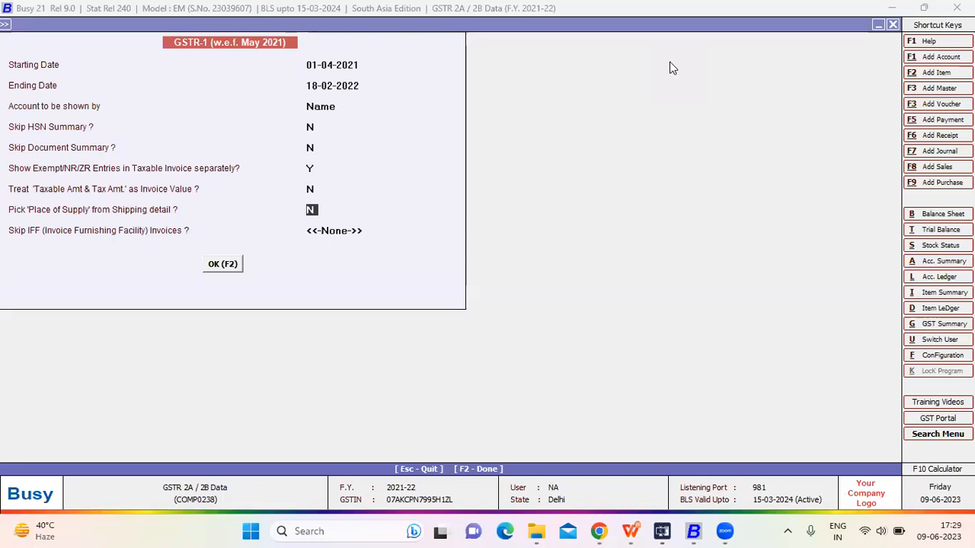
key(Return)
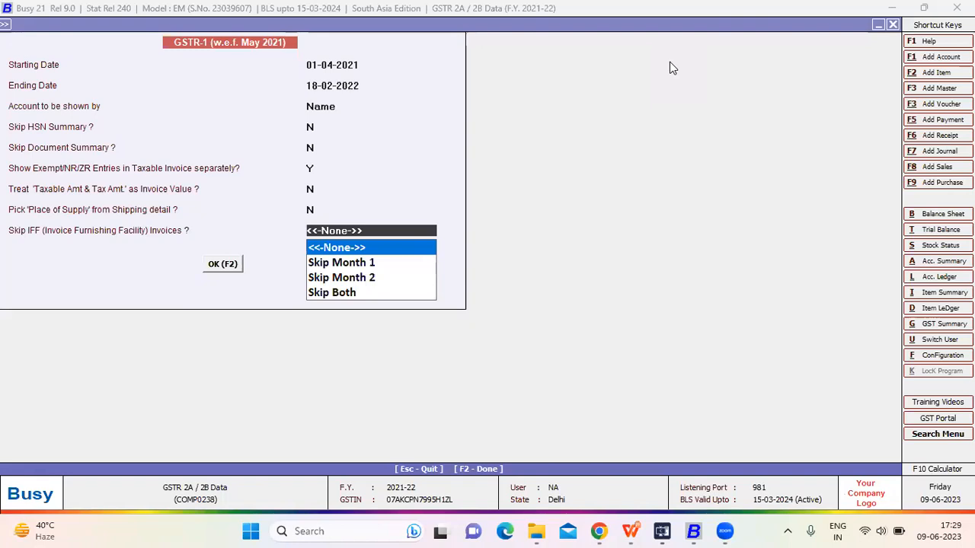
- Check the skip choices for IFF invoices (Month 1, Month 2, Both), keep None and generate the GSTR-1 report
key(Down)
key(Down)
key(Down)
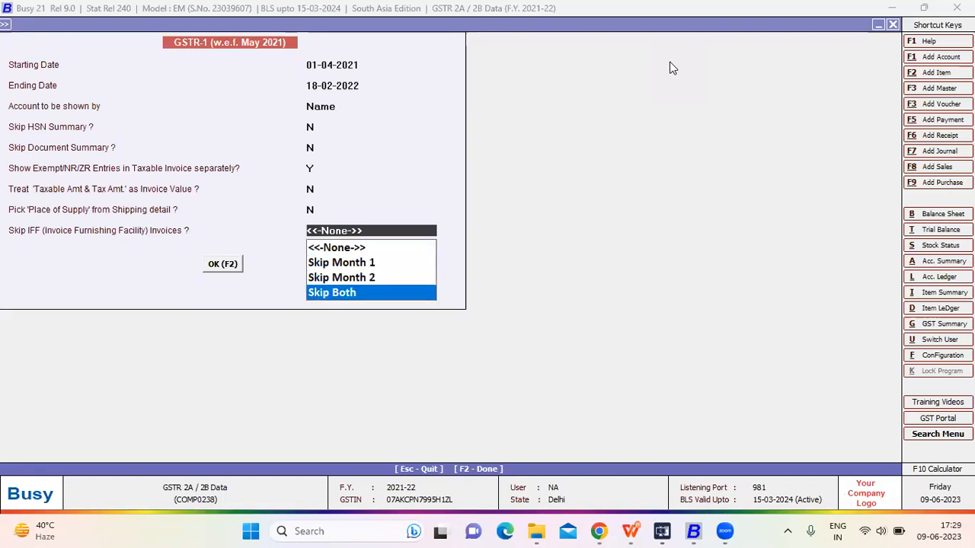
key(Up)
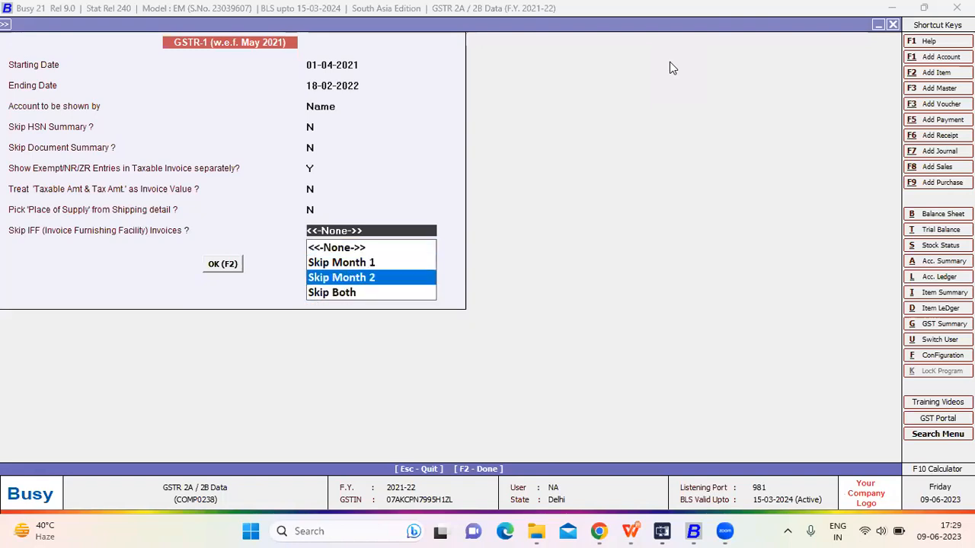
key(Up)
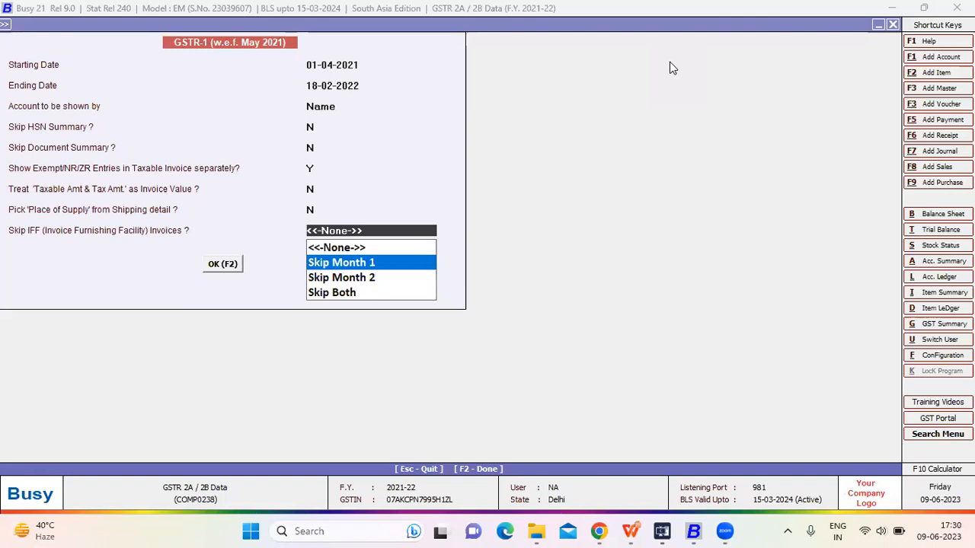
key(Down)
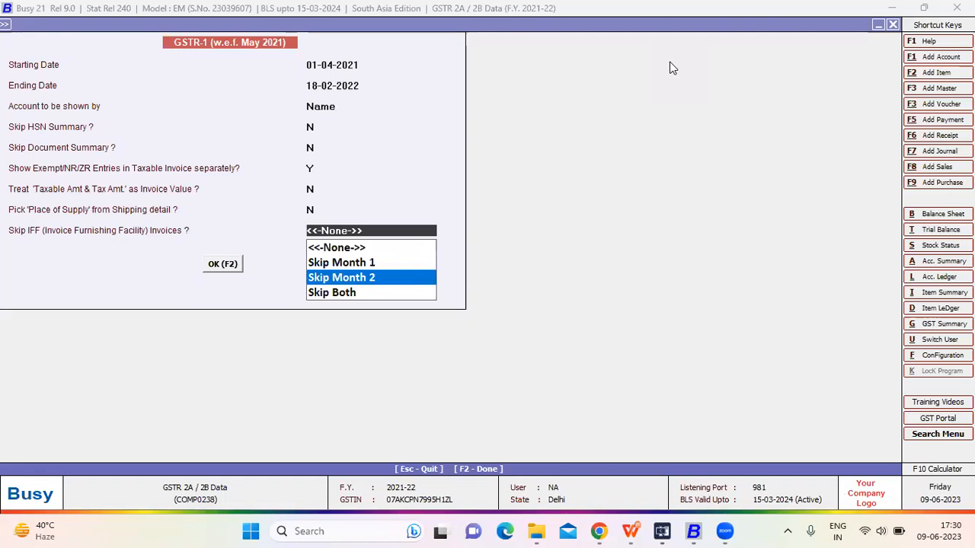
key(Up)
key(Up)
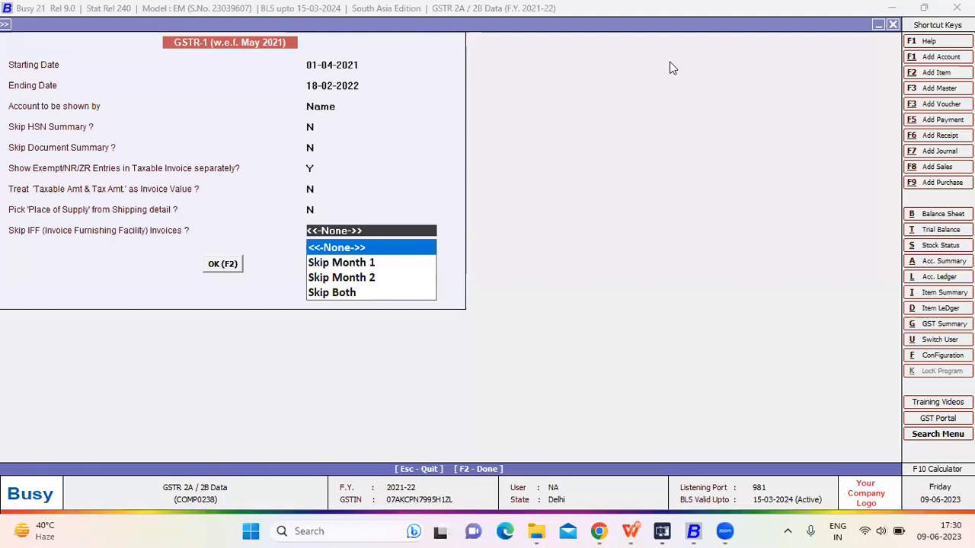
key(Return)
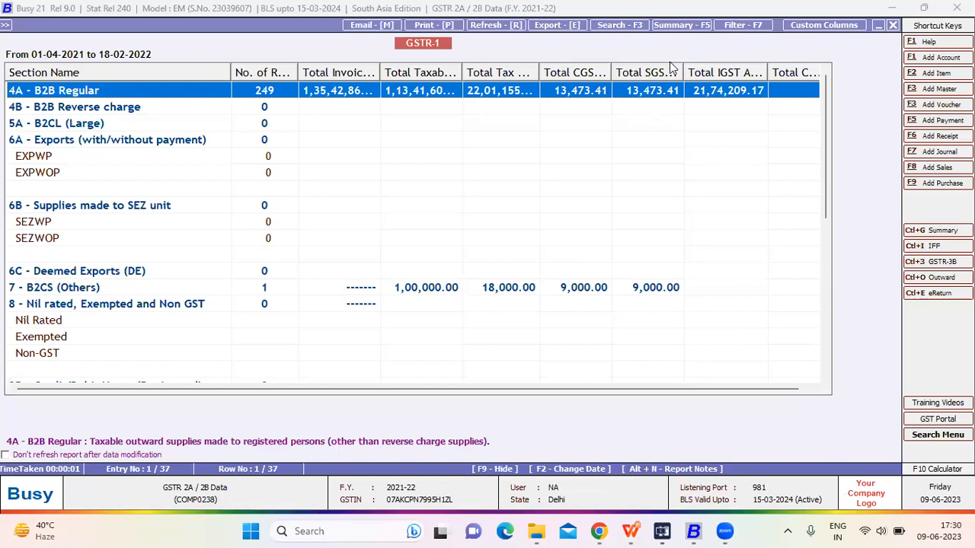
- Go through the GSTR-1 sections from 4A - B2B Regular to 8 - Nil rated, Exempted and Non GST
key(Down)
key(Down)
key(Down)
key(Down)
key(Down)
key(Down)
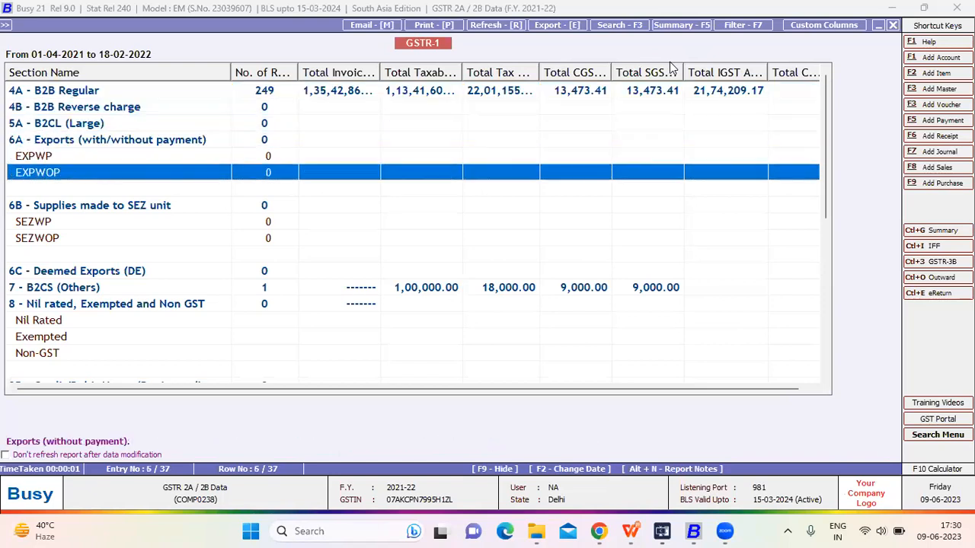
key(Down)
key(Down)
key(Down)
key(Down)
key(Down)
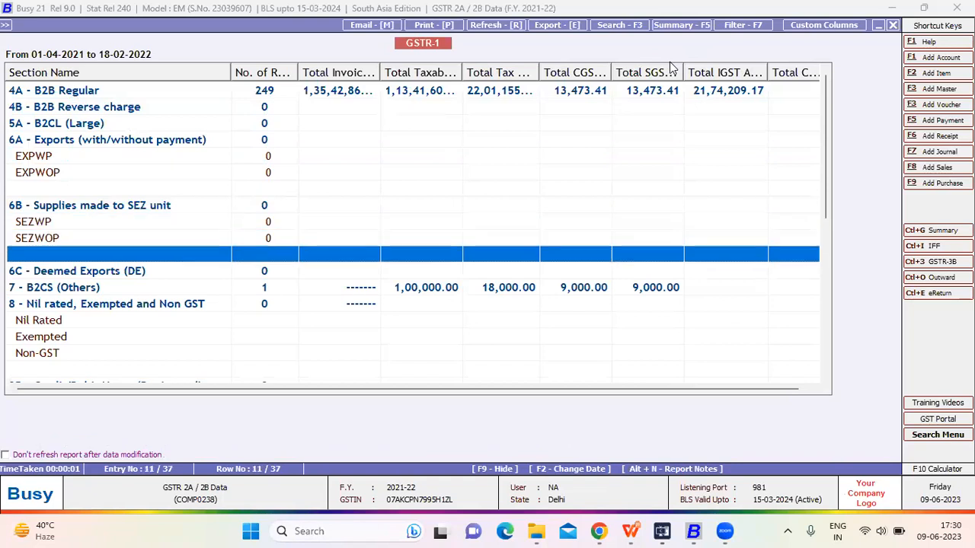
key(Down)
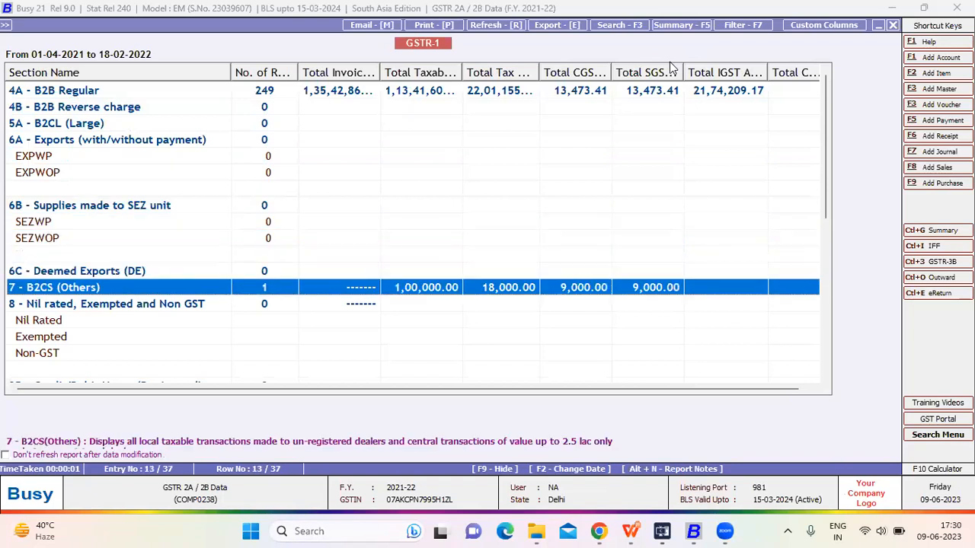
key(Down)
key(Down)
key(Down)
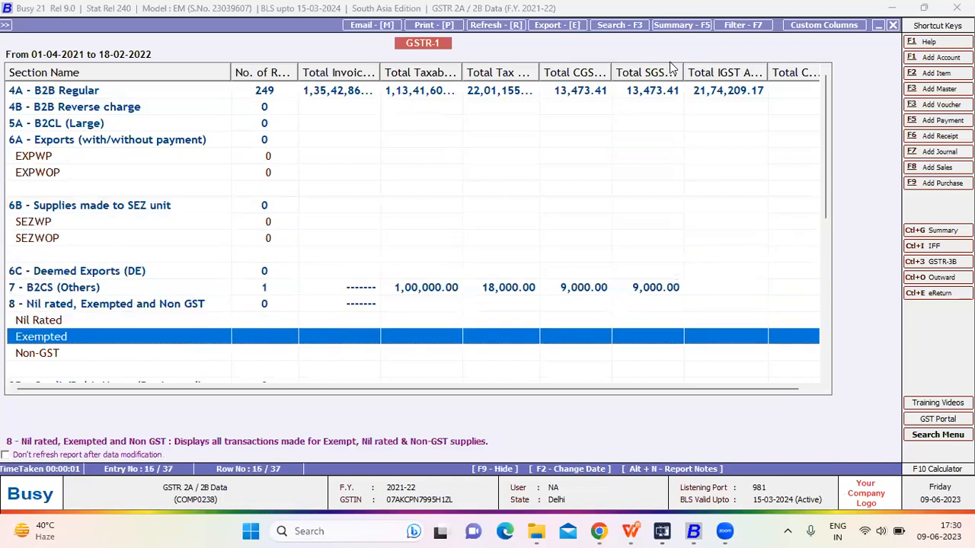
- Go through the GSTR-1 sections from 9B - Credit/Debit Notes and the advances to 12 - HSN-wise Summary and 13 - Documents issued
key(Down)
key(Down)
key(Down)
key(Down)
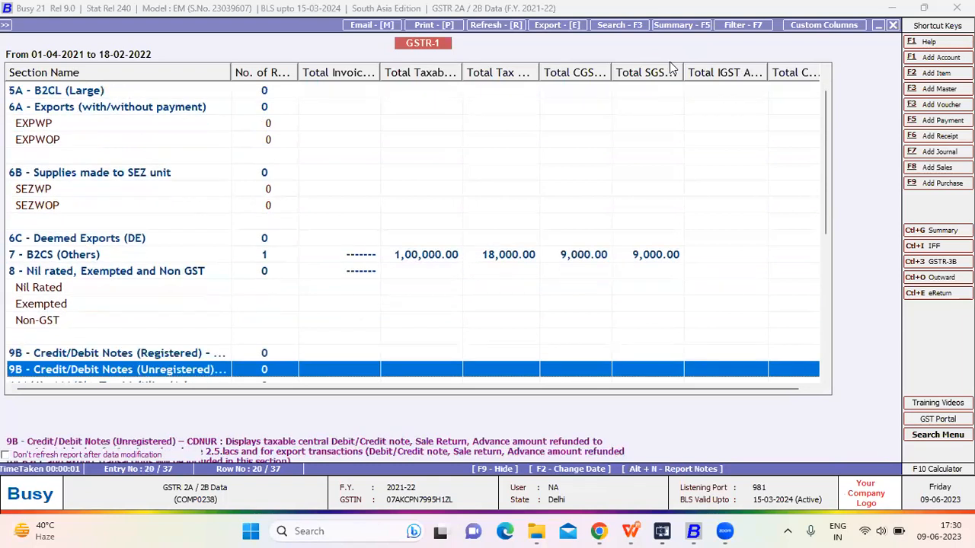
key(Up)
key(Down)
key(Down)
key(Down)
key(Up)
key(Down)
key(Down)
key(Up)
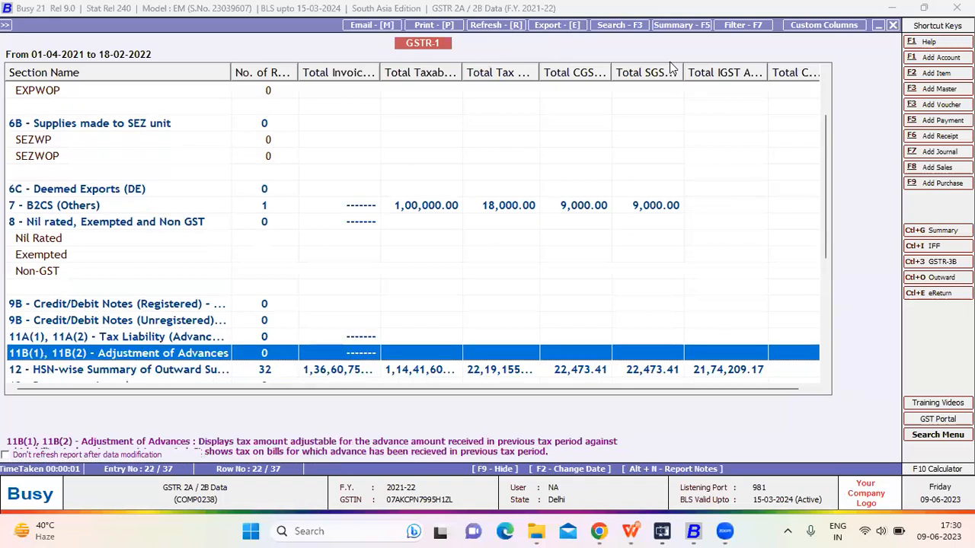
key(Down)
key(Down)
key(Down)
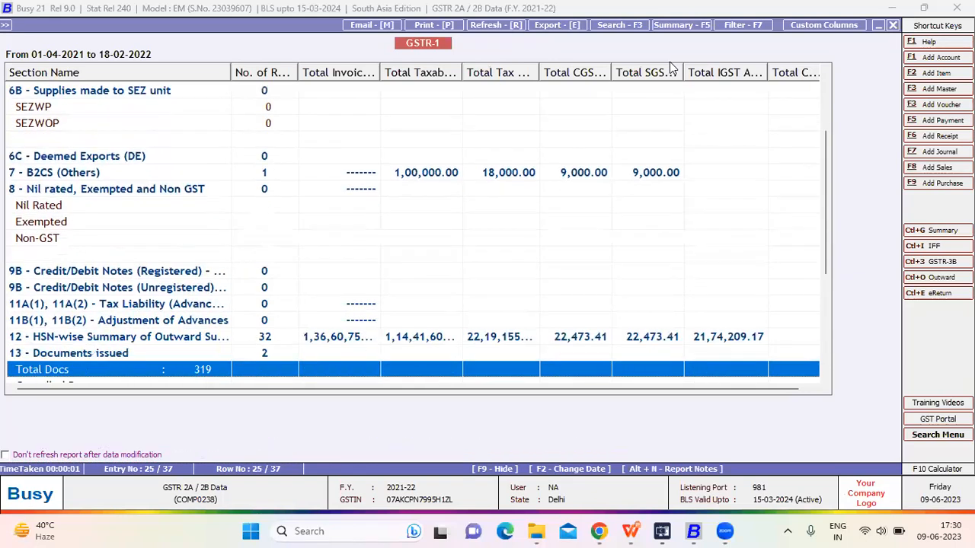
key(Up)
key(Up)
key(Down)
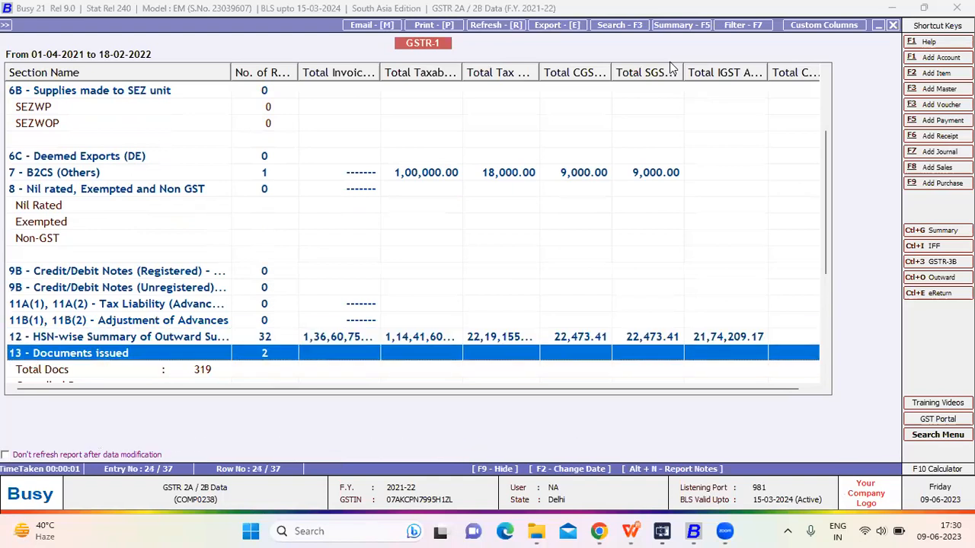
- Review the issued-document rows and the Total Tax Liability breakdown of GSTR-1, return to 4A - B2B Regular, and quit the report
key(Down)
key(Down)
key(Down)
key(Down)
key(Down)
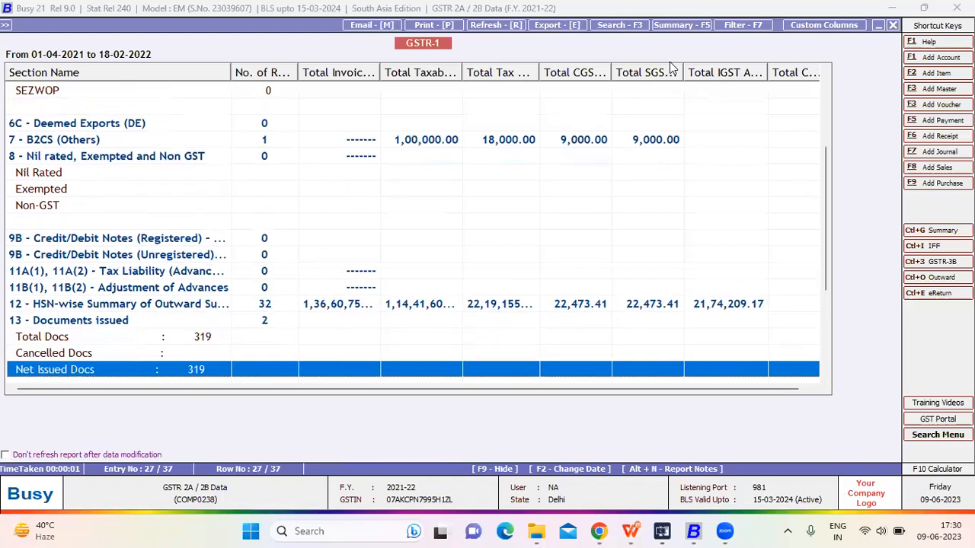
key(Down)
key(Down)
key(Down)
key(Down)
key(Down)
key(Down)
key(Down)
key(Down)
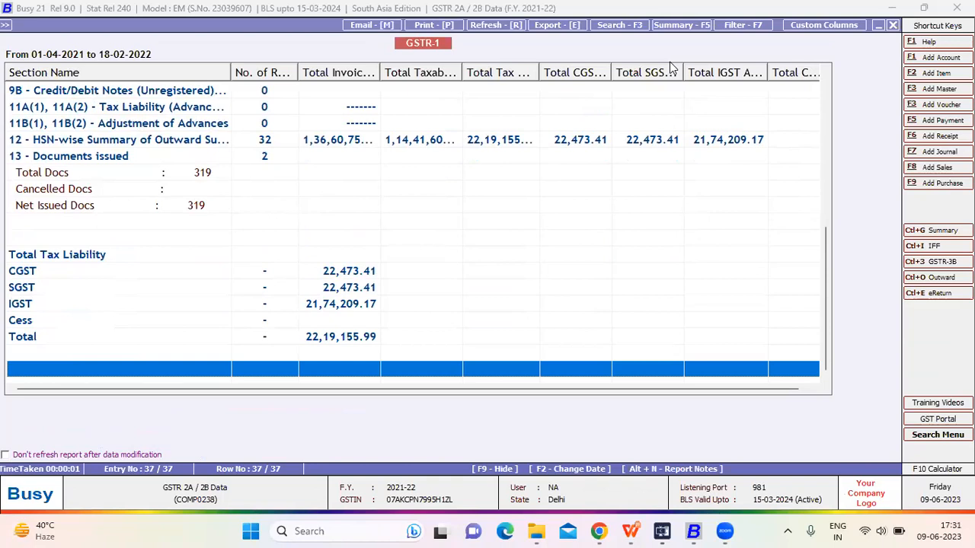
key(Up)
key(Up)
key(Up)
key(Up)
key(Up)
key(Up)
key(Up)
key(Up)
key(Up)
key(Up)
key(Up)
key(Up)
key(Up)
key(Up)
key(Up)
key(Up)
key(Up)
key(Up)
key(Up)
key(Up)
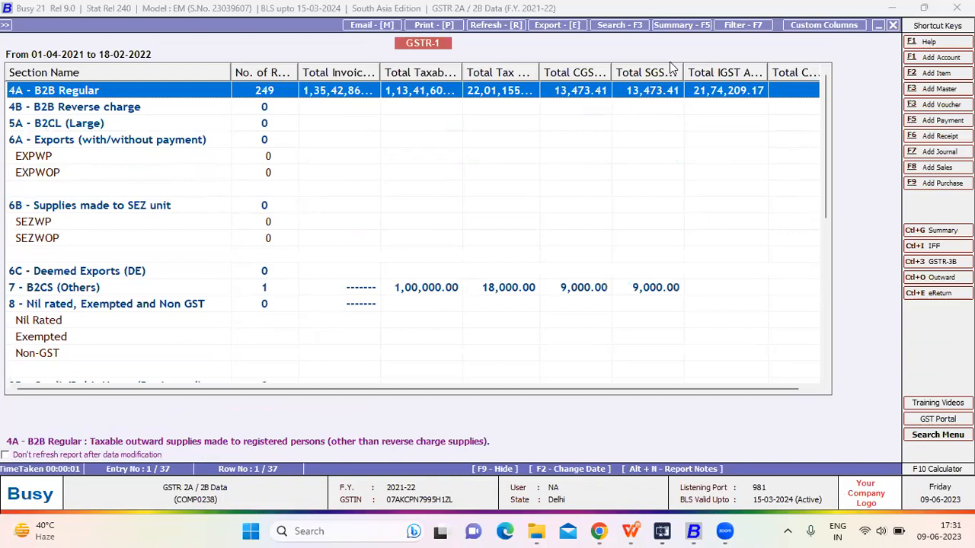
key(Escape)
- Generate GSTR-2 for 01-04-2021 to 18-02-2022 with V, Name, HSN summary skip N, RCM daily limit Y, RCM not applicable N and separate Exempt/NR/ZR entries Y
key(Down)
key(Down)
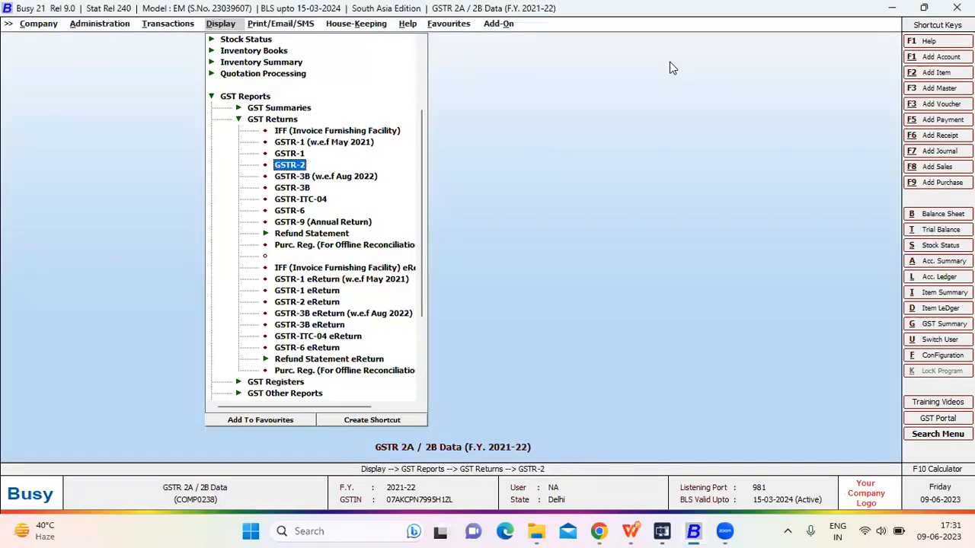
key(Return)
key(Return)
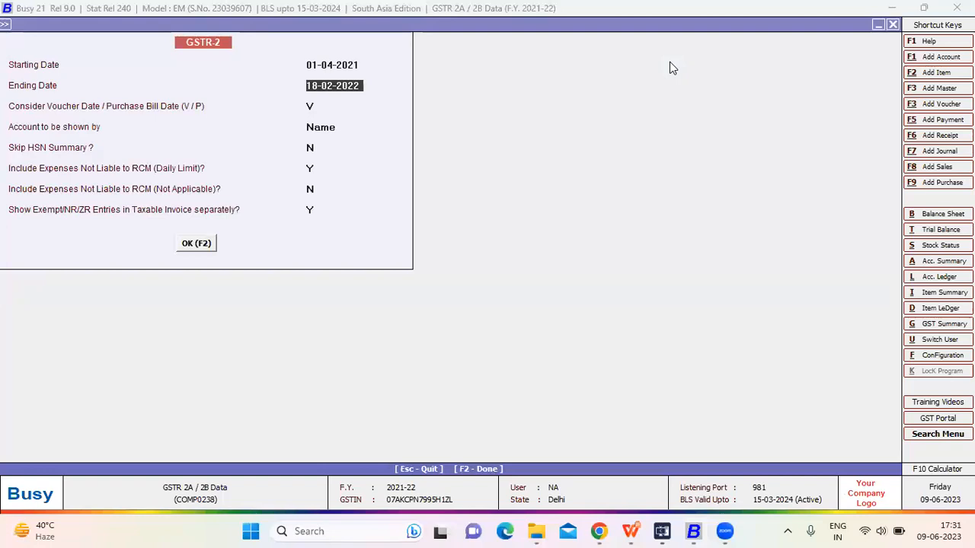
key(Return)
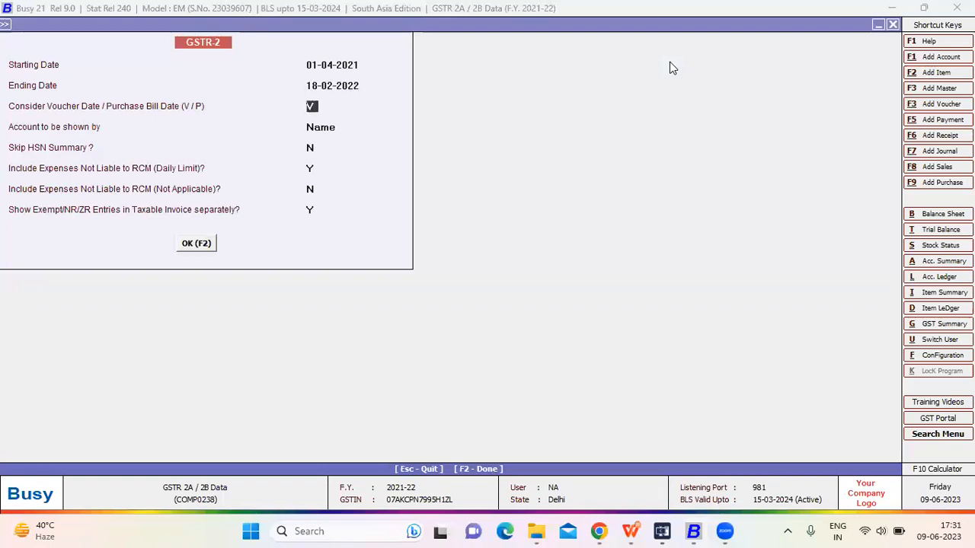
key(Return)
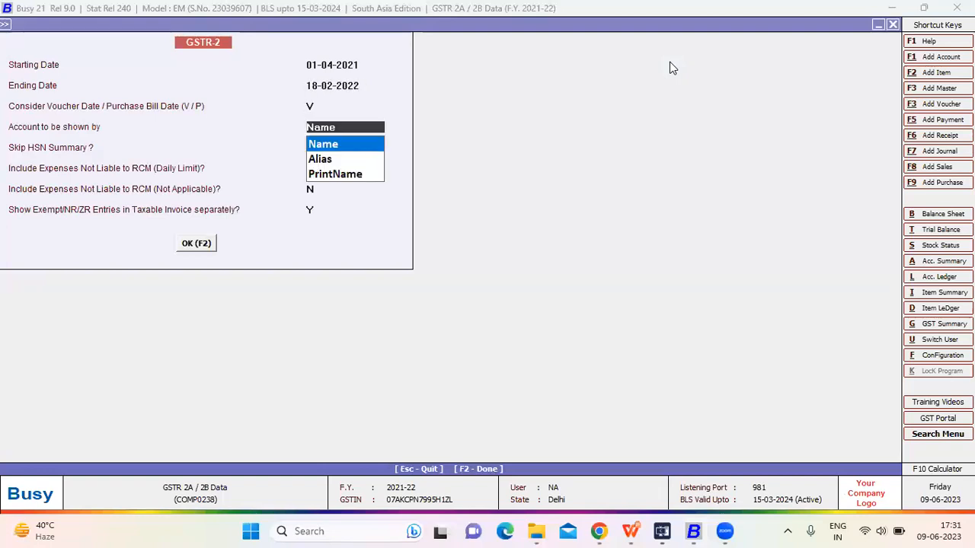
key(Return)
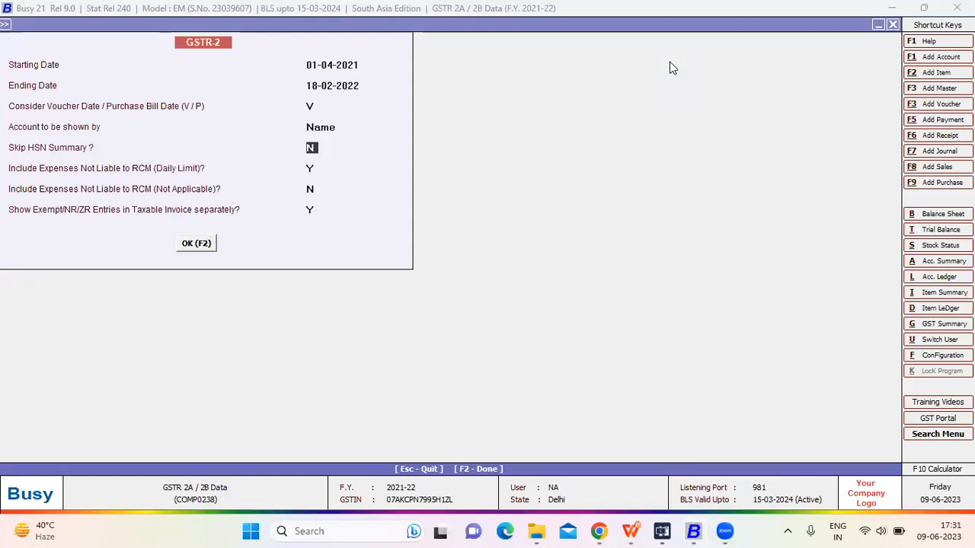
key(Return)
key(Return)
key(Return)
key(Return)
key(Return)
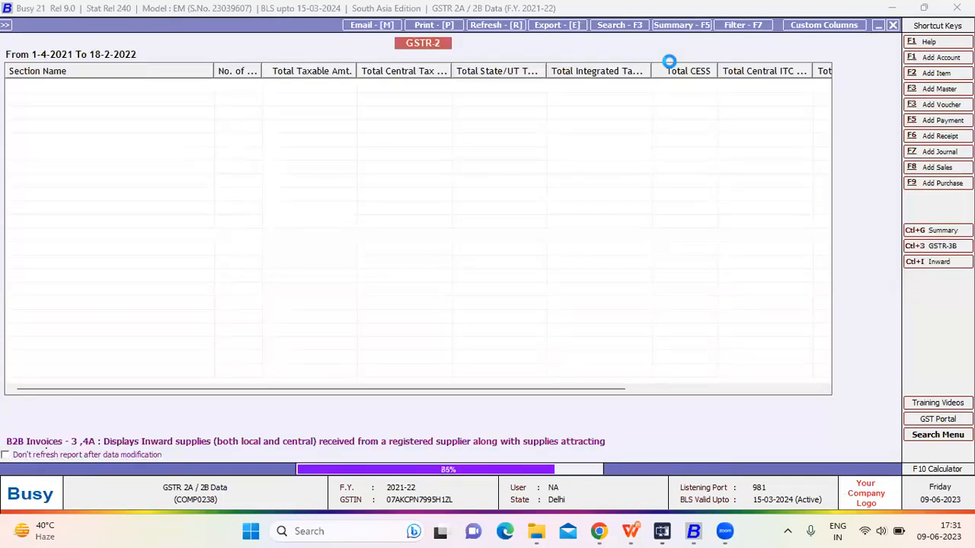
- Go through the GSTR-2 sections one by one from B2B Invoices - 3, 4A to HSN Summary of Inward Supplies - 13
key(Down)
key(Down)
key(Down)
key(Down)
key(Down)
key(Up)
key(Up)
key(Up)
key(Up)
key(Up)
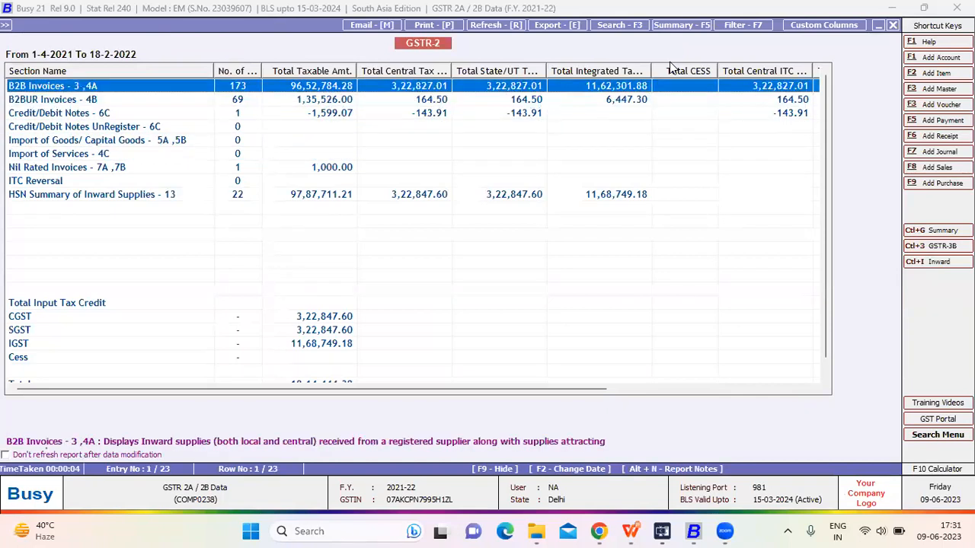
key(Down)
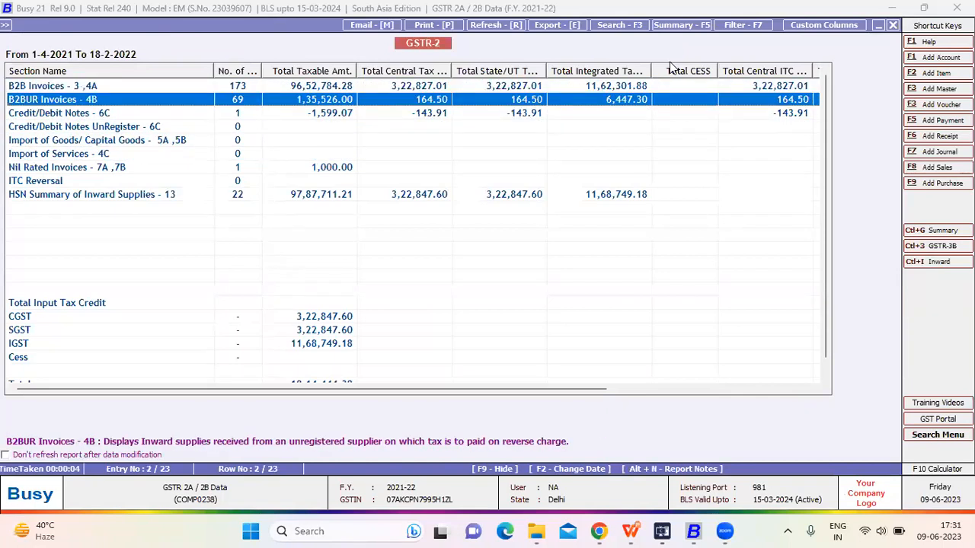
key(Down)
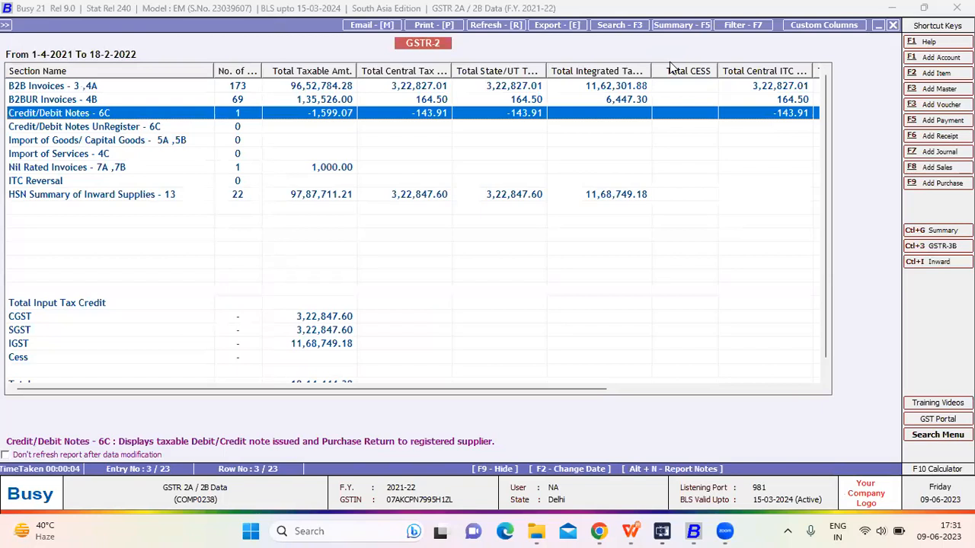
key(Down)
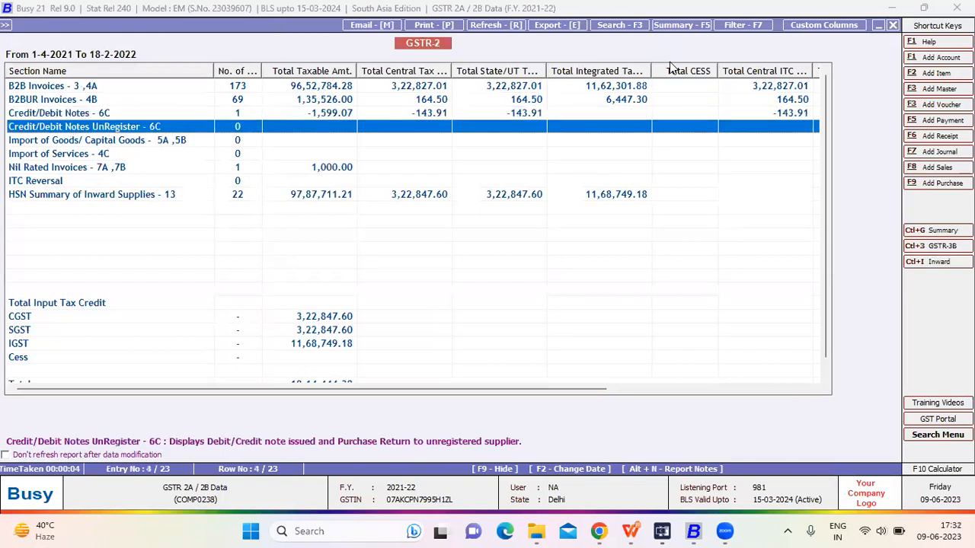
key(Down)
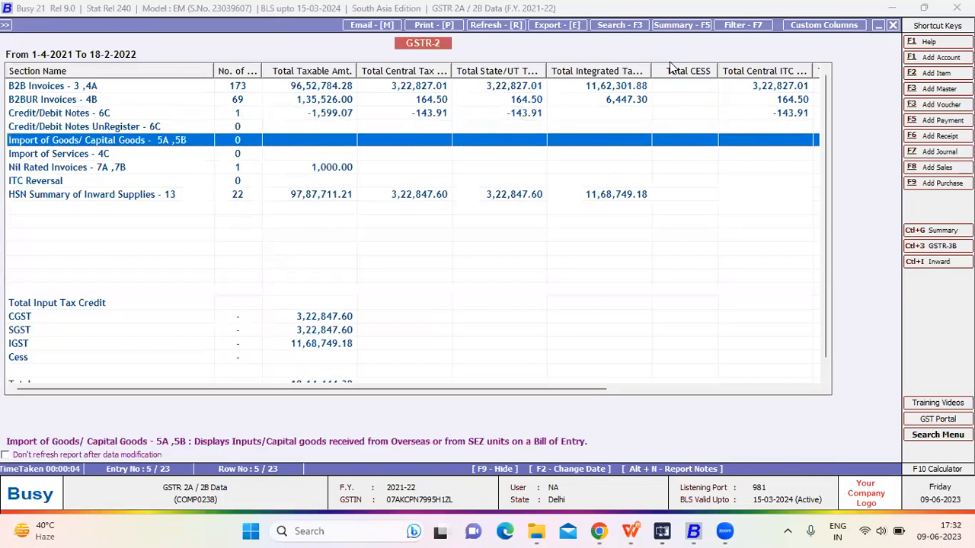
key(Down)
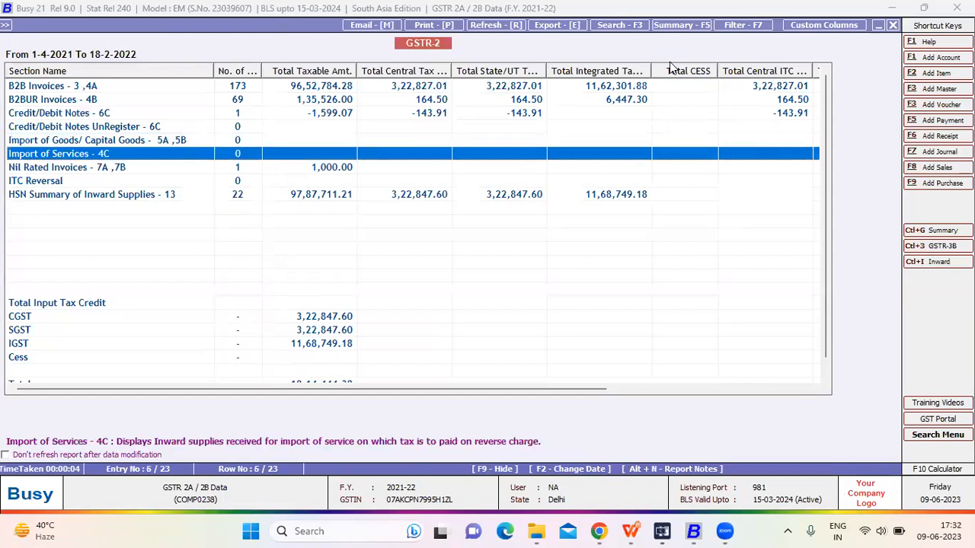
key(Down)
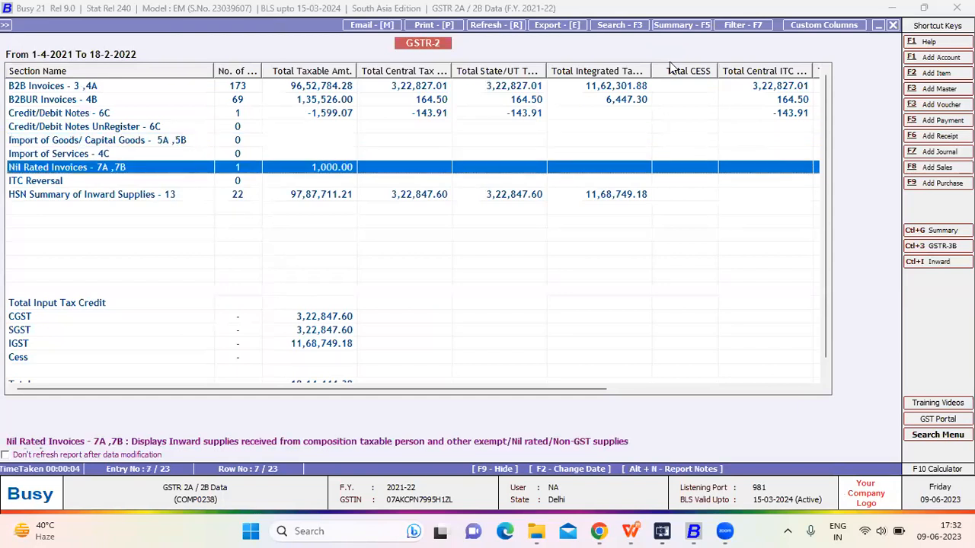
key(Down)
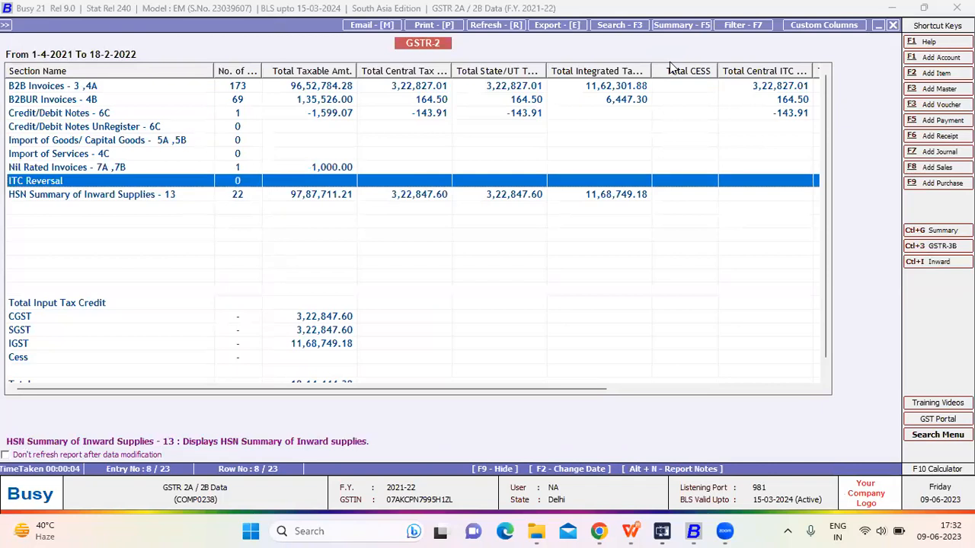
key(Down)
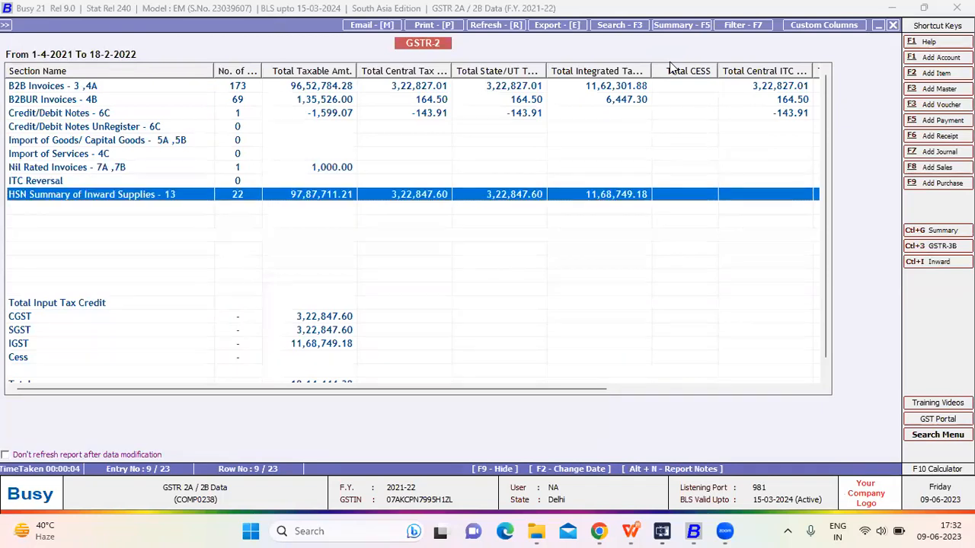
- Review the Total Input Tax Credit rows of GSTR-2 from CGST to the overall total, and quit the report
key(Down)
key(Down)
key(Down)
key(Down)
key(Down)
key(Down)
key(Down)
key(Down)
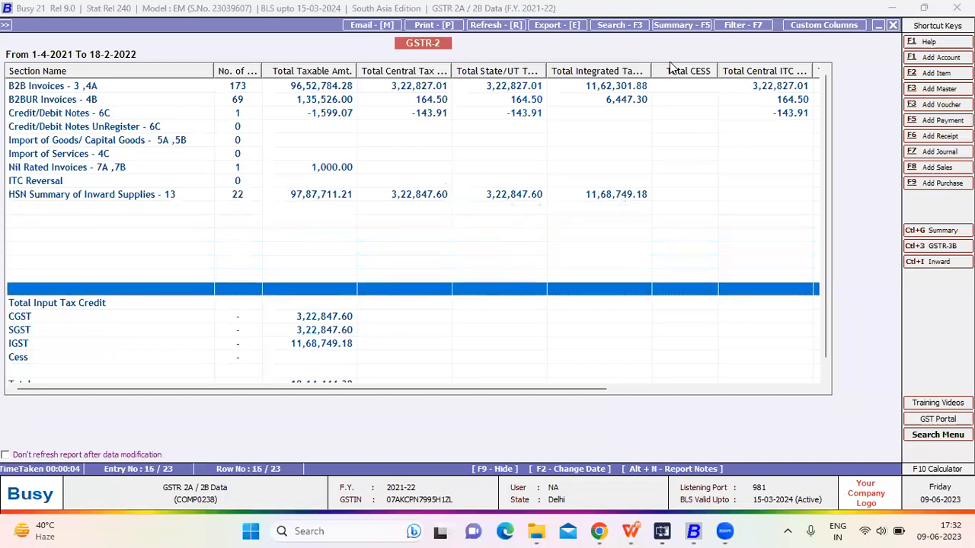
key(Down)
key(Down)
key(Down)
key(Down)
key(Down)
key(Down)
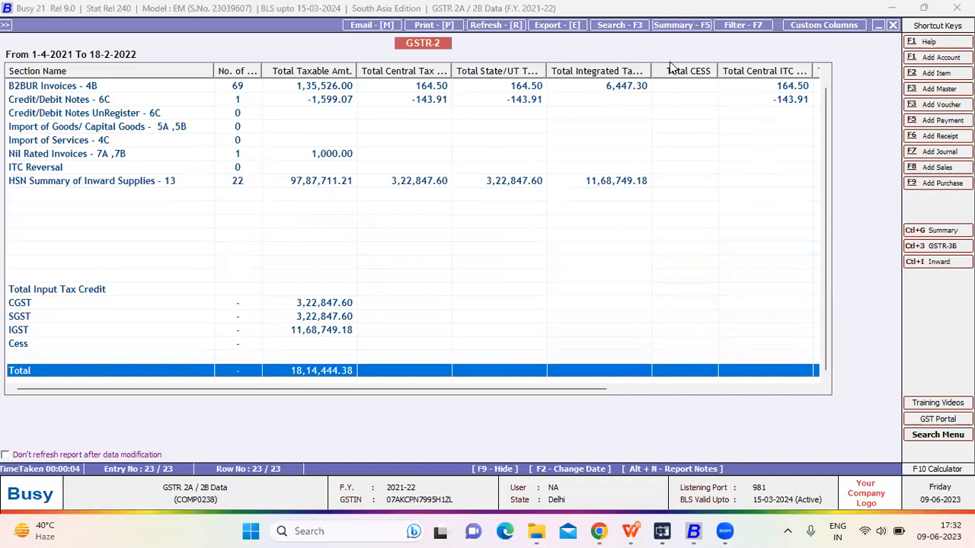
key(Escape)
key(Escape)
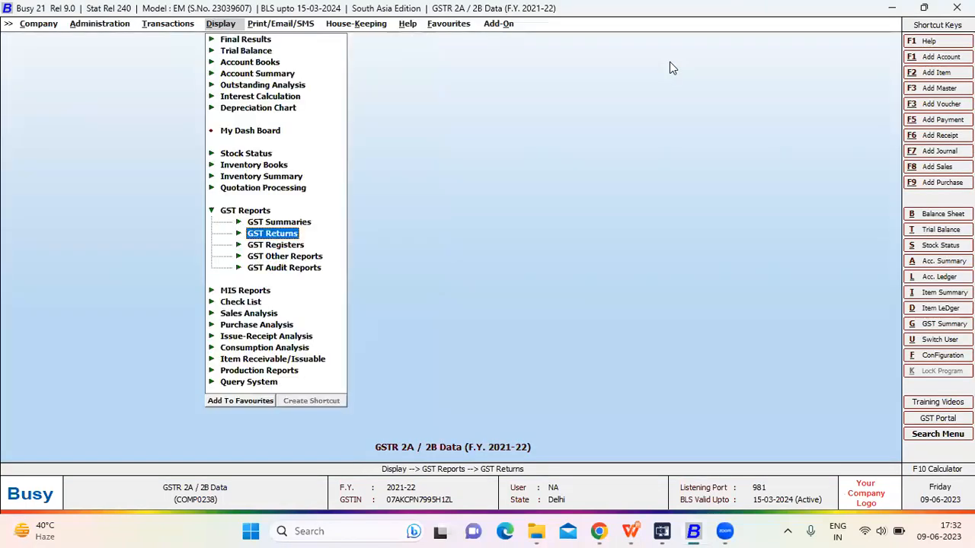
- Open GSTR-3B (w.e.f Aug 2022) and accept 01-04-2021 to 18-02-2022, V, RCM daily limit Y, RCM not applicable N and separate Exempt/NR/ZR entries Y
key(Down)
key(Down)
key(Down)
key(Down)
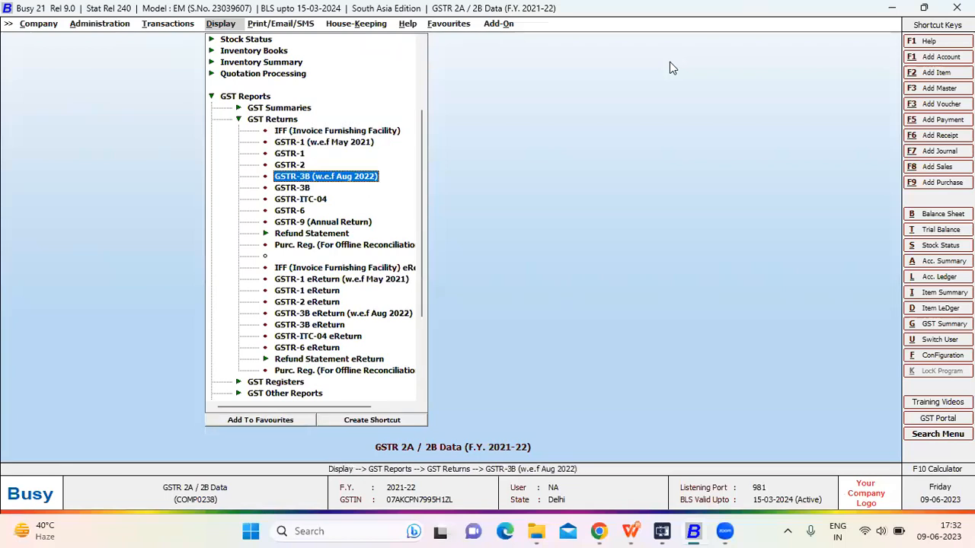
key(Return)
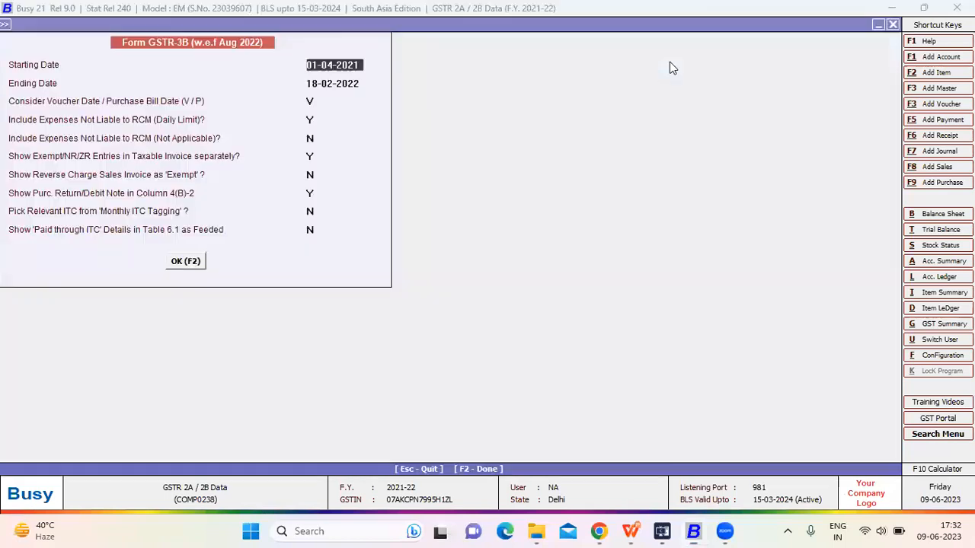
key(Return)
key(Return)
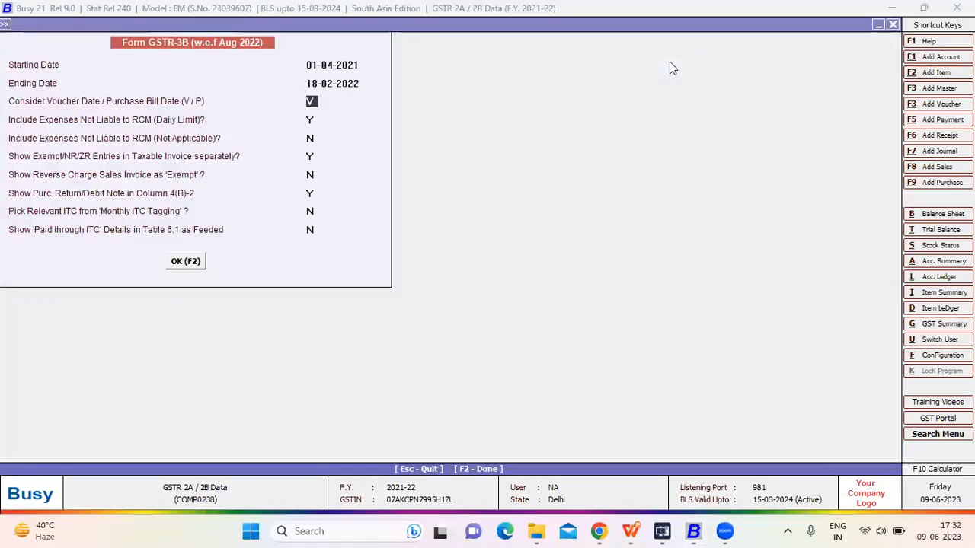
key(Return)
key(Return)
key(Return)
key(Return)
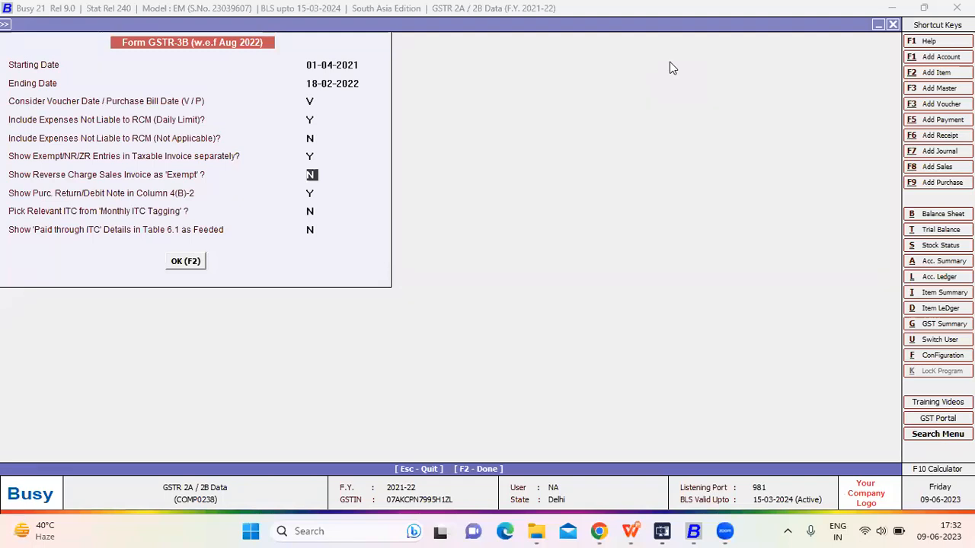
- Keep reverse charge sales as exempt N, Purc. Return/Debit Note in 4(B)-2 Y, both ITC options N, and generate the GSTR-3B report
key(Return)
key(Return)
key(Return)
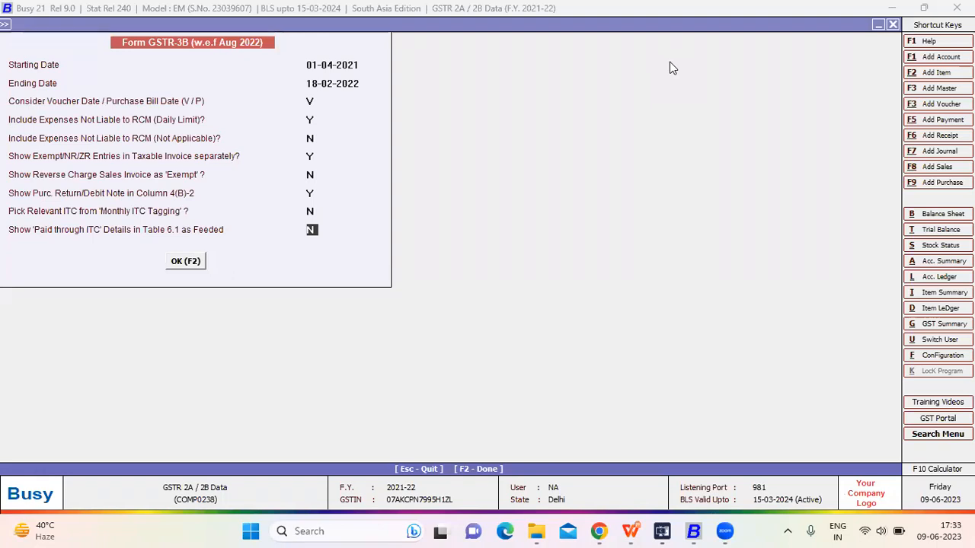
key(Return)
key(Return)
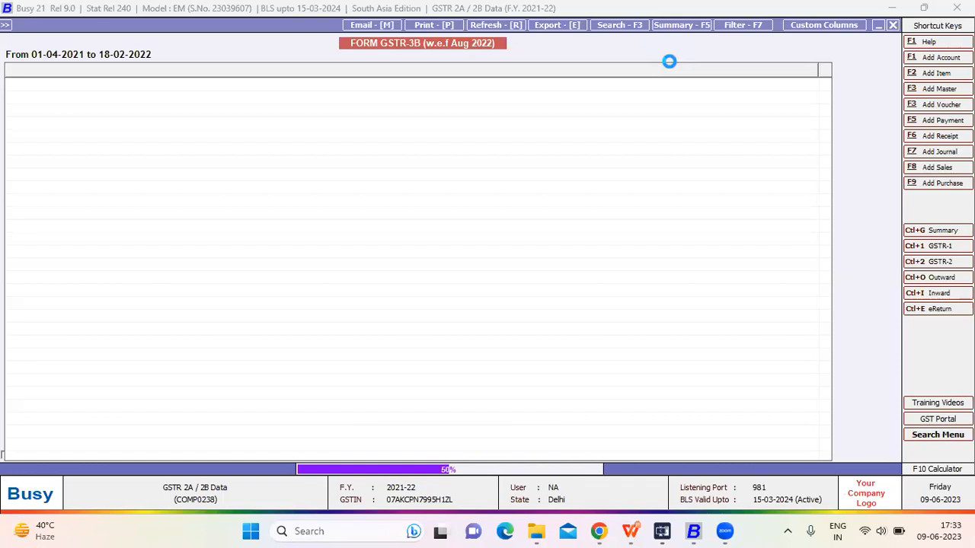
- Go through GSTR-3B section 3.1 on outward and reverse charge inward supplies, down to the E-Commerce rows of section 3.1.1
key(Down)
key(Down)
key(Down)
key(Down)
key(Down)
key(Down)
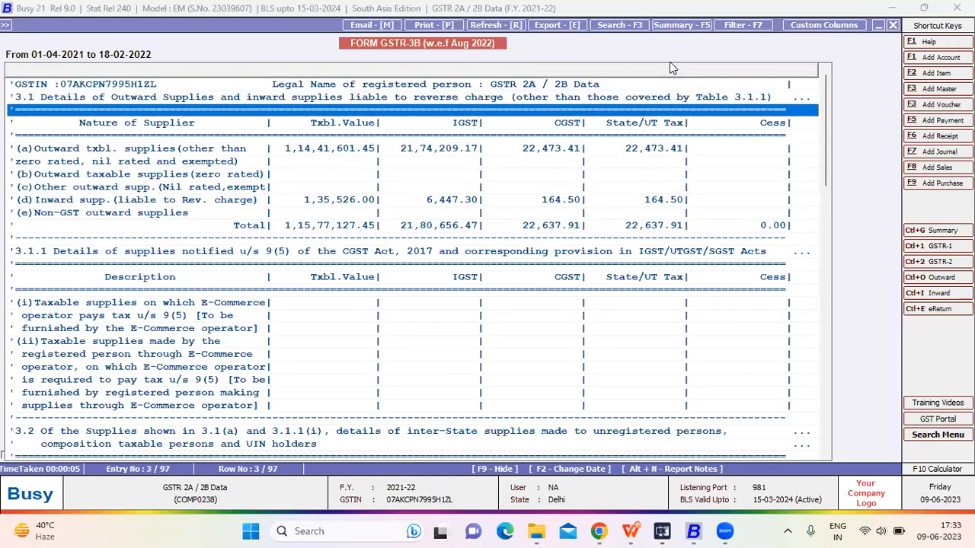
key(Down)
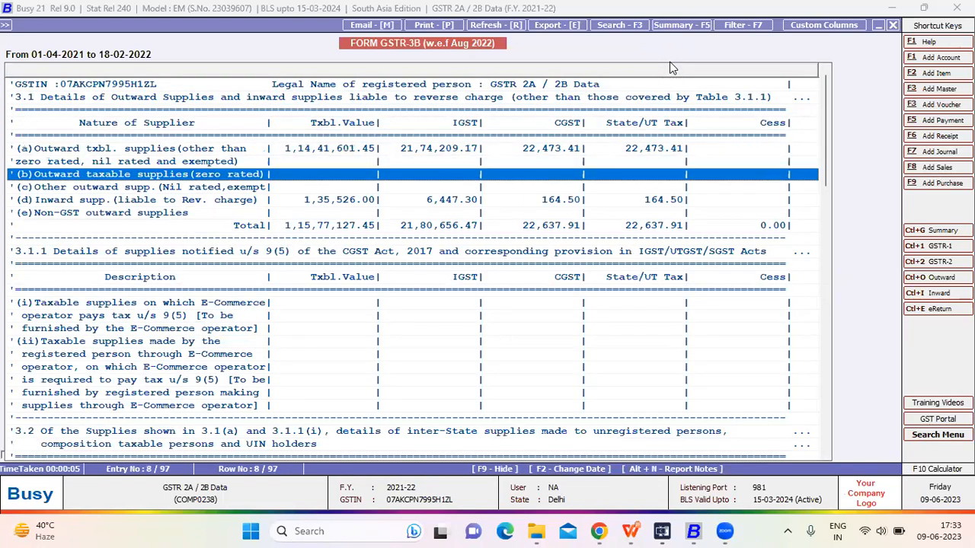
key(Up)
key(Up)
key(Down)
key(Down)
key(Down)
key(Down)
key(Down)
key(Down)
key(Down)
key(Down)
key(Down)
key(Down)
key(Down)
key(Down)
key(Down)
key(Down)
key(Down)
key(Down)
key(Down)
key(Down)
key(Down)
key(Down)
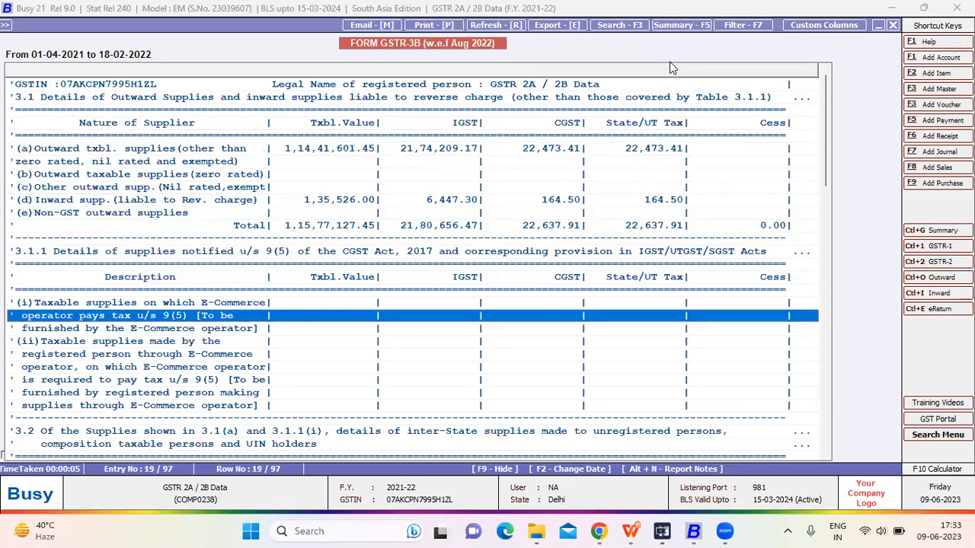
- Return to the start of section 3.1 and examine the (a) Outward taxable supplies row
key(Up)
key(Up)
key(Up)
key(Up)
key(Up)
key(Up)
key(Up)
key(Up)
key(Up)
key(Up)
key(Up)
key(Up)
key(Up)
key(Up)
key(Up)
key(Up)
key(Up)
key(Up)
key(Up)
key(Up)
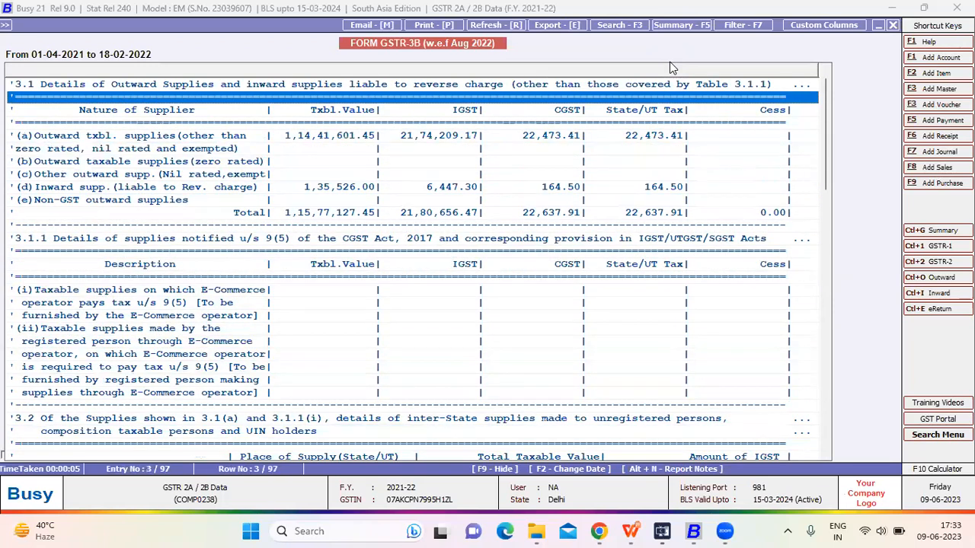
key(Down)
key(Down)
key(Down)
key(Down)
key(Down)
key(Down)
key(Down)
key(Down)
key(Down)
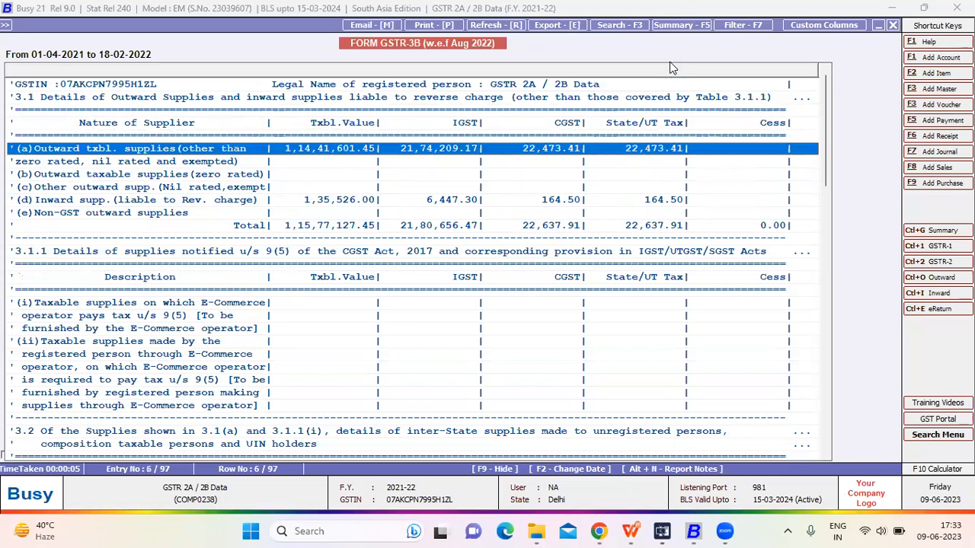
- Review the remaining section 3.1 rows through the total and the section 3.1.1 supplies notified u/s 9(5)
key(Down)
key(Down)
key(Down)
key(Down)
key(Down)
key(Down)
key(Down)
key(Down)
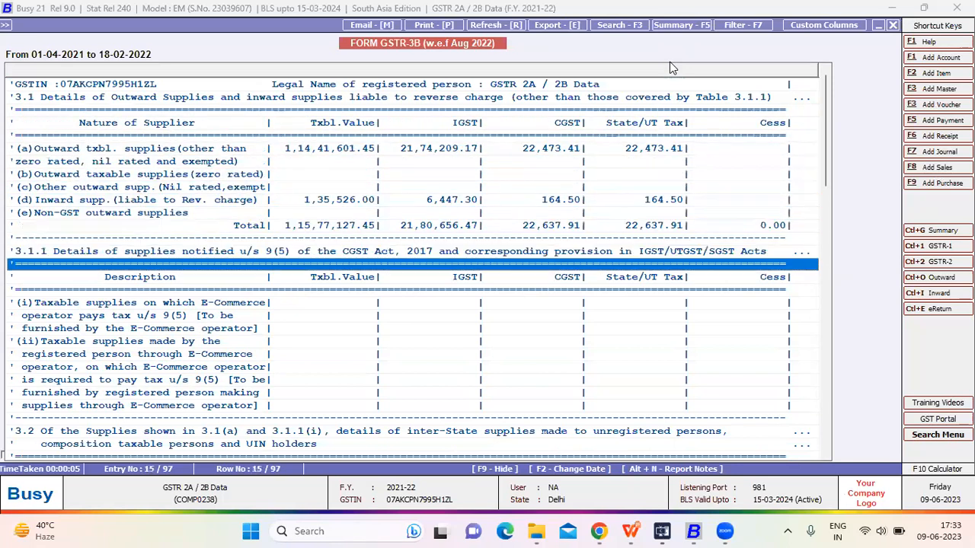
key(Down)
key(Down)
key(Down)
key(Down)
key(Down)
key(Down)
key(Down)
key(Down)
key(Down)
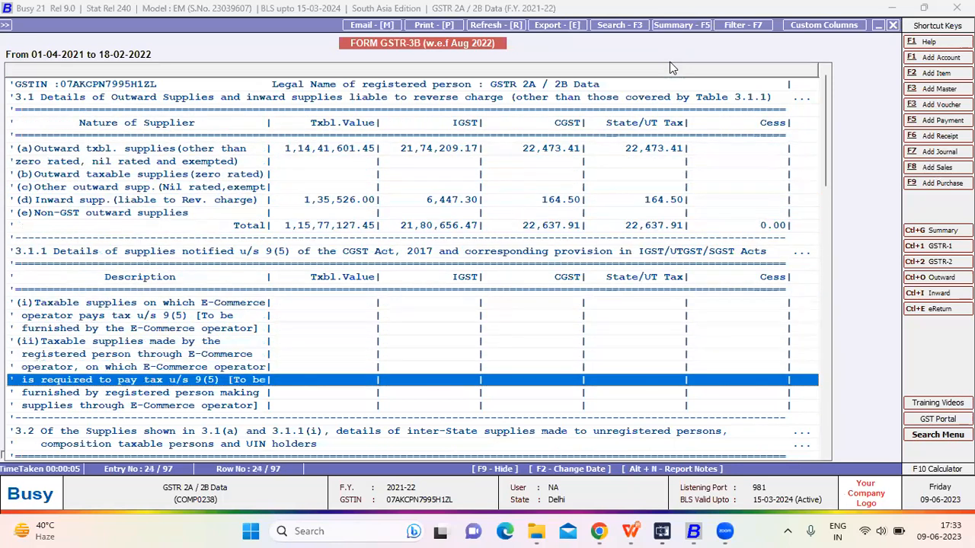
- Examine section 3.2 on inter-State supplies to unregistered persons, composition dealers and UIN holders
key(Down)
key(Down)
key(Down)
key(Down)
key(Down)
key(Down)
key(Down)
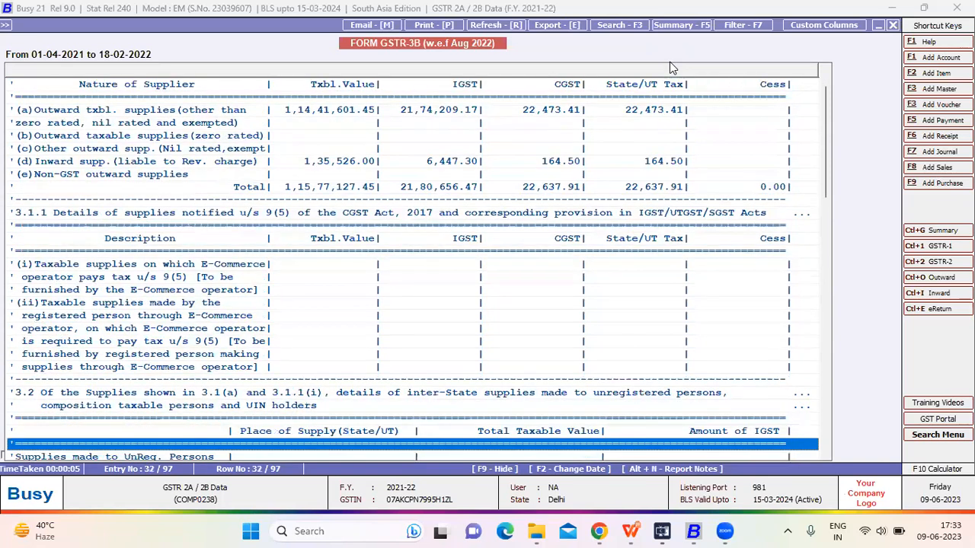
key(Down)
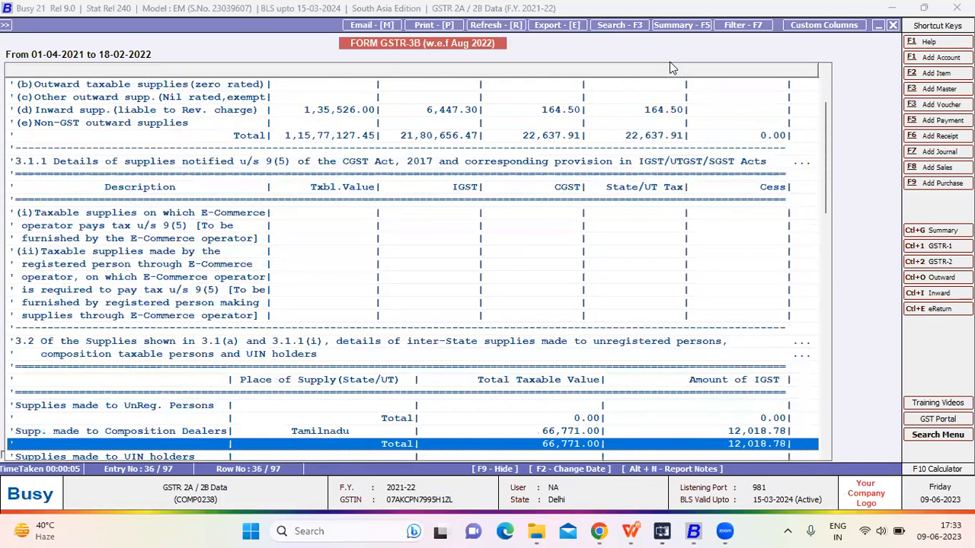
key(Down)
key(Down)
key(Down)
key(Down)
key(Down)
key(Down)
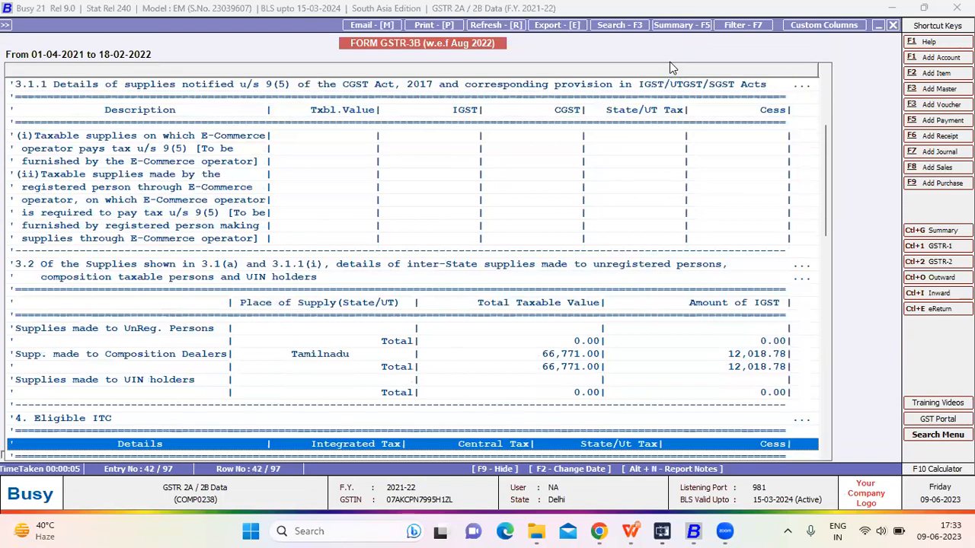
- Review section 4 Eligible ITC, from ITC Available to Other Details, and reach section 5 on exempt, nil-rated and non-GST inward supplies
key(Down)
key(Down)
key(Down)
key(Down)
key(Down)
key(Down)
key(Down)
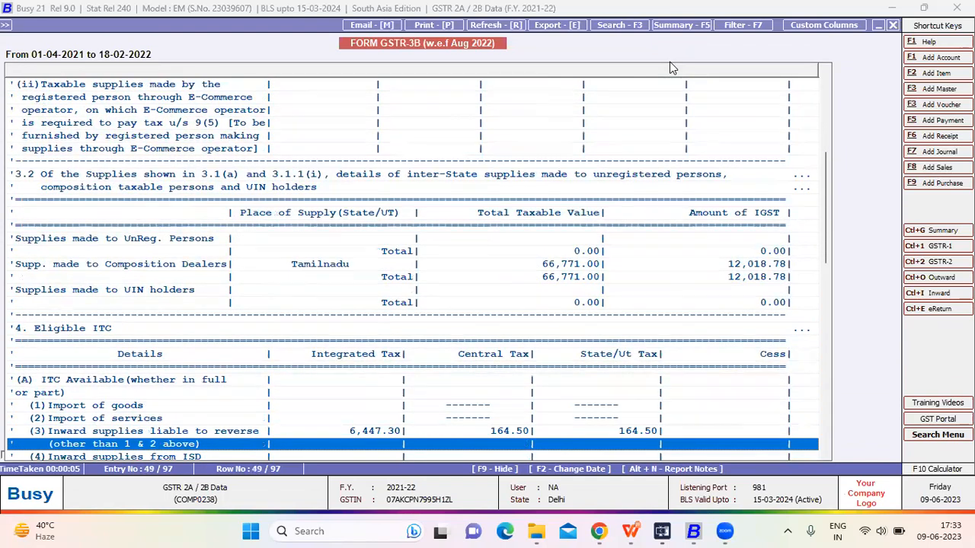
key(Down)
key(Down)
key(Down)
key(Down)
key(Down)
key(Down)
key(Down)
key(Down)
key(Down)
key(Down)
key(Down)
key(Down)
key(Down)
key(Down)
key(Down)
key(Down)
key(Down)
key(Down)
key(Down)
key(Down)
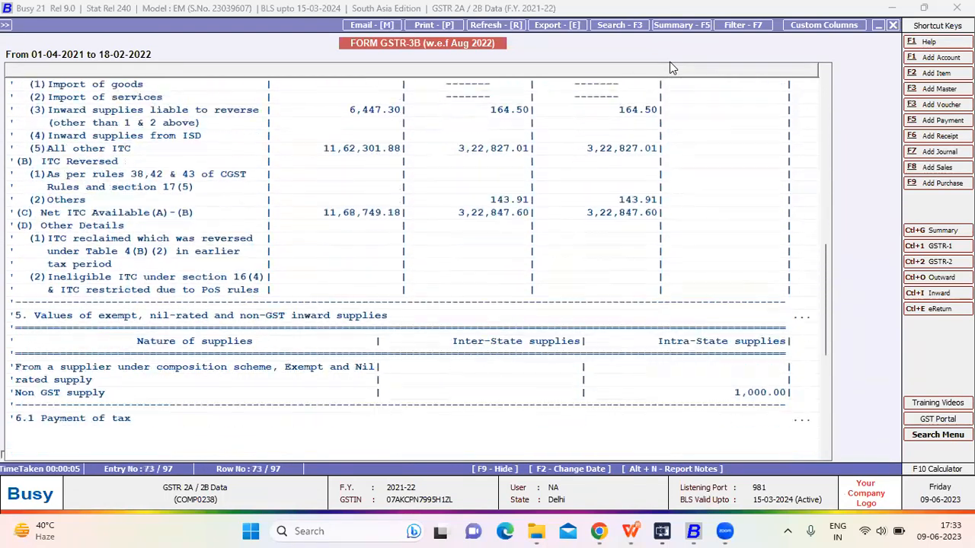
- Review sections 5, 6.1 Payment of tax and 6.2 TDS/TCS Credit to the report's end, and quit GSTR-3B
key(Down)
key(Down)
key(Down)
key(Down)
key(Down)
key(Down)
key(Down)
key(Down)
key(Down)
key(Down)
key(Down)
key(Down)
key(Down)
key(Down)
key(Down)
key(Down)
key(Down)
key(Down)
key(Down)
key(Down)
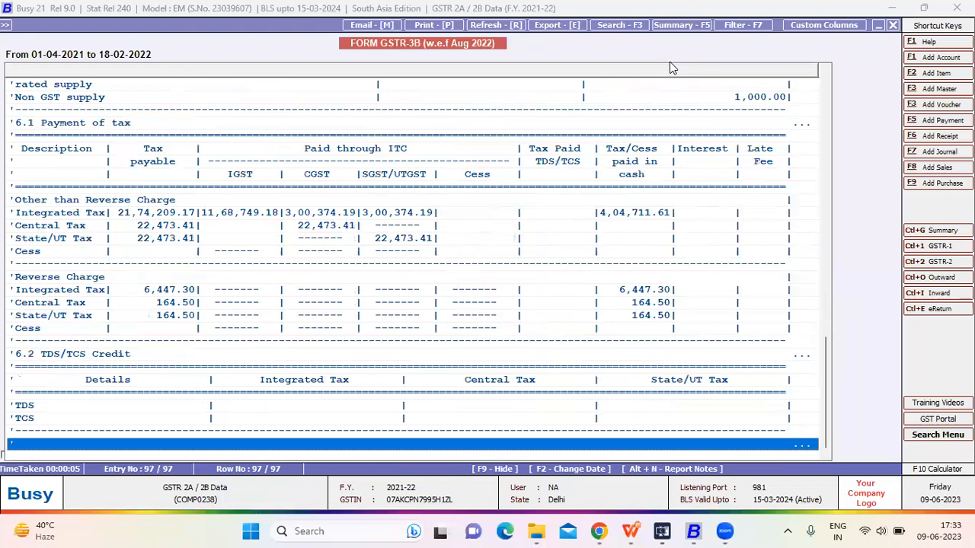
key(Escape)
key(Escape)
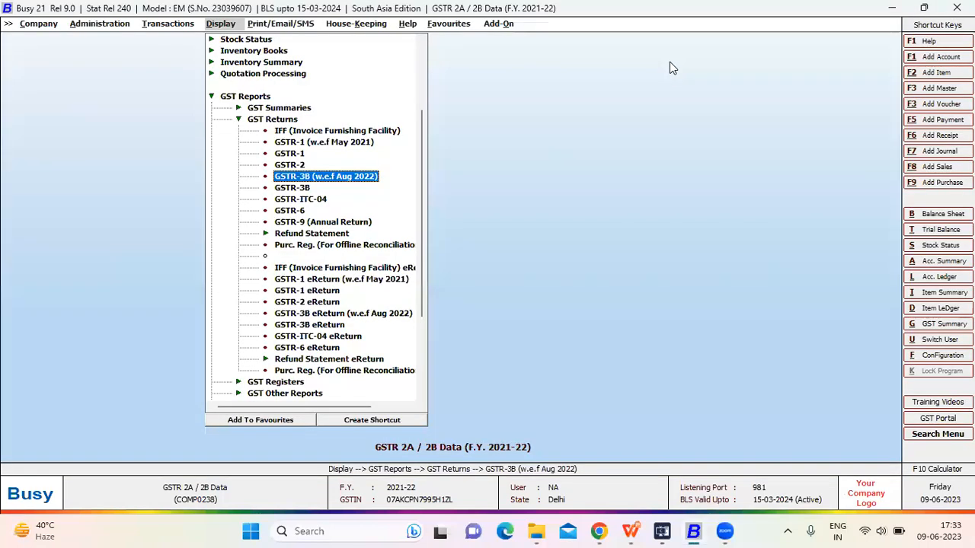
- View the output format choices for GSTR-1 eReturn (w.e.f May 2021) and dismiss them
key(Escape)
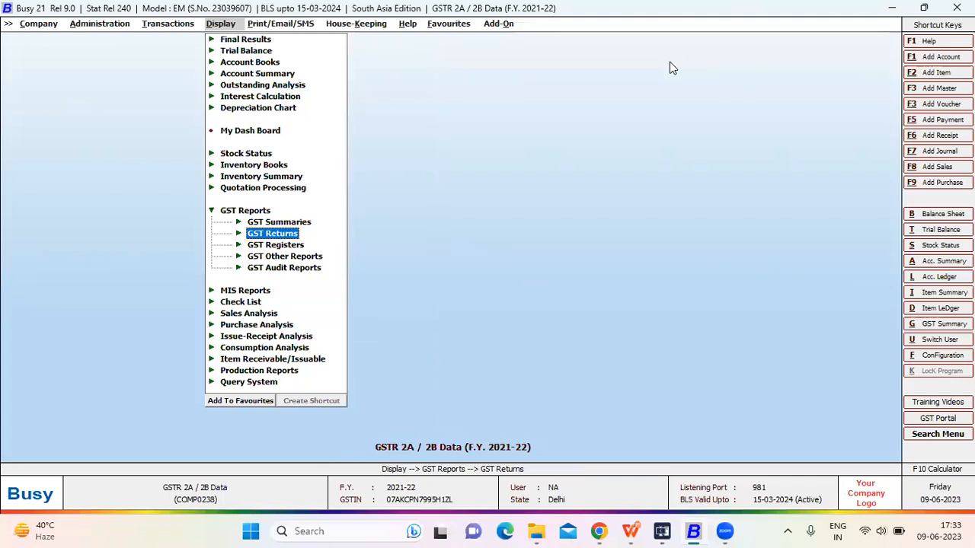
key(Return)
key(Down)
key(Down)
key(Down)
key(Down)
key(Down)
key(Down)
key(Down)
key(Down)
key(Down)
key(Down)
key(Down)
key(Down)
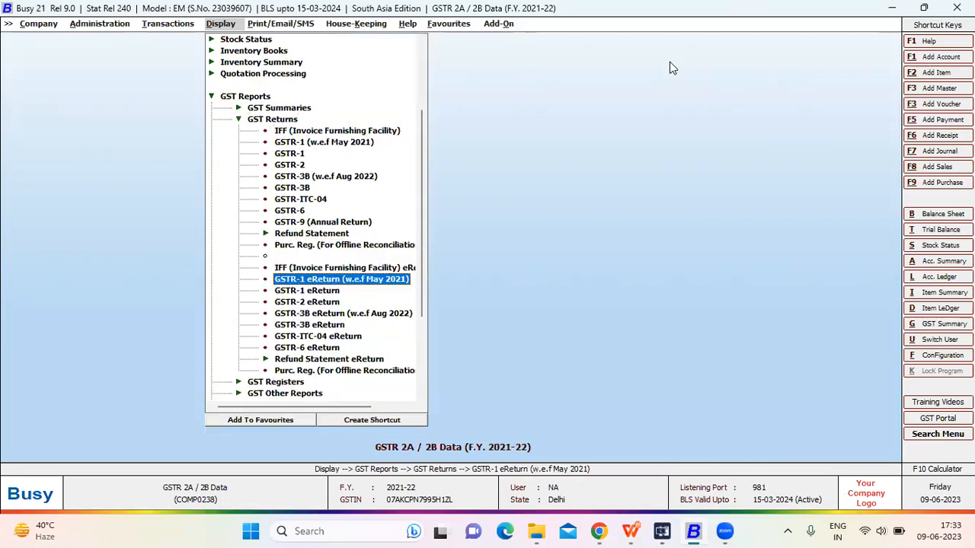
key(Return)
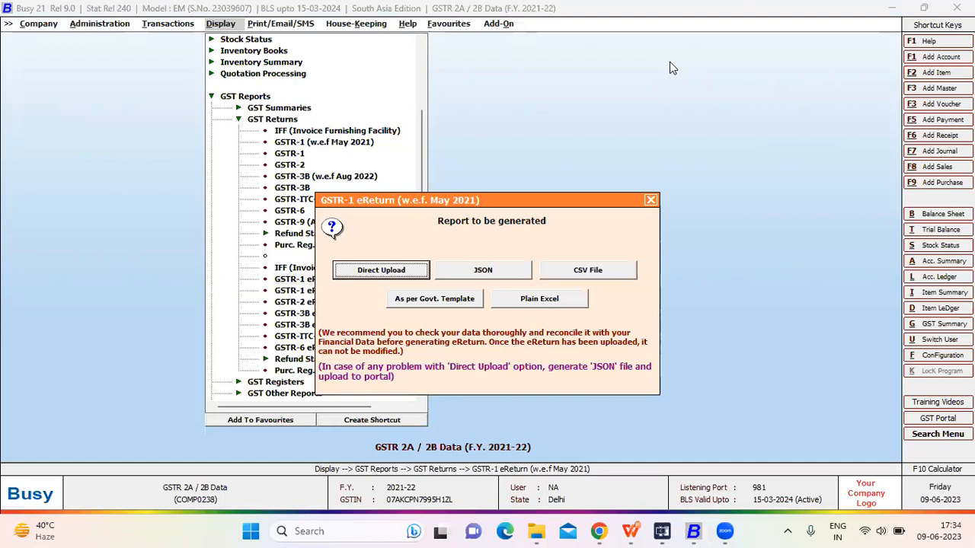
key(Escape)
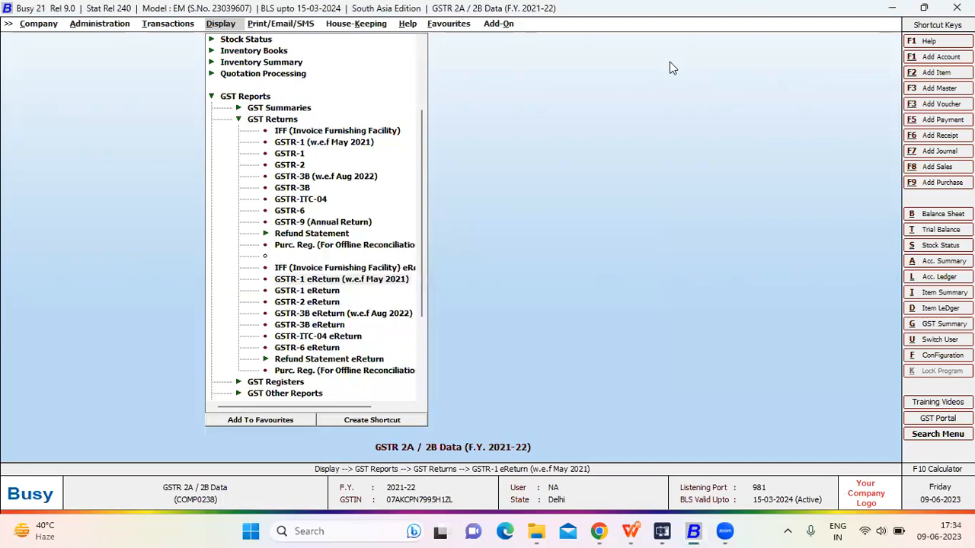
- Start the direct upload of GSTR-1 eReturn (w.e.f May 2021) for 01-04-2021 to 18-02-2022, accepting the default options with no IFF invoices skipped
key(Return)
key(Return)
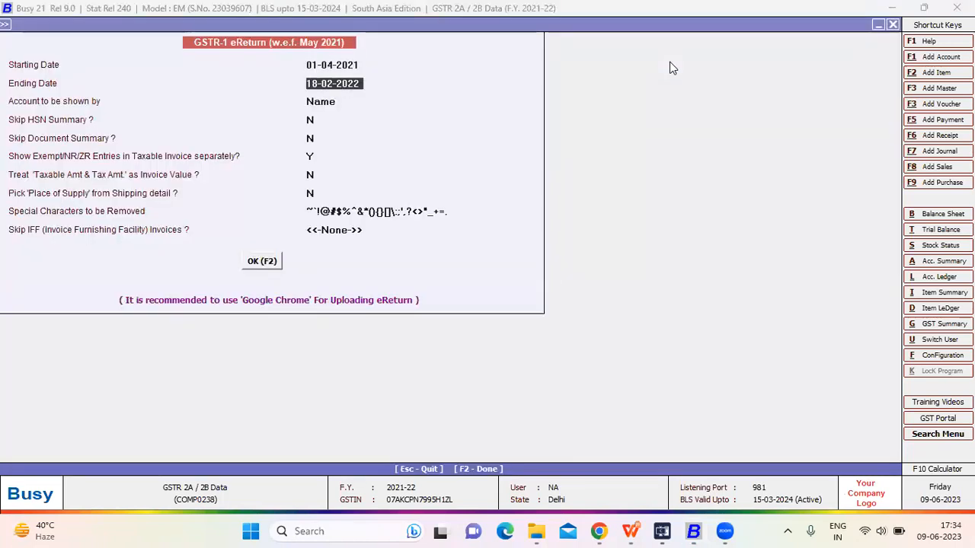
key(Return)
key(Return)
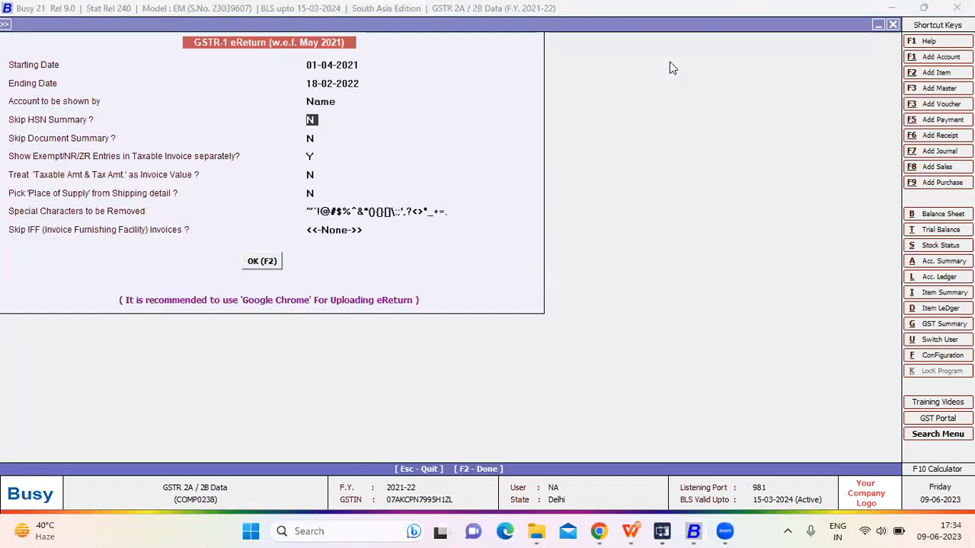
key(Return)
key(Return)
key(Return)
key(Return)
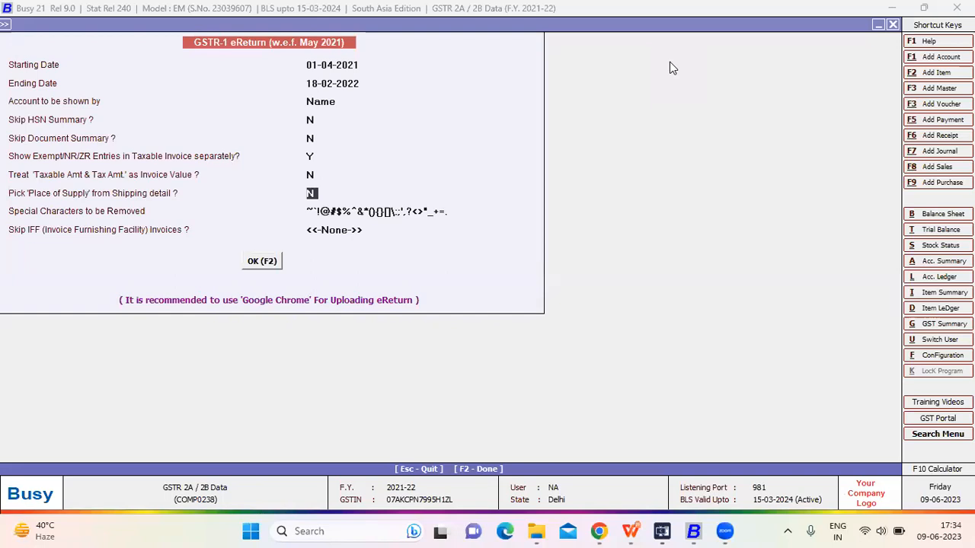
key(Return)
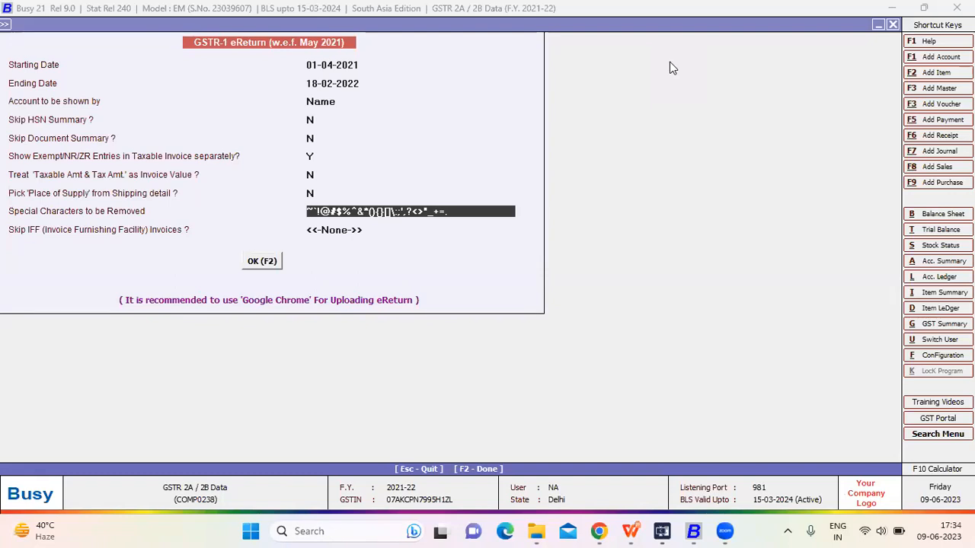
key(Return)
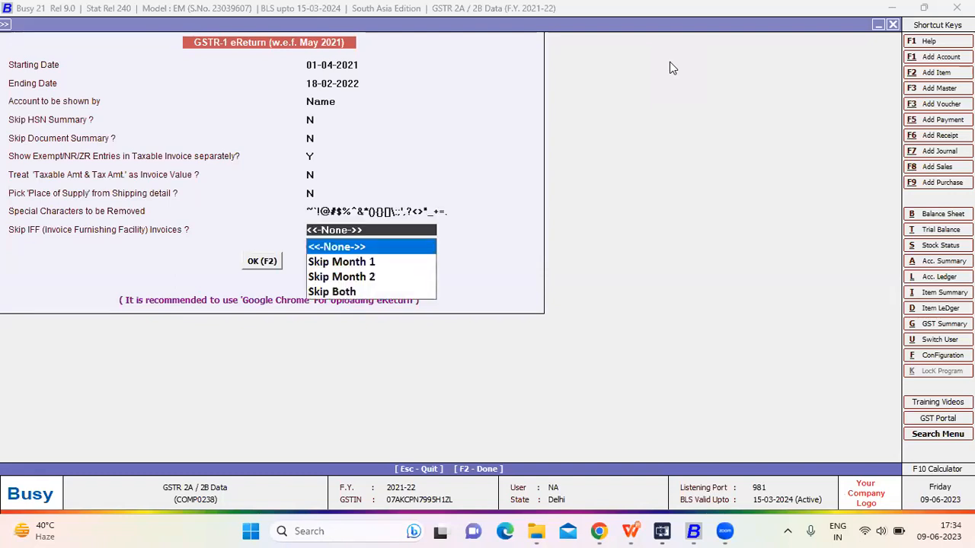
key(Return)
key(Return)
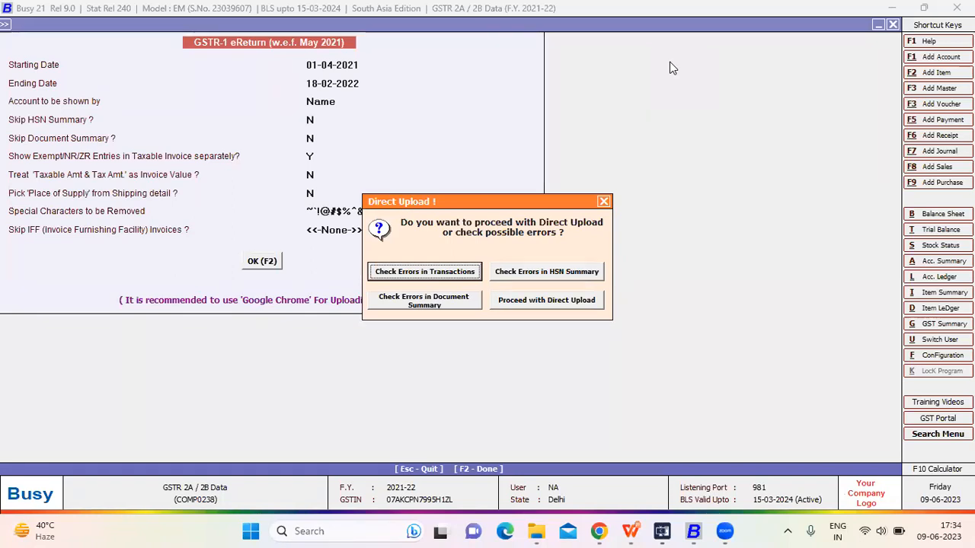
- Check the GSTR-1 data for errors in transactions and in the HSN summary
key(Return)
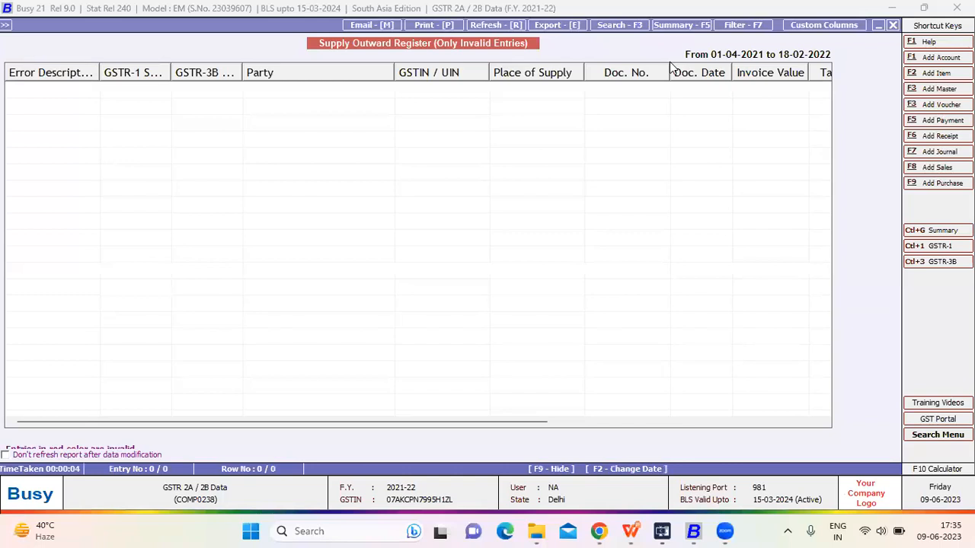
key(Escape)
key(Right)
key(Return)
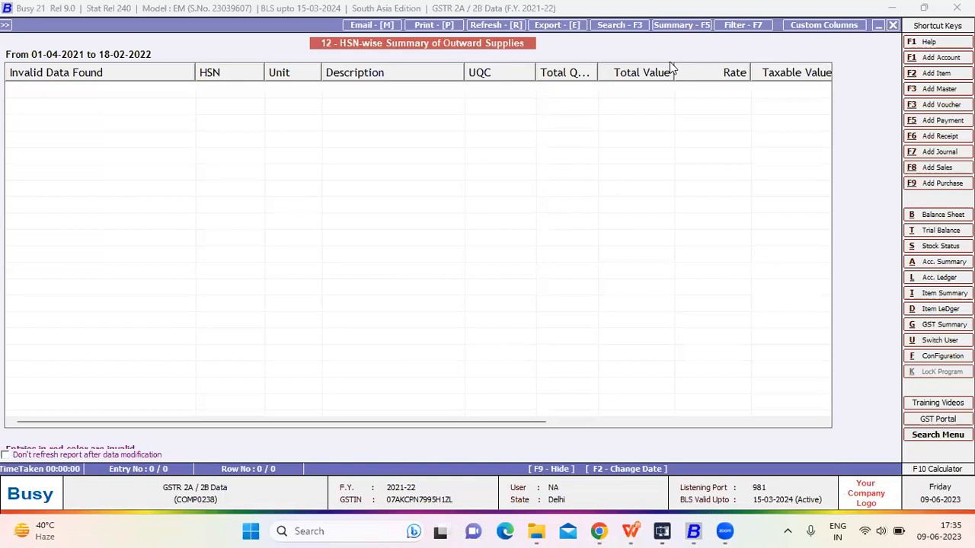
key(Escape)
- Check the GSTR-1 data for errors in the document summary
key(Tab)
key(Tab)
key(Tab)
key(shift+Tab)
key(Return)
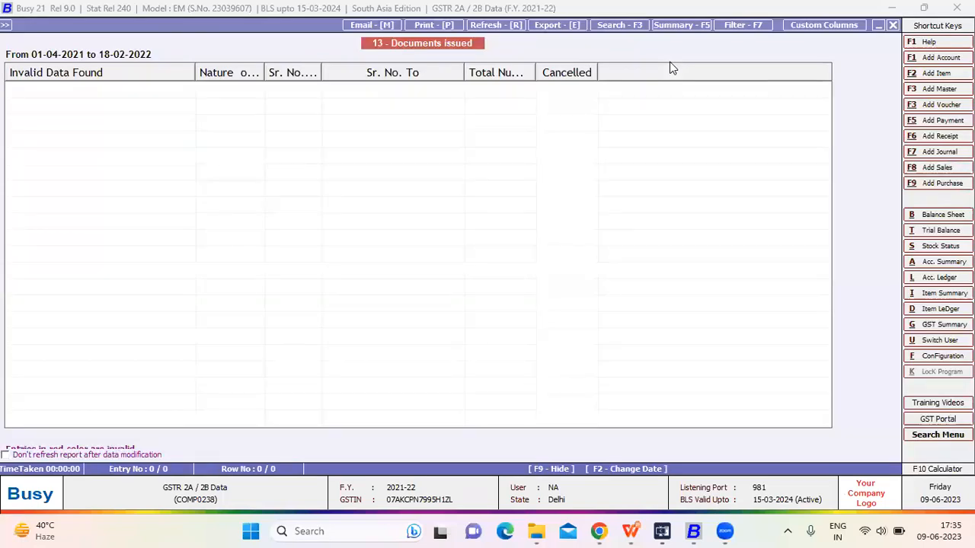
key(Escape)
- Try to proceed with the direct upload of GSTR-1, and quit at the OTP request
key(Tab)
key(Tab)
key(Tab)
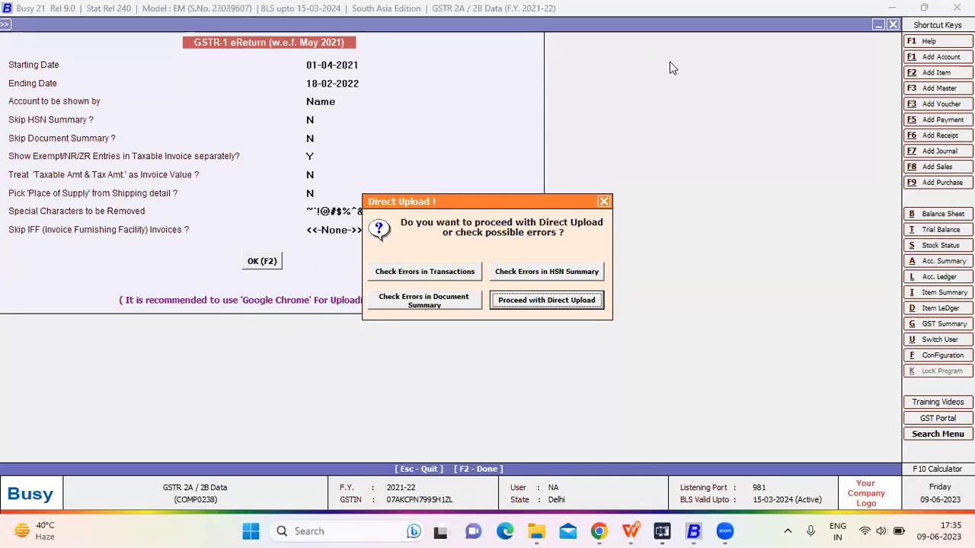
key(Return)
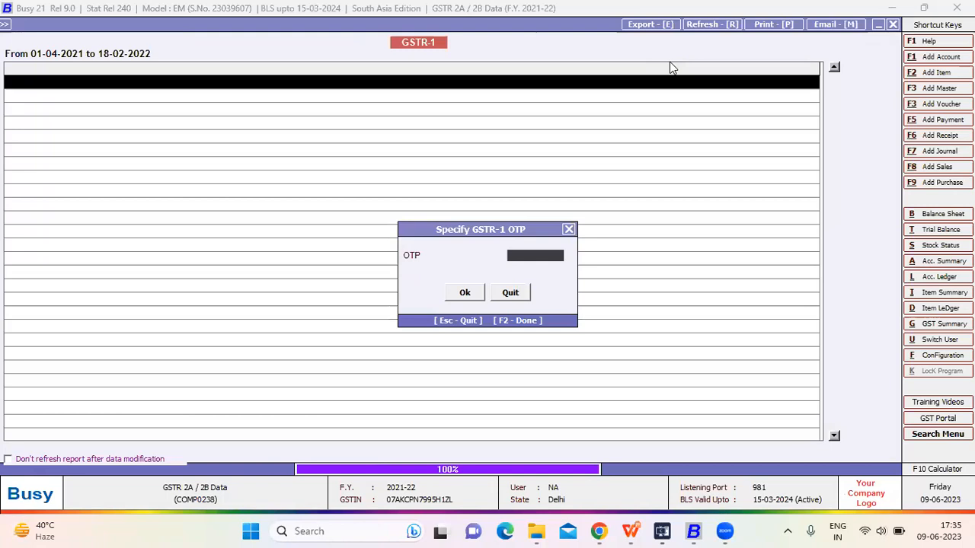
key(Escape)
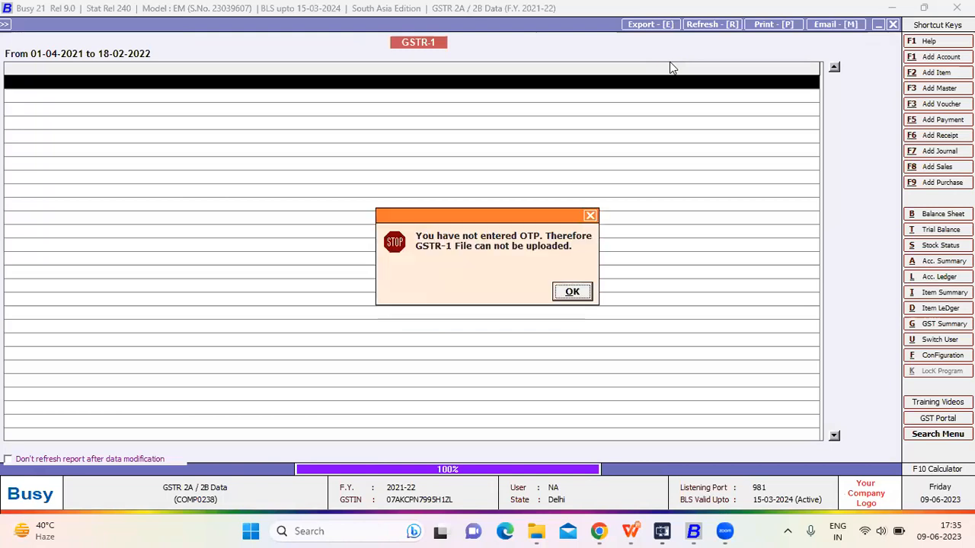
key(Escape)
key(Escape)
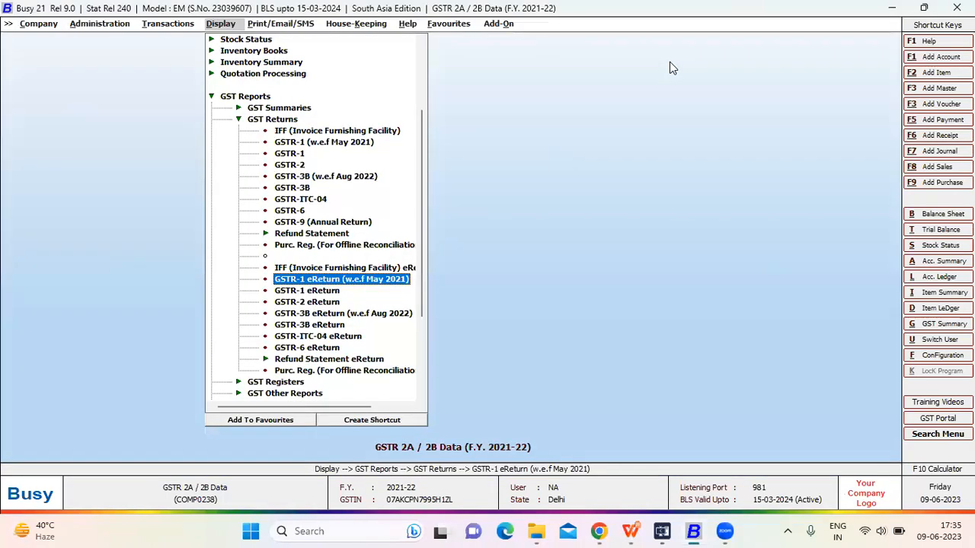
- Generate the GSTR-2 eReturn as a CSV File for 01-04-2021 to 18-02-2022 with the default options, saved in C:\BusyWin
key(Down)
key(Down)
key(Return)
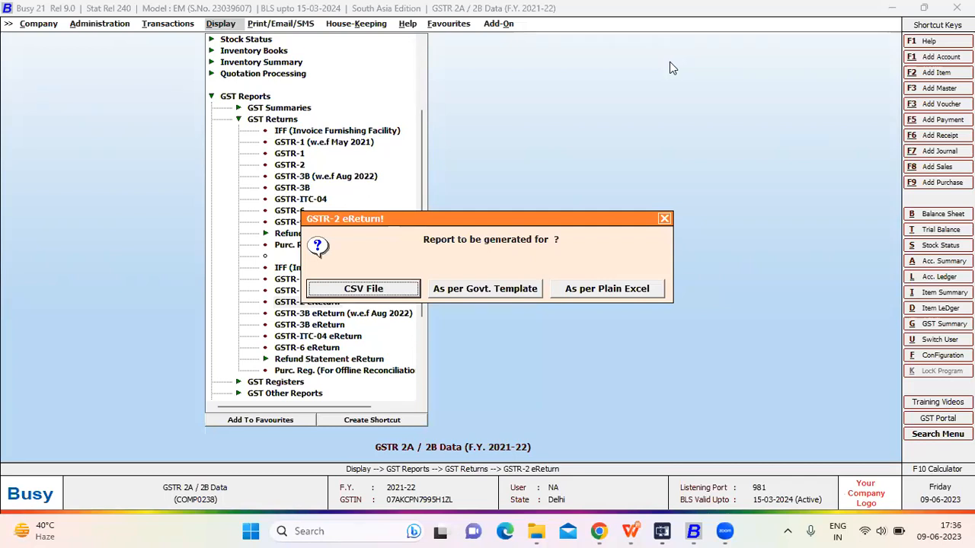
key(Return)
key(Return)
key(Return)
key(Return)
key(Return)
key(Return)
key(Return)
key(Return)
key(Return)
key(Return)
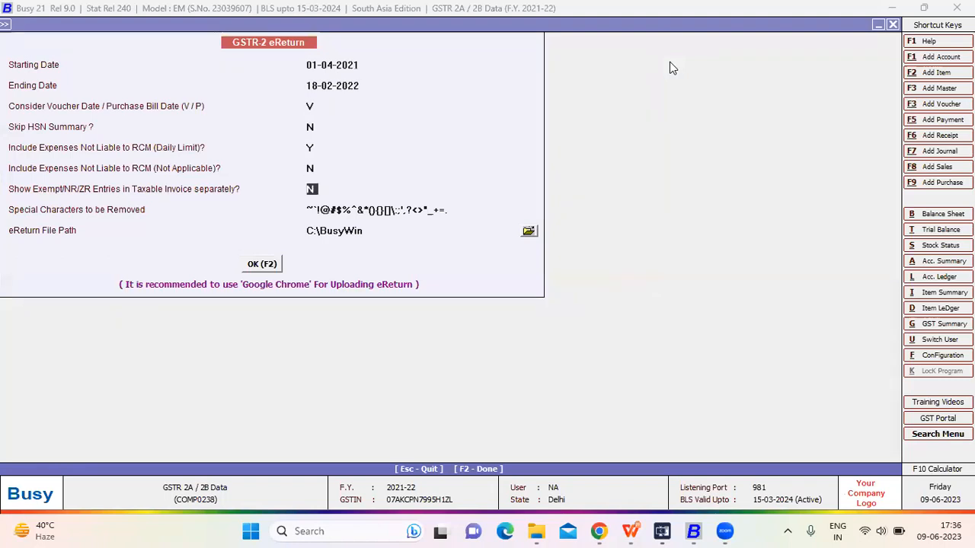
key(Return)
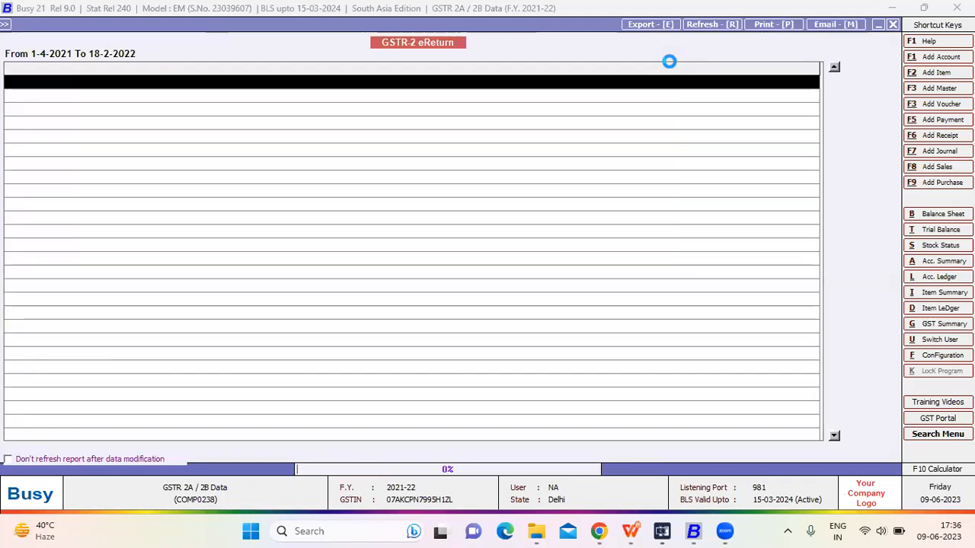
key(Return)
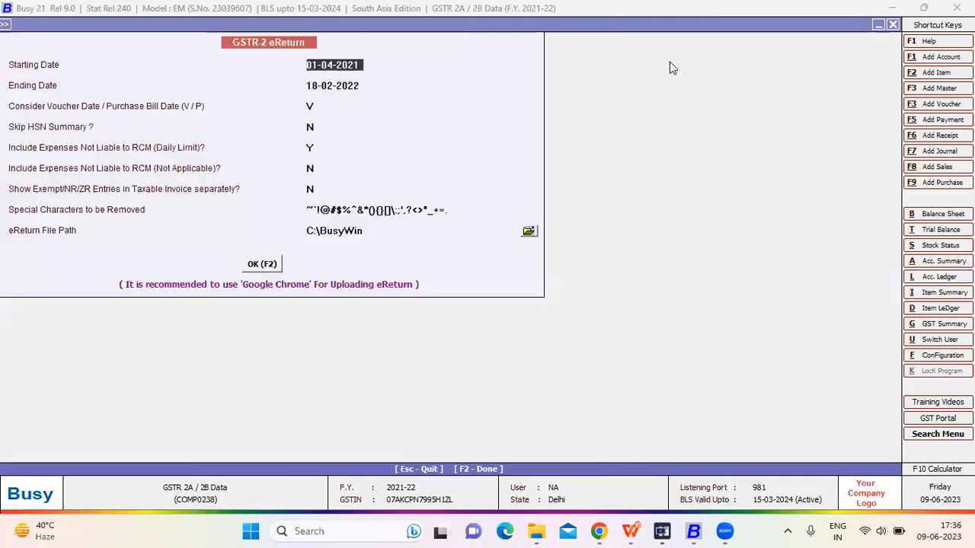
- Review the GSTR-2 eReturn options for output as per Govt. Template, through to the eReturn file path, and close them
key(Escape)
key(Right)
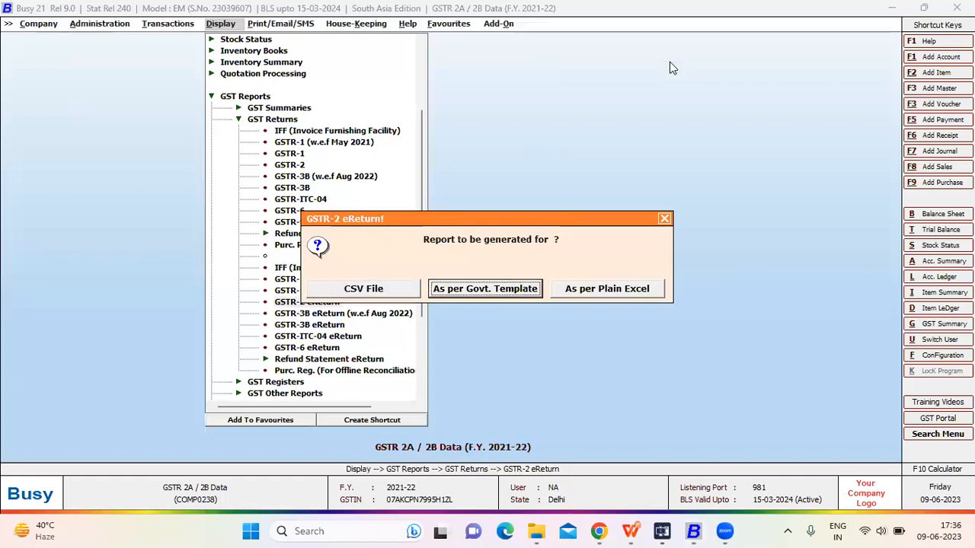
key(Return)
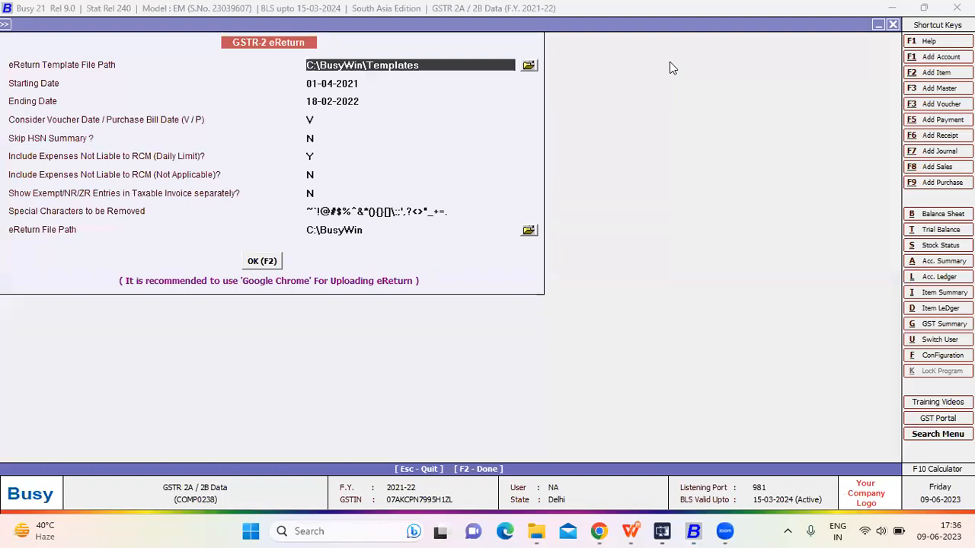
key(Return)
key(Return)
key(Return)
key(Return)
key(Return)
key(Return)
key(Return)
key(Return)
key(Return)
key(Escape)
- View the GSTR-2 eReturn options for output as per Plain Excel and leave the GSTR-2 eReturn
key(Right)
key(Right)
key(Return)
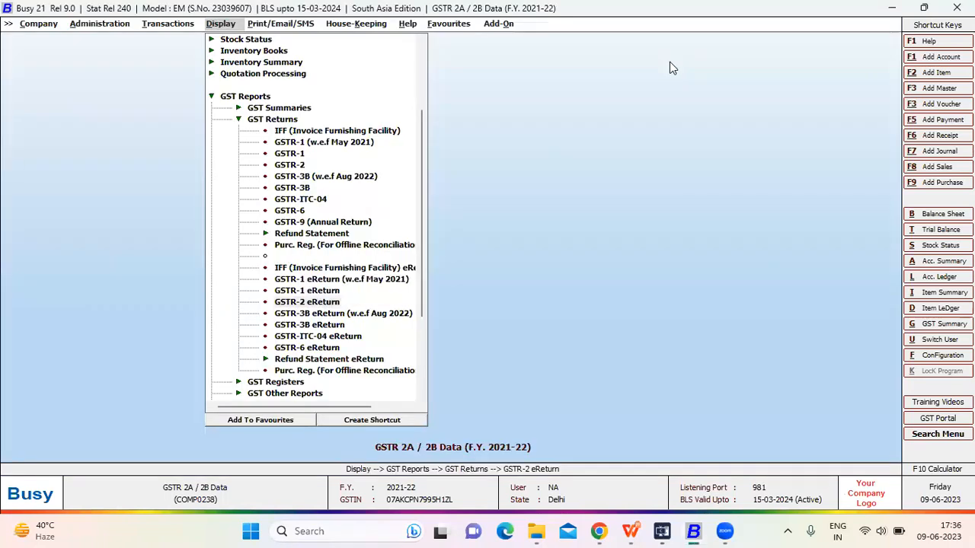
key(Return)
key(Return)
key(Return)
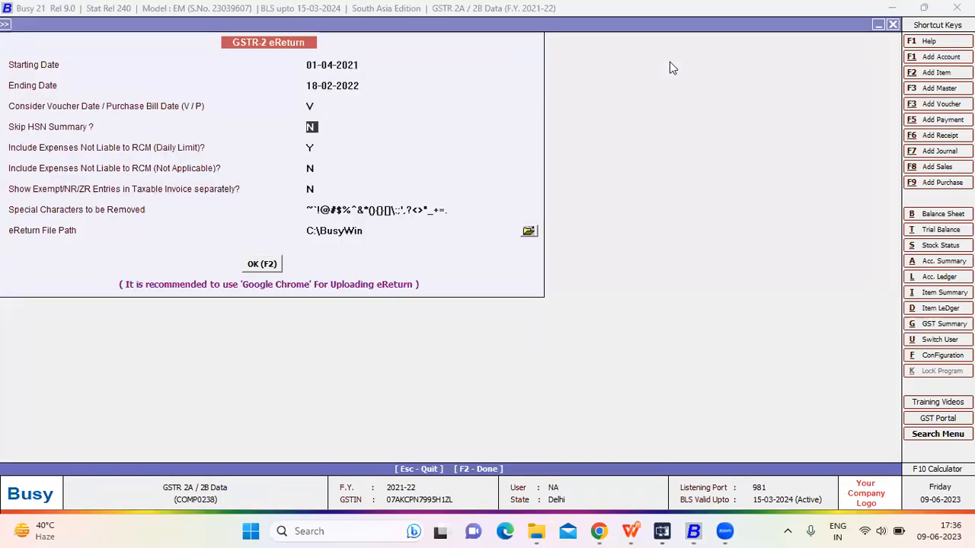
key(Escape)
key(Escape)
- Open the JSON output options for GSTR-1 eReturn (w.e.f May 2021)
key(Up)
key(Up)
key(Up)
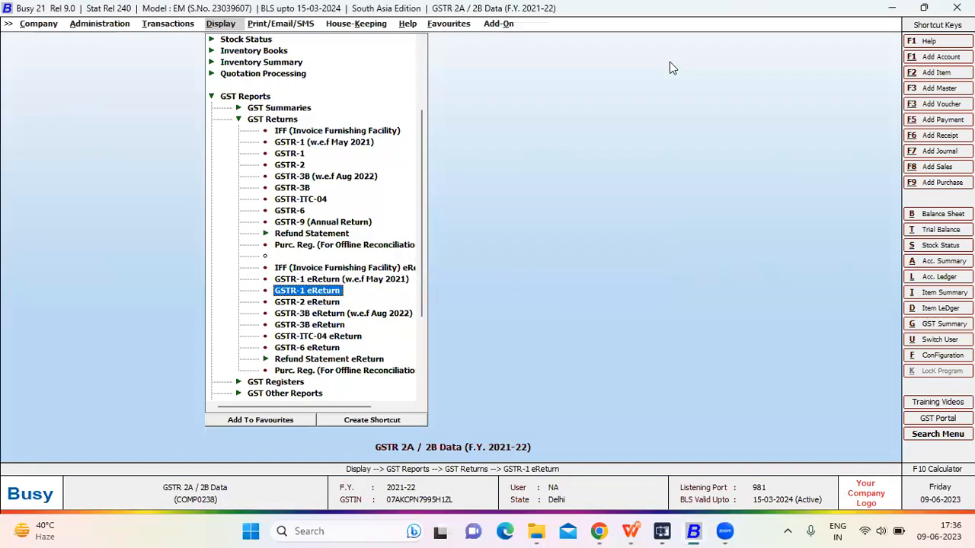
key(Down)
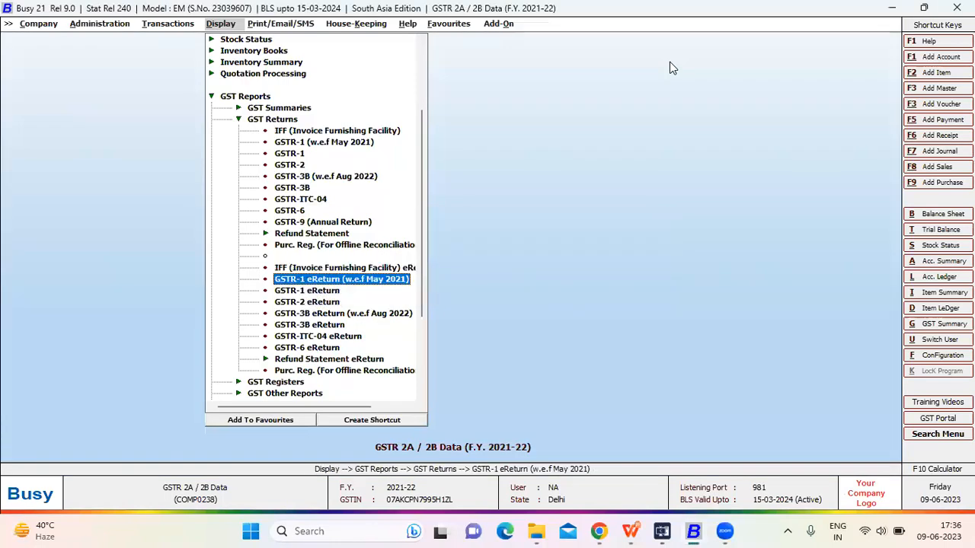
key(Return)
key(Tab)
key(Return)
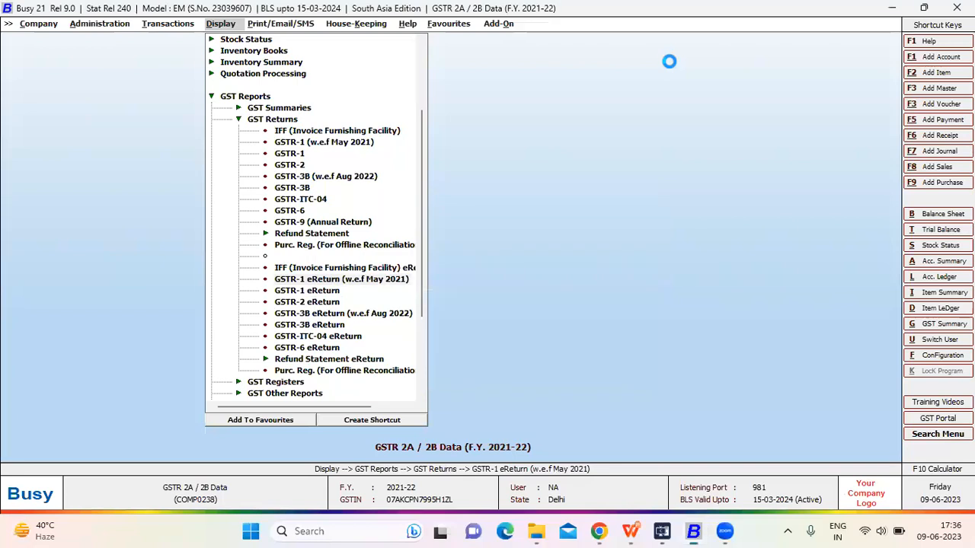
- Review the JSON options from the starting date through to the eReturn file path, and return to the output formats
key(Return)
key(Return)
key(Return)
key(Return)
key(Return)
key(Return)
key(Return)
key(Return)
key(Return)
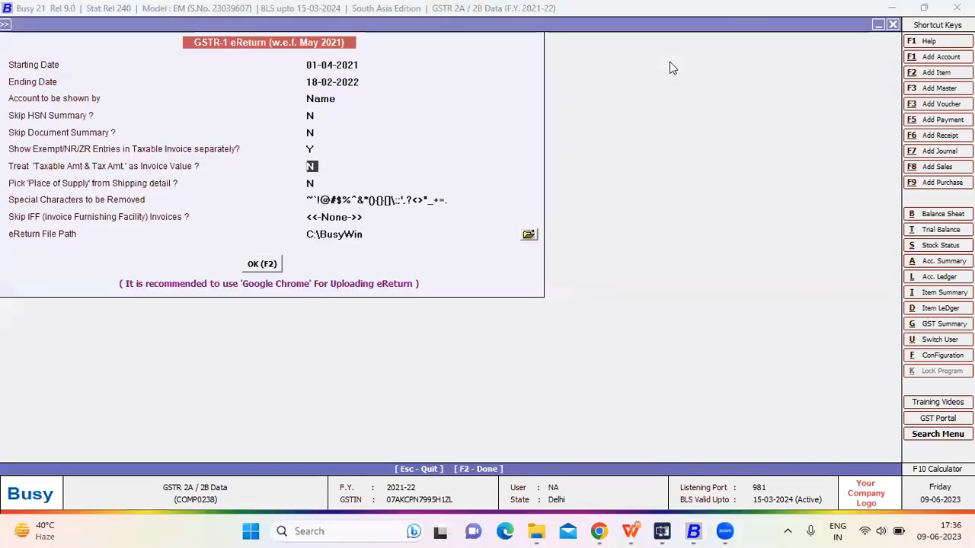
key(Return)
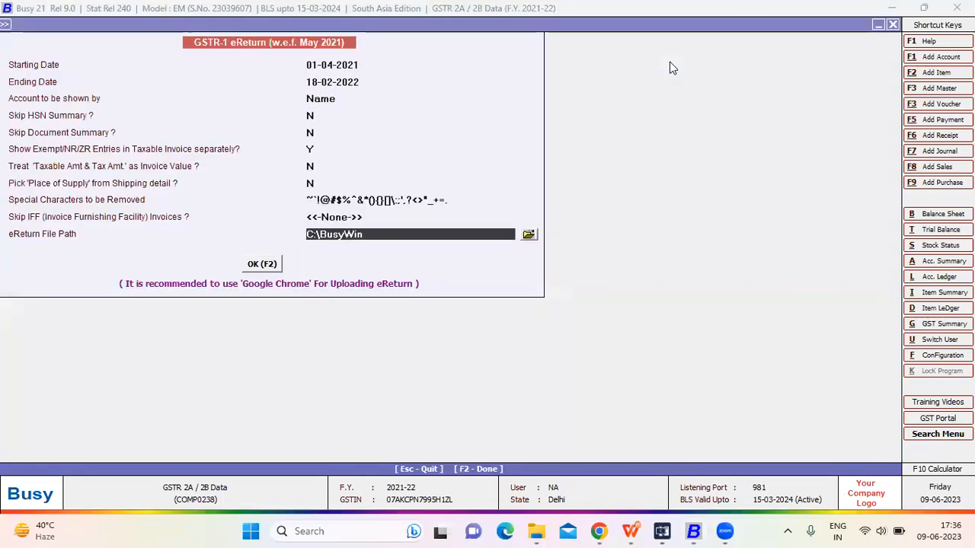
key(Escape)
- View the GSTR-1 eReturn options for CSV File output and close them
key(Right)
key(Right)
key(Return)
key(Escape)
- View the GSTR-1 eReturn output as per Govt. Template, continuing past the slow-generation prompt, and return to the output formats
key(Right)
key(Right)
key(Right)
key(Return)
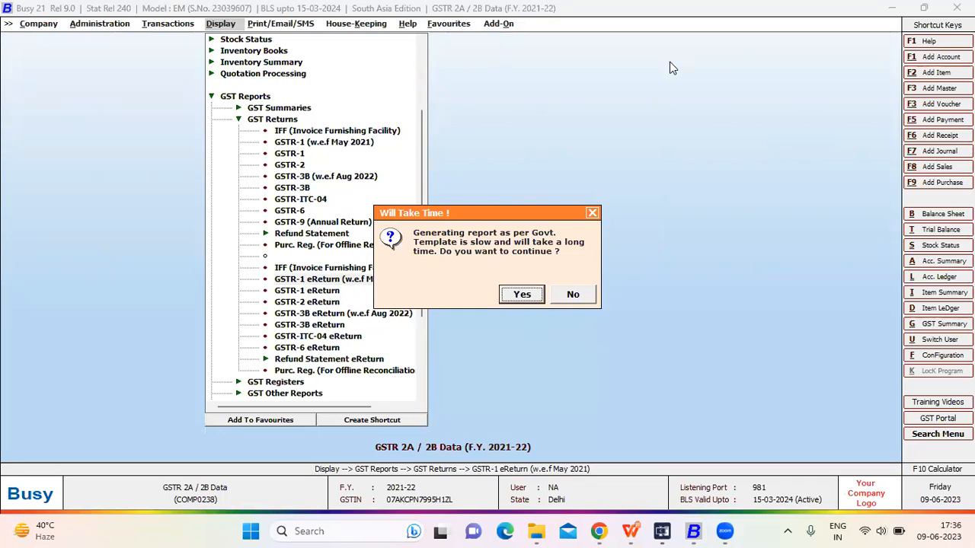
key(Return)
key(Escape)
key(Tab)
key(Tab)
key(Tab)
key(Return)
key(Escape)
- View the GSTR-1 eReturn options for Plain Excel output and leave the GSTR-1 eReturn
key(Tab)
key(Tab)
key(Tab)
key(Tab)
key(Return)
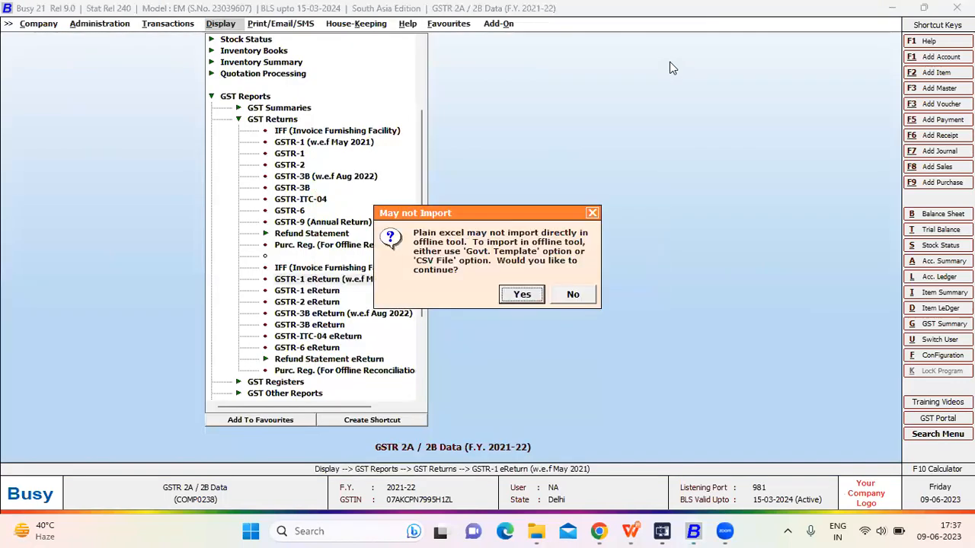
key(Return)
key(Escape)
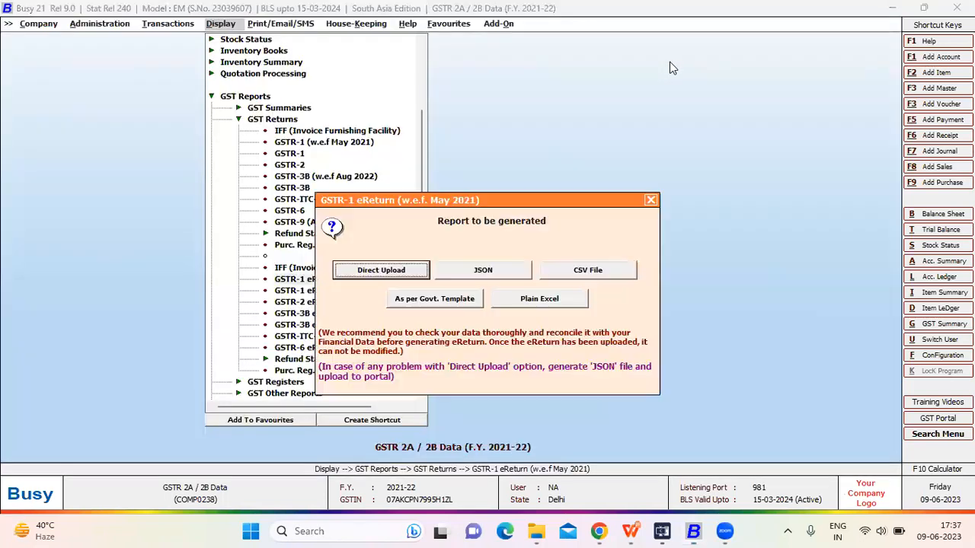
key(Escape)
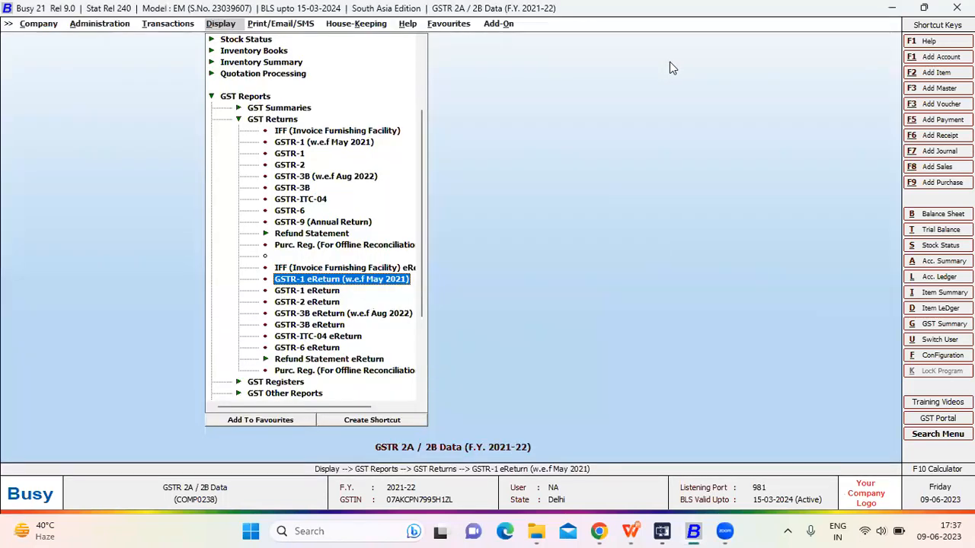
- View the JSON output options for the IFF (Invoice Furnishing Facility) eReturn and close them
key(Up)
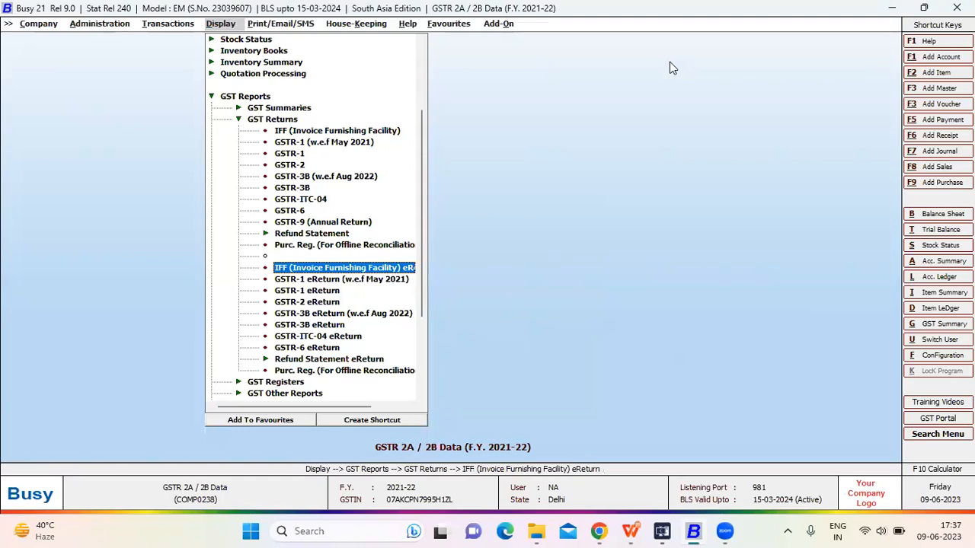
key(Return)
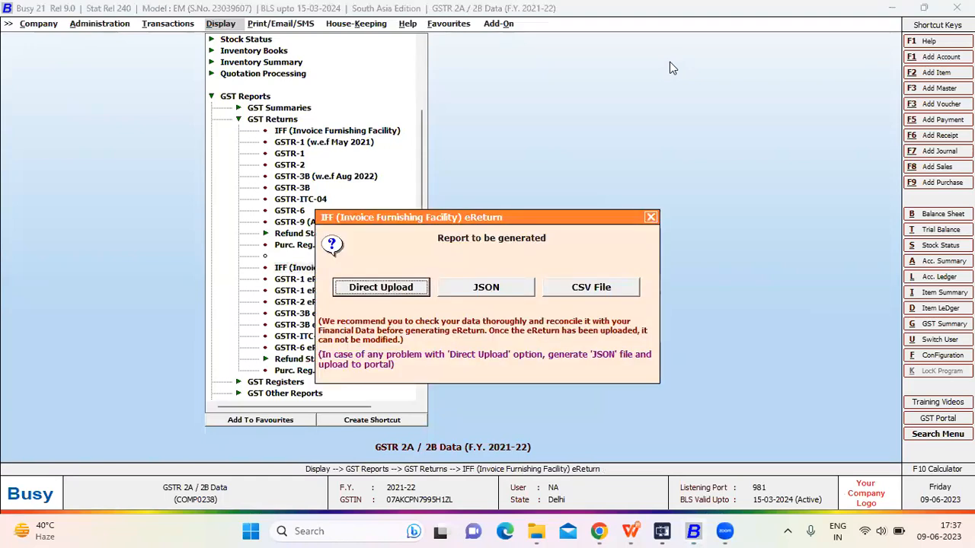
key(Right)
key(Return)
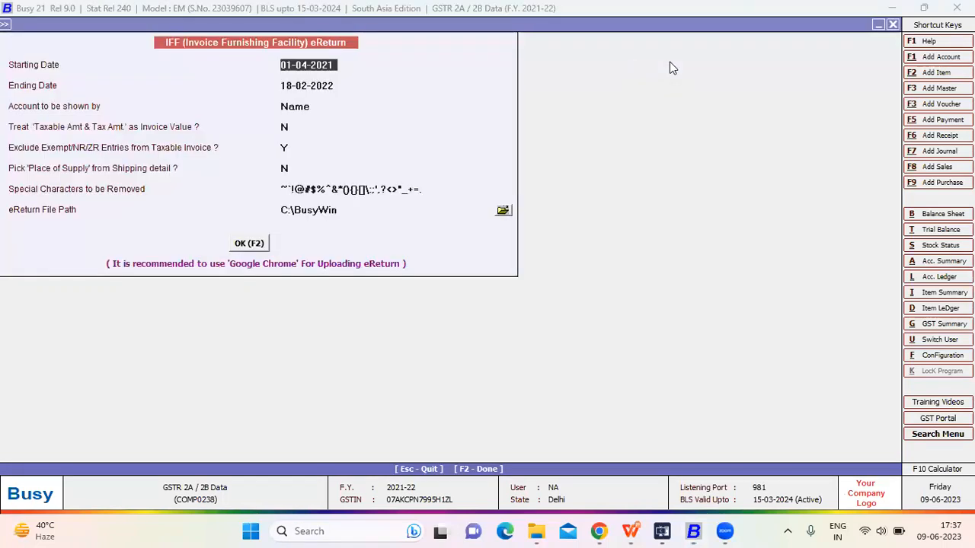
key(Escape)
- View the CSV File output options for the IFF eReturn and close them
key(Right)
key(Right)
key(Return)
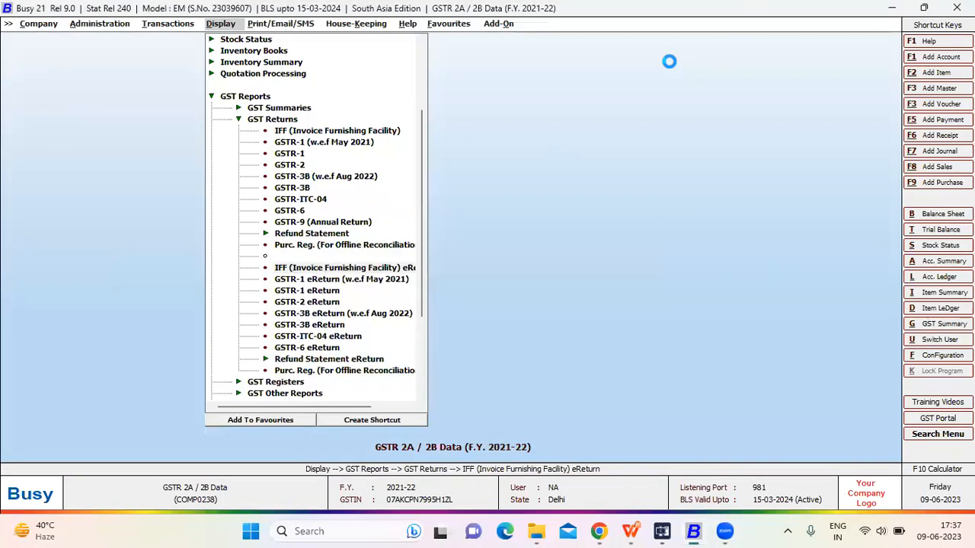
key(Escape)
- Start the direct upload of the IFF eReturn for 01-04-2021 to 18-02-2022, accepting the default options
key(Left)
key(Right)
key(Return)
key(Return)
key(Return)
key(Return)
key(Return)
key(Return)
key(Return)
key(Return)
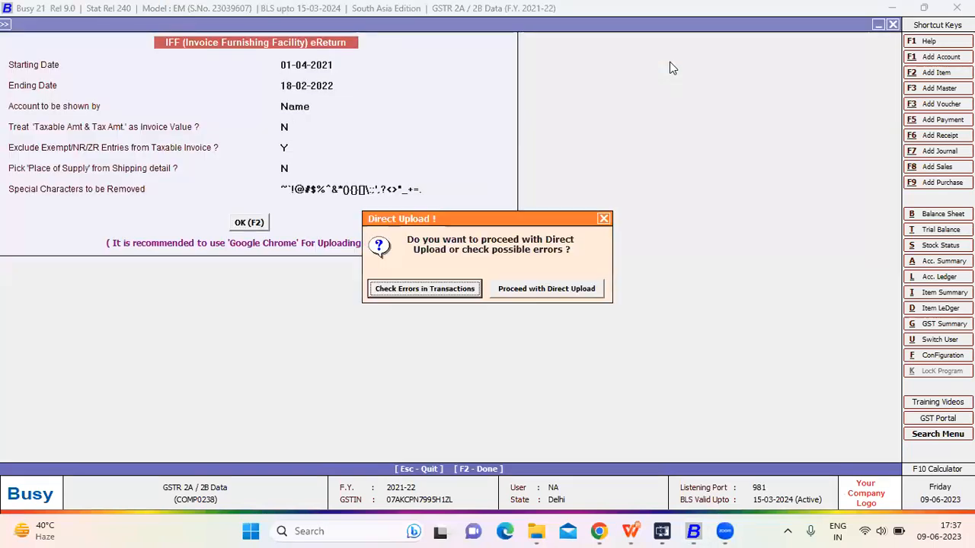
- Check the IFF transactions for possible errors, and try proceeding with the direct upload as far as the OTP request before leaving the eReturn
key(Return)
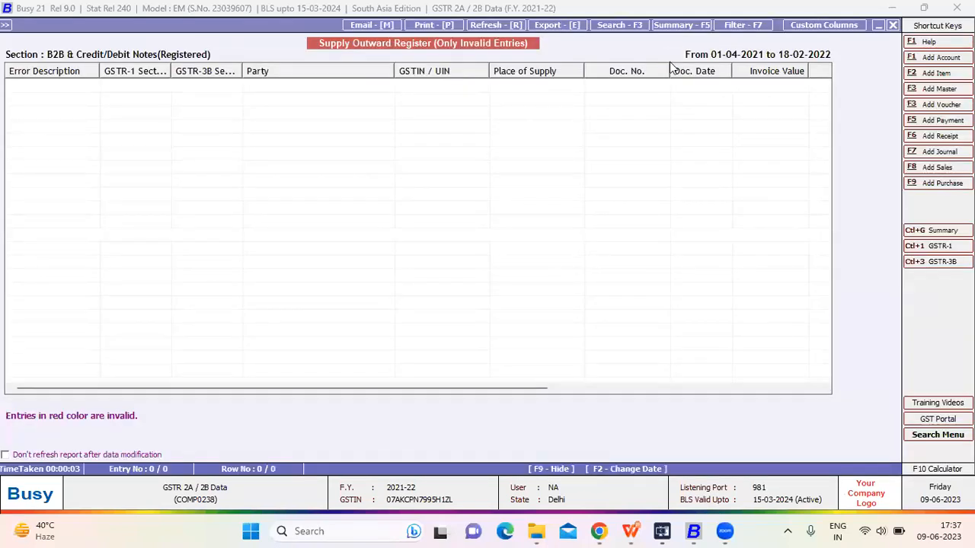
key(Escape)
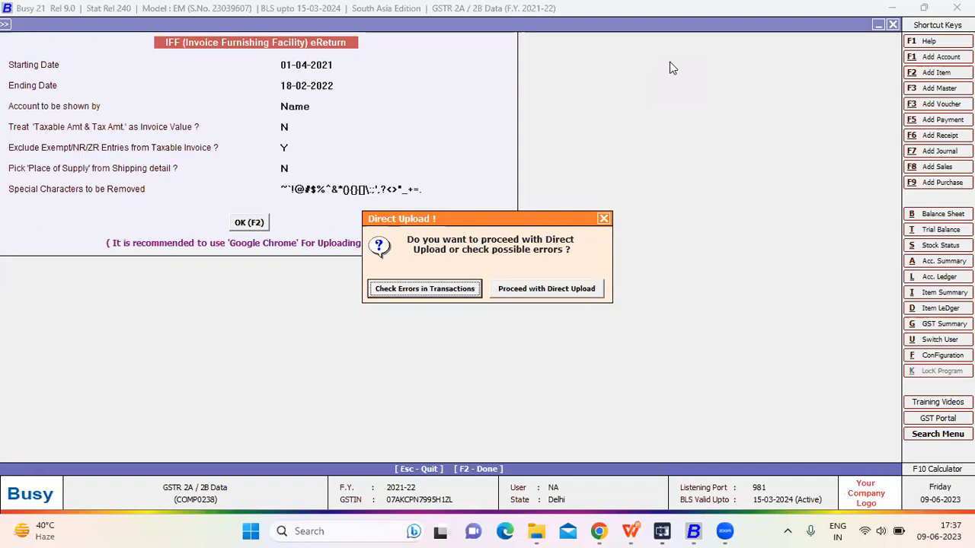
key(Right)
key(Return)
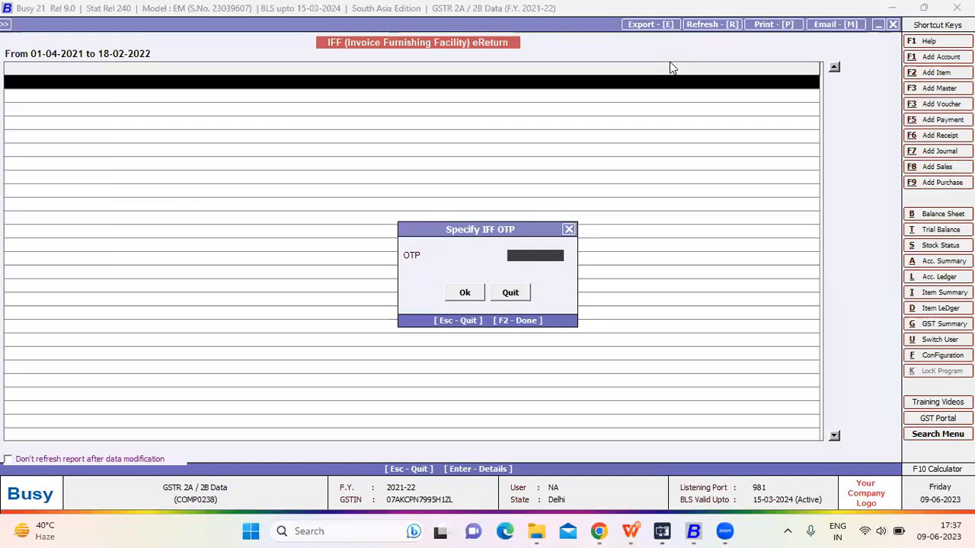
key(Escape)
key(Escape)
key(Escape)
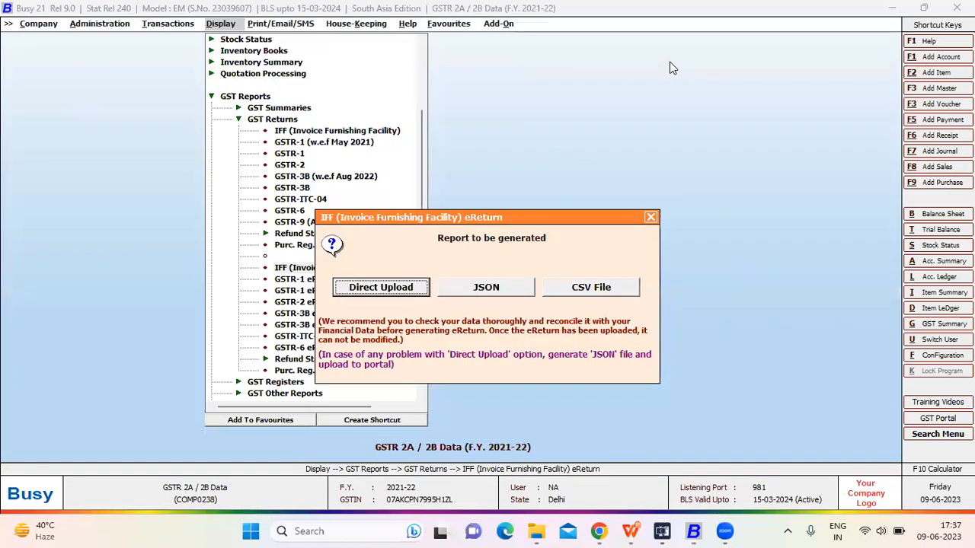
key(Escape)
- View the JSON output options of the GSTR-3B eReturn (w.e.f Aug 2022) through to the eReturn file path and close them
key(Down)
key(Down)
key(Down)
key(Down)
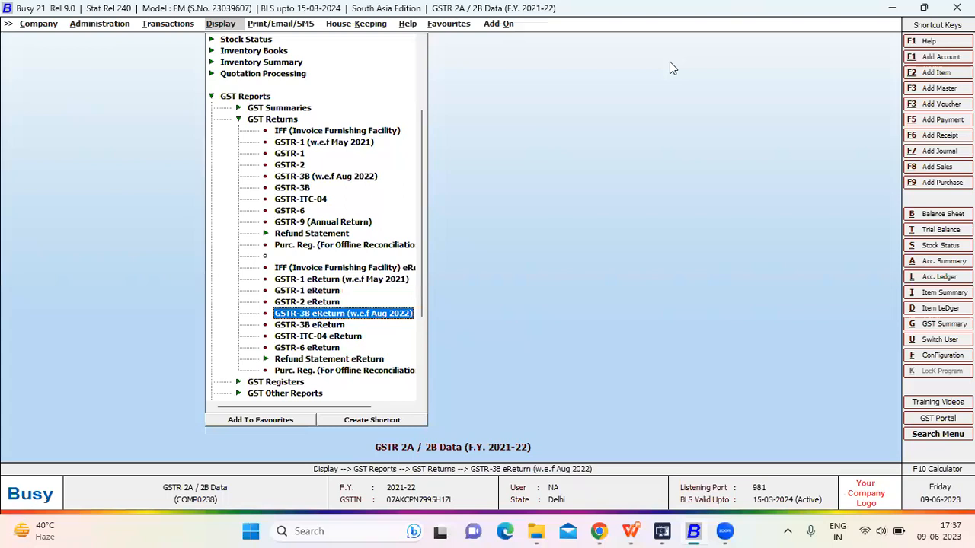
key(Return)
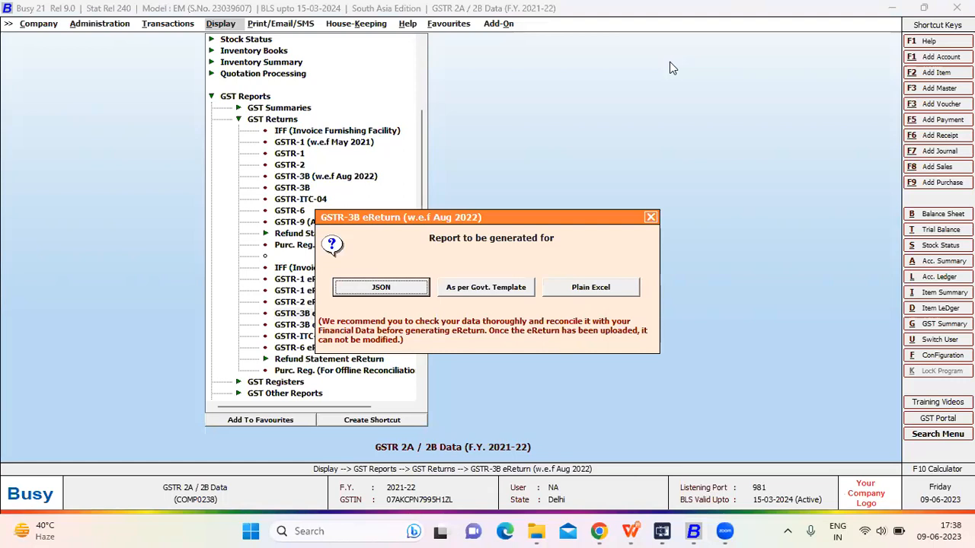
key(Return)
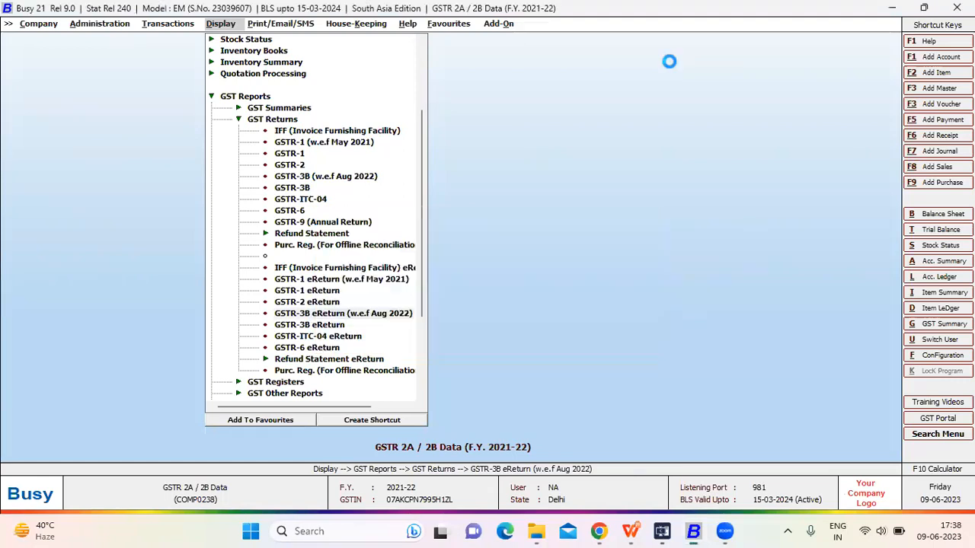
key(Return)
key(Return)
key(Return)
key(Return)
key(Return)
key(Return)
key(Return)
key(Return)
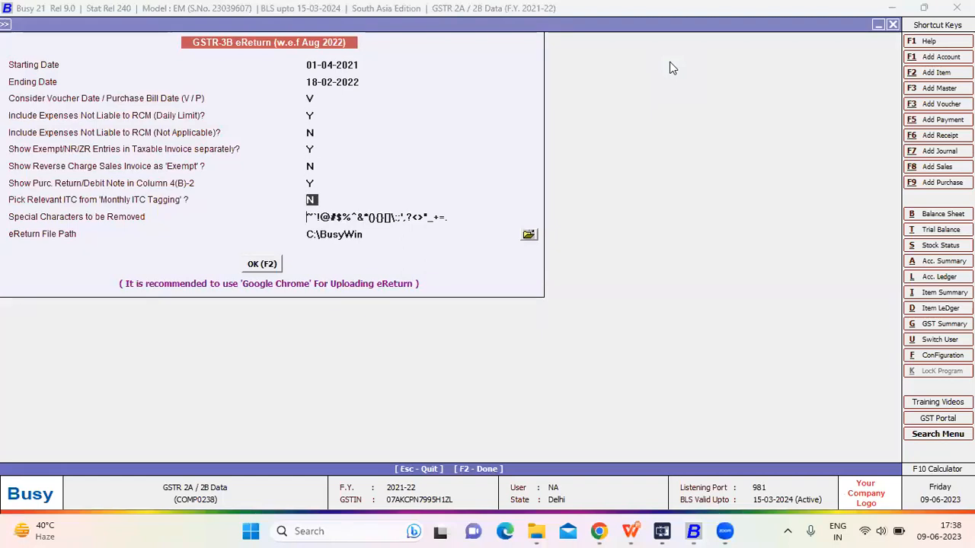
key(Return)
key(Return)
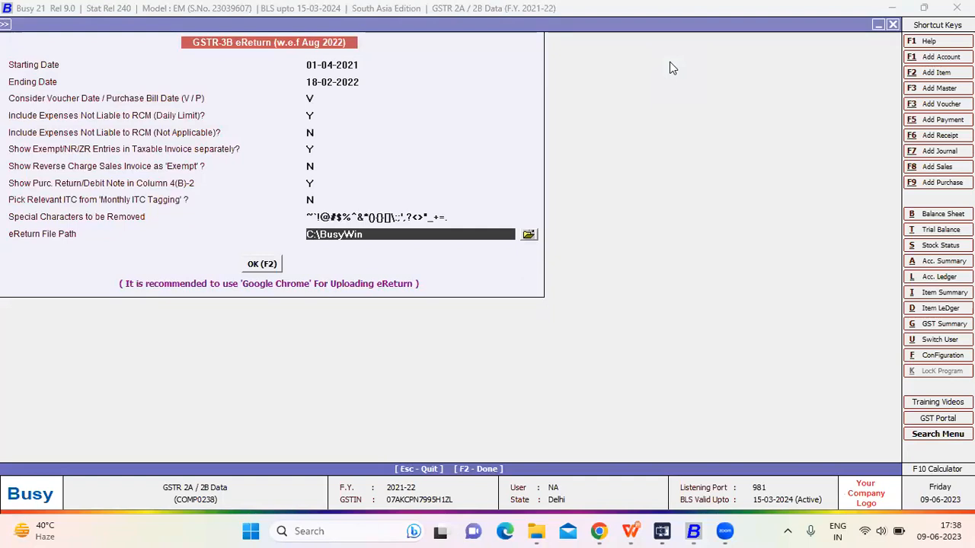
key(Return)
key(Return)
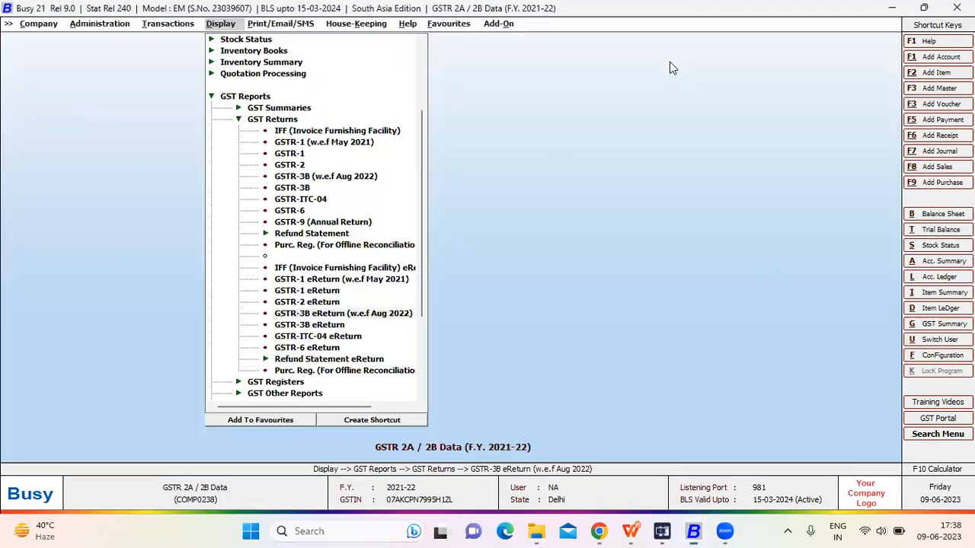
key(Escape)
- View the GSTR-3B eReturn options for output as per the Govt. Template, including the template and eReturn file paths, and close them
key(Return)
key(Return)
key(Return)
key(Return)
key(Return)
key(Return)
key(Return)
key(Return)
key(Return)
key(Return)
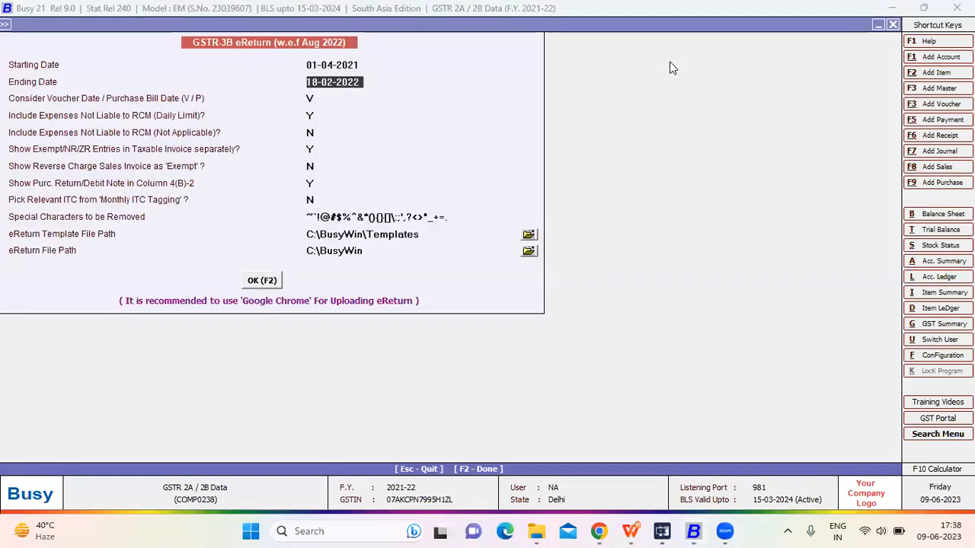
key(Return)
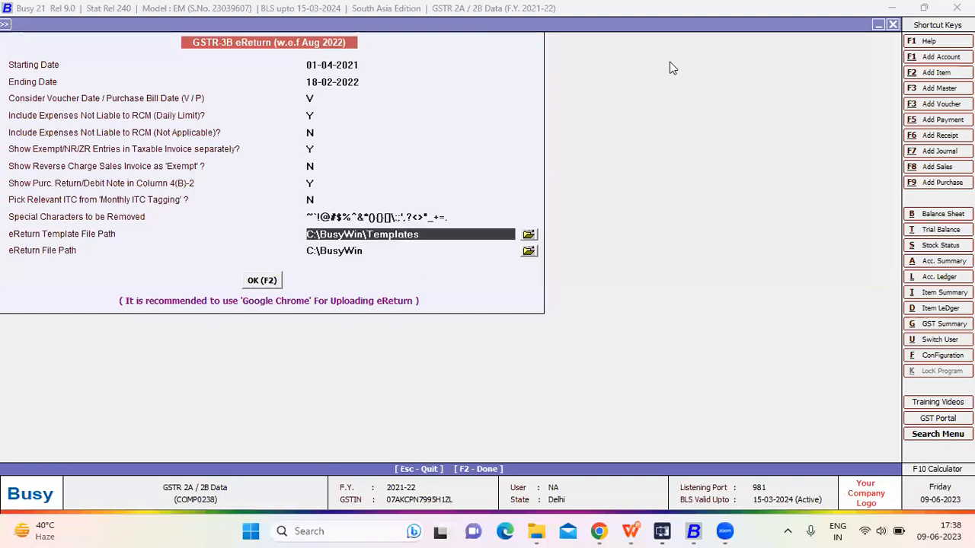
key(Return)
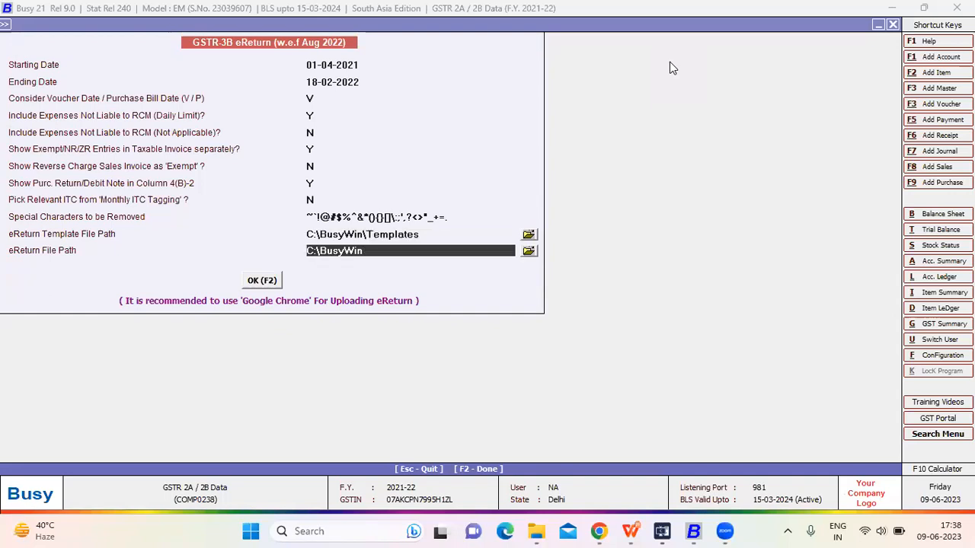
key(Return)
- View the GSTR-3B eReturn options for Plain Excel output and leave the GST Returns list
key(Right)
key(Right)
key(Return)
key(Return)
key(Return)
key(Return)
key(Return)
key(Return)
key(Return)
key(Return)
key(Return)
key(Return)
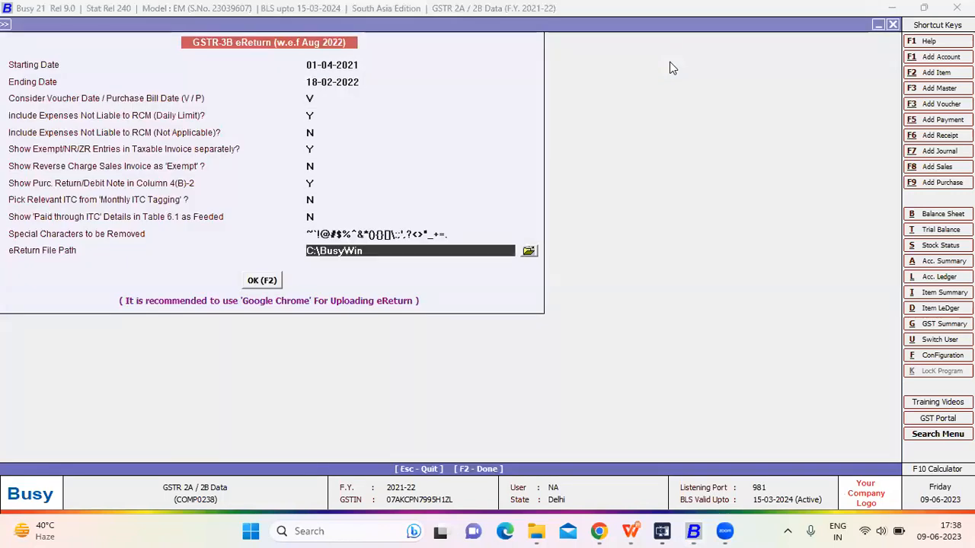
key(Escape)
key(Escape)
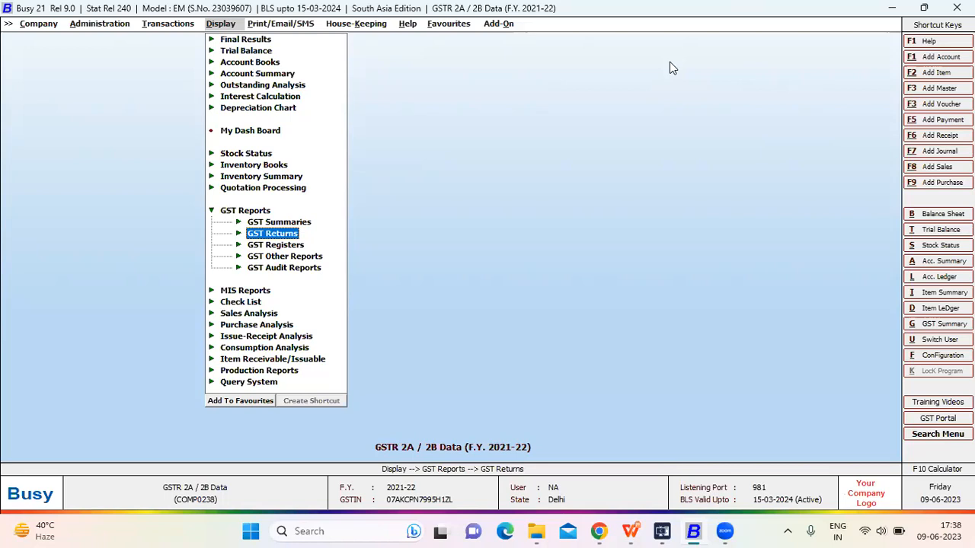
- Display the Tax Audit Report - Clause 44 for 01-04-2021 to 18-02-2022, with separate exempt entries and ledger balances both set to N
key(Down)
key(Down)
key(Down)
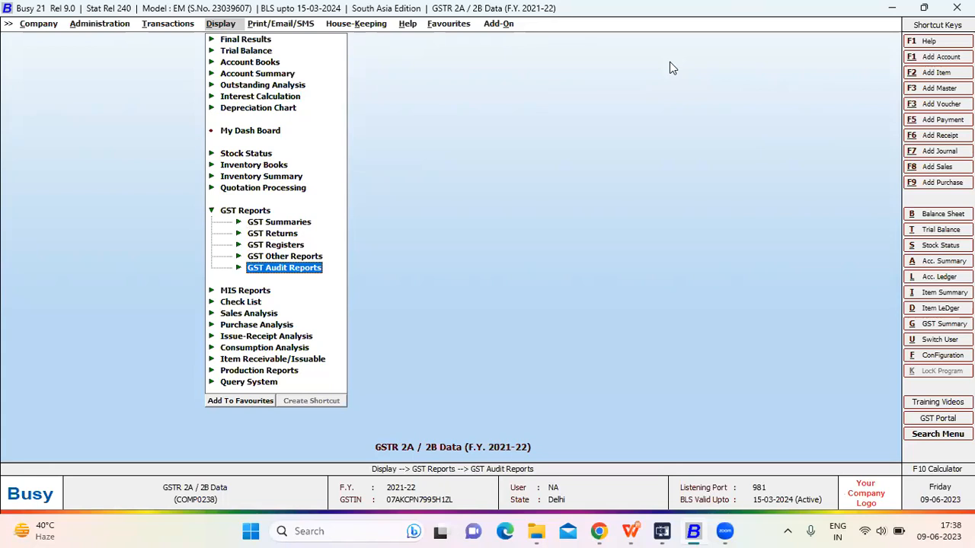
key(Return)
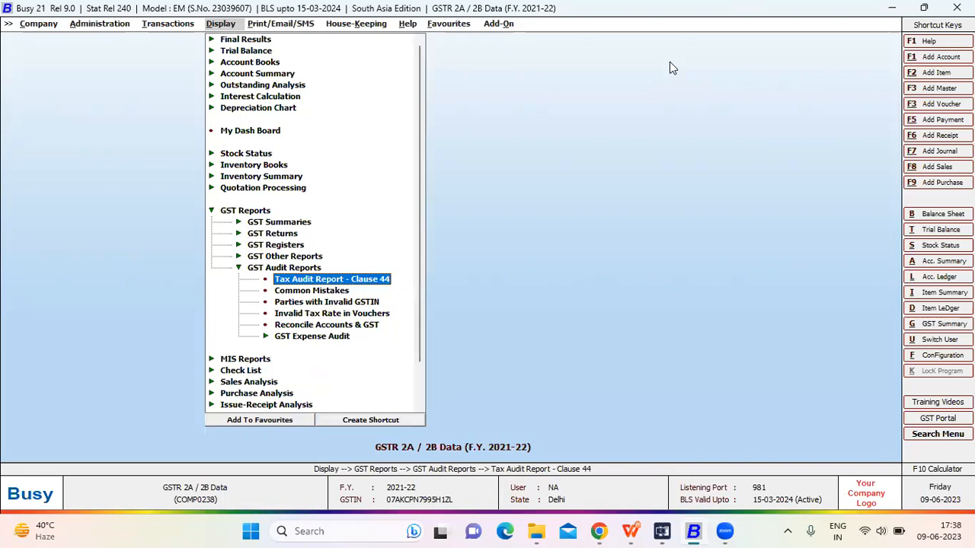
key(Return)
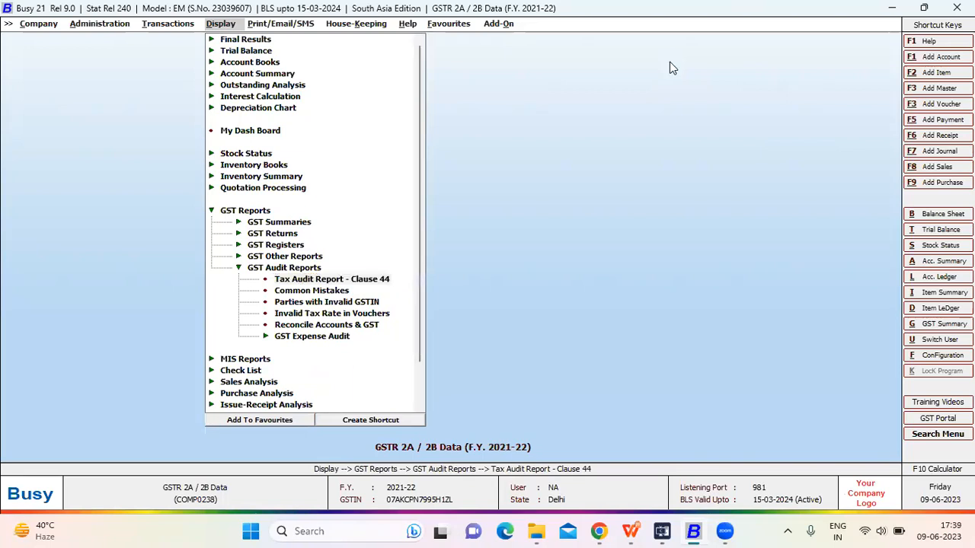
key(Return)
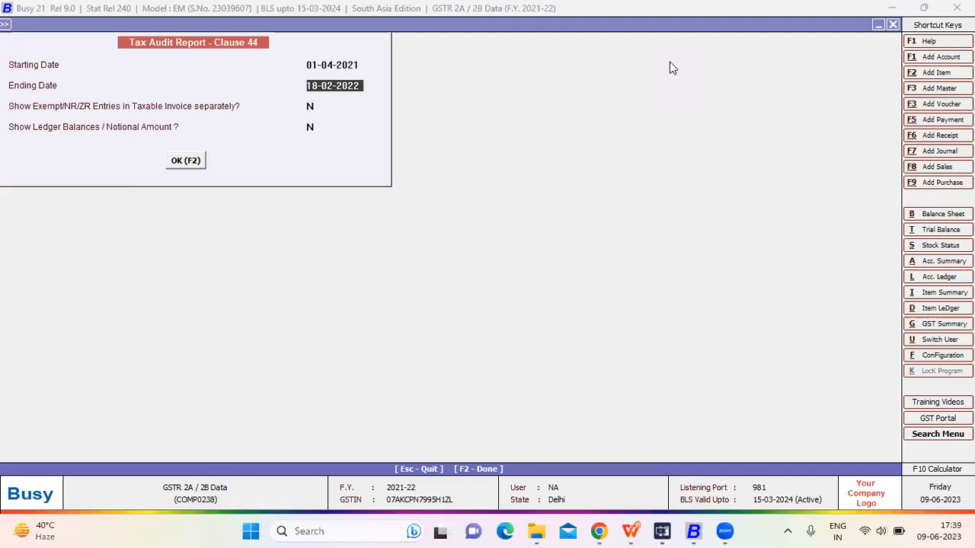
key(Return)
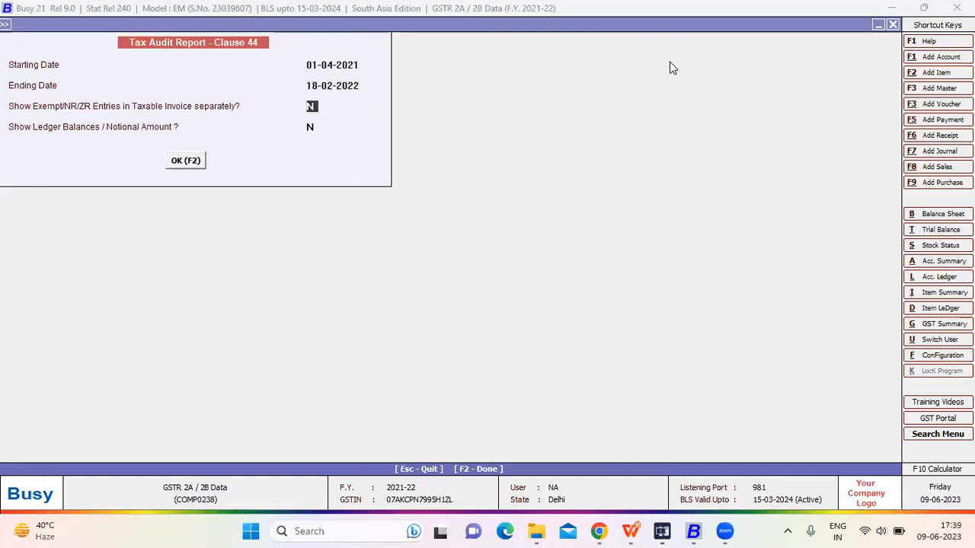
key(Return)
key(Return)
key(Return)
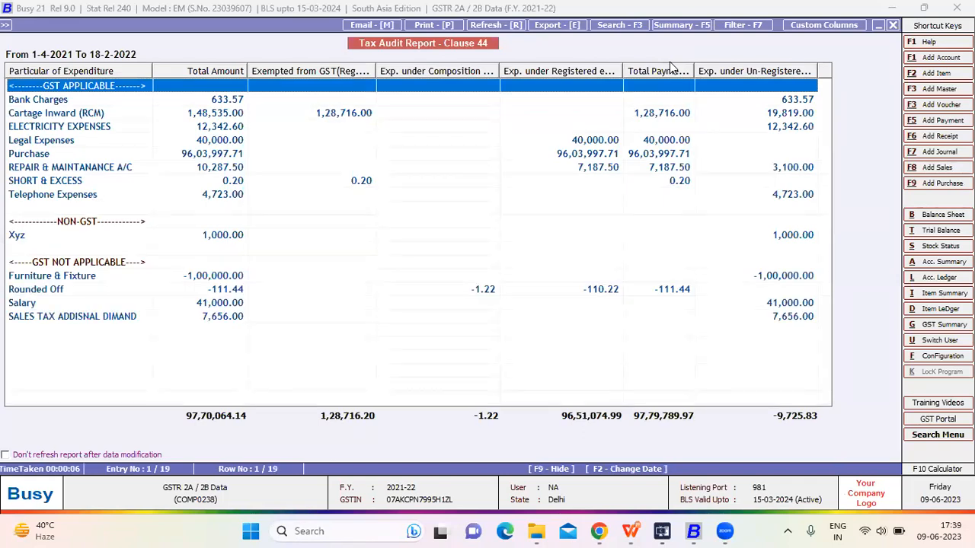
- List all entries behind the Bank Charges expense and open the payment voucher dated 24-05-2021 at its Bank Charges line
key(Down)
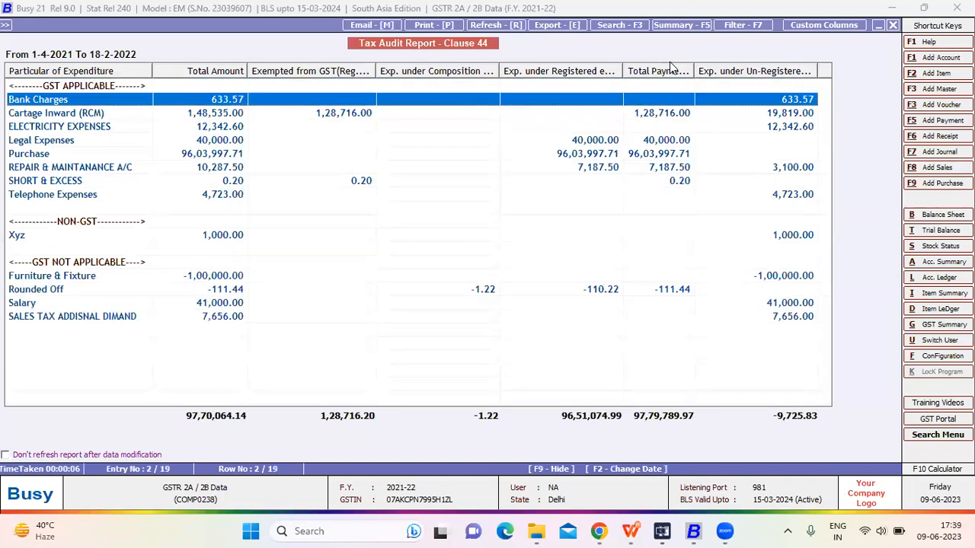
key(Return)
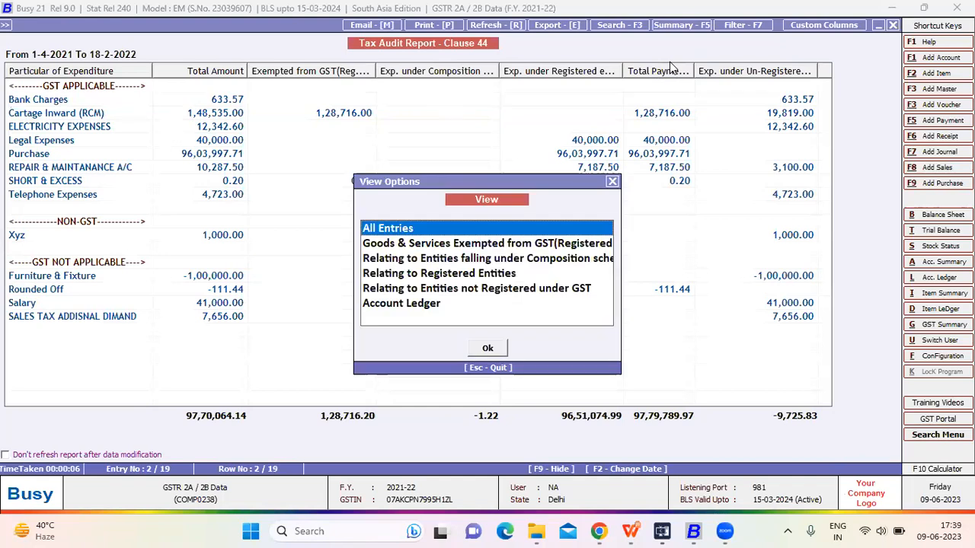
key(Return)
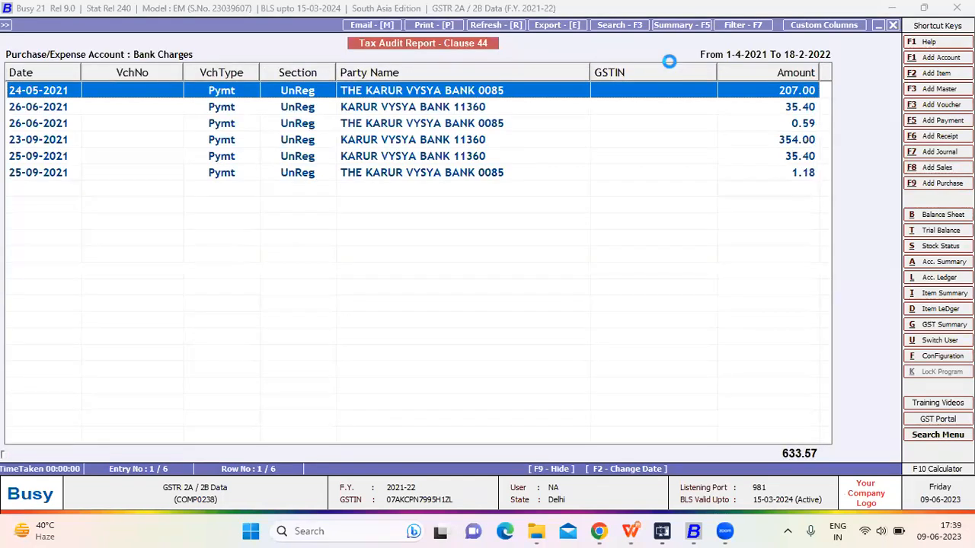
key(Return)
key(Return)
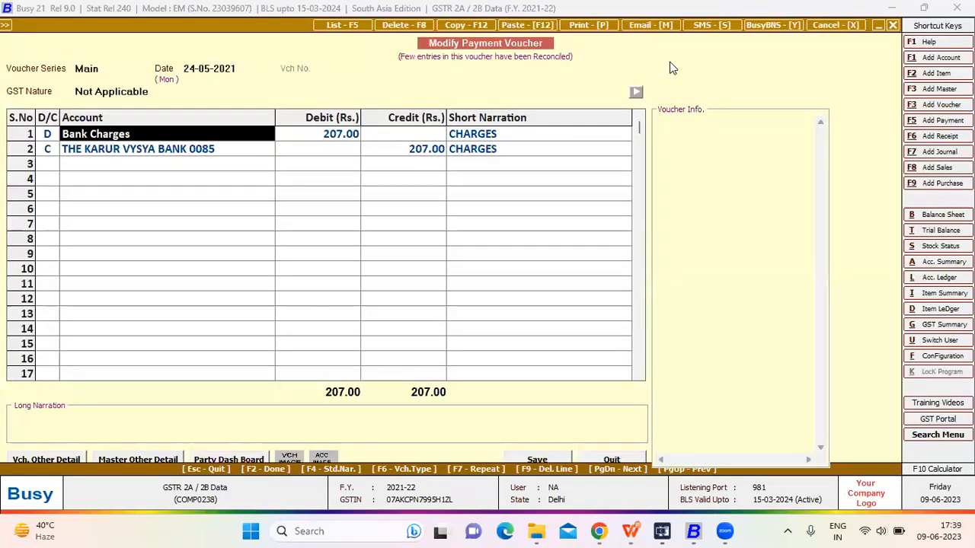
- Examine the GST Type in the Bank Charges account master and return to the tax audit report without changing anything
key(alt+m)
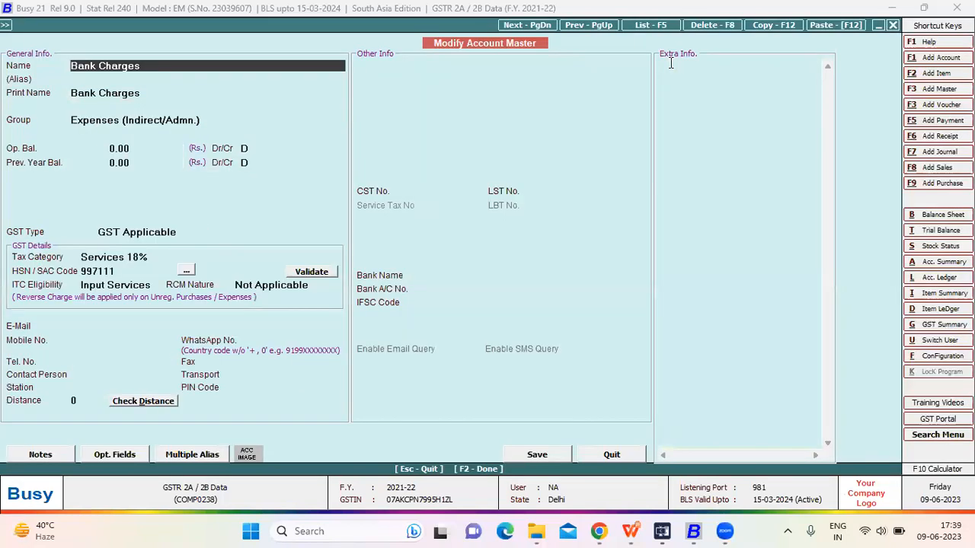
click(131, 230)
key(Escape)
key(Escape)
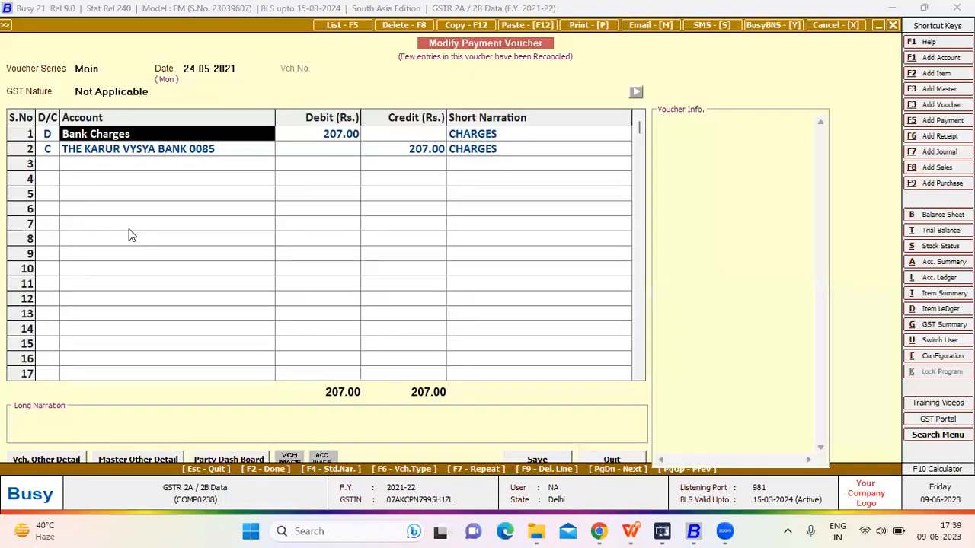
key(Escape)
key(Return)
key(Escape)
key(Escape)
- List all entries behind the Xyz expense in the NON-GST section and open its journal voucher
key(Down)
key(Down)
key(Down)
key(Down)
key(Down)
key(Down)
key(Down)
key(Down)
key(Down)
key(Down)
key(Return)
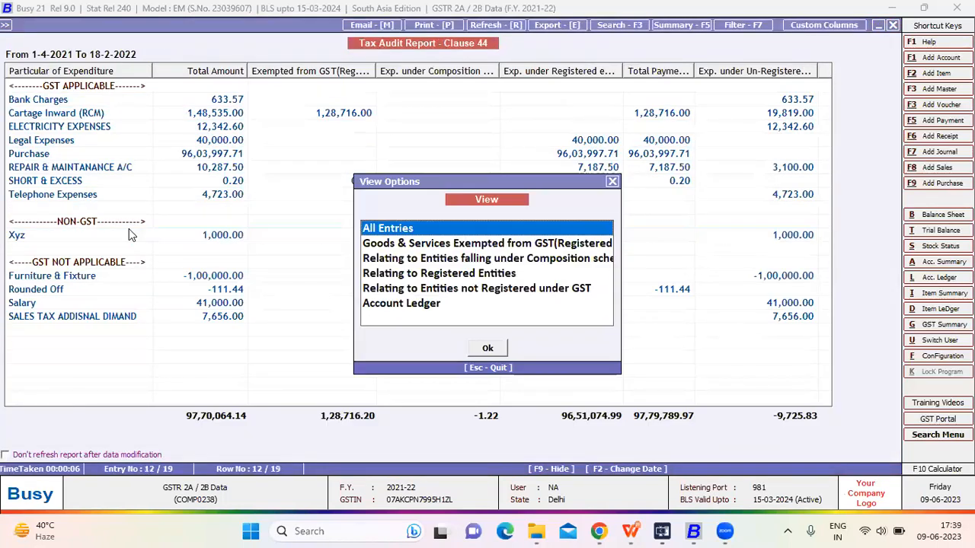
key(Return)
key(Return)
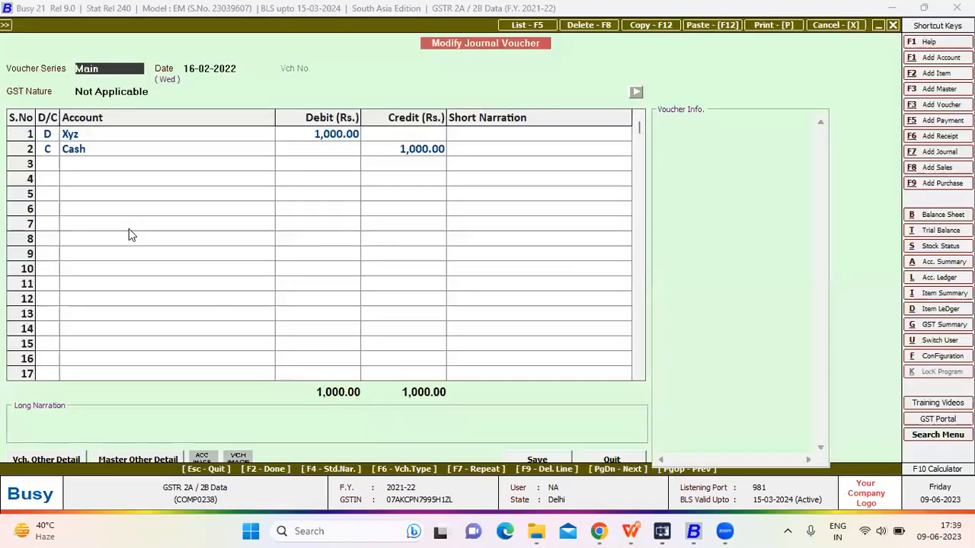
- Check the GST type in the Xyz account master from the voucher's debit line and return to the tax audit report
click(92, 138)
double_click(91, 138)
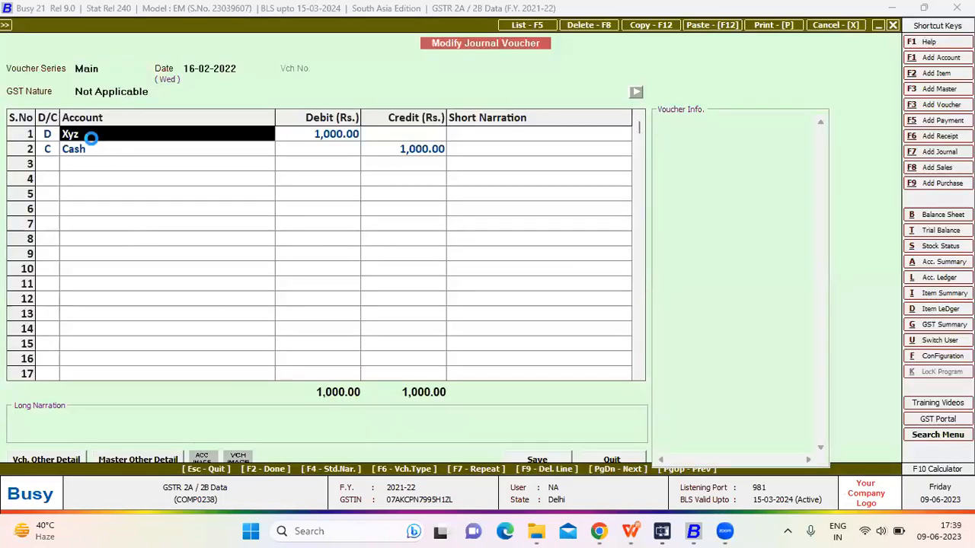
click(124, 230)
key(Escape)
key(Escape)
key(Escape)
key(Return)
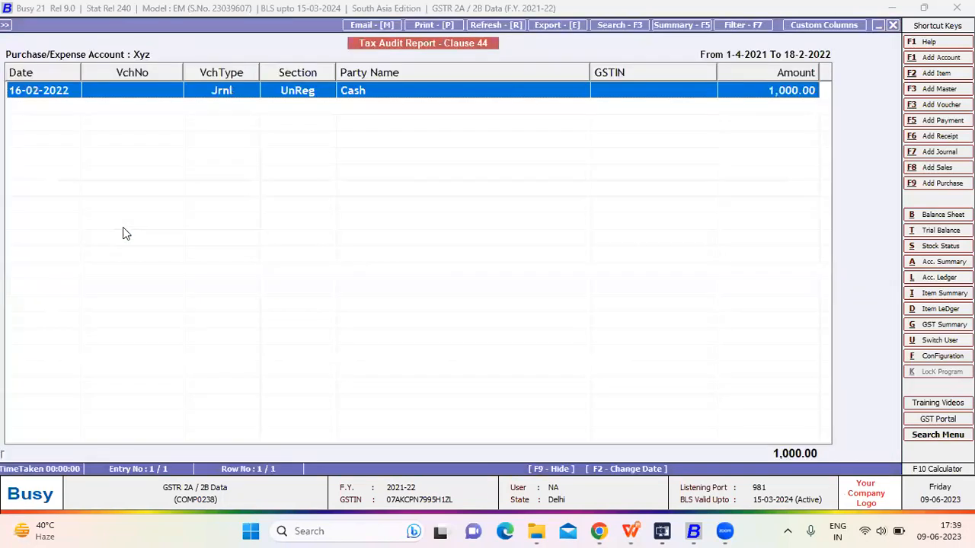
key(Escape)
key(Return)
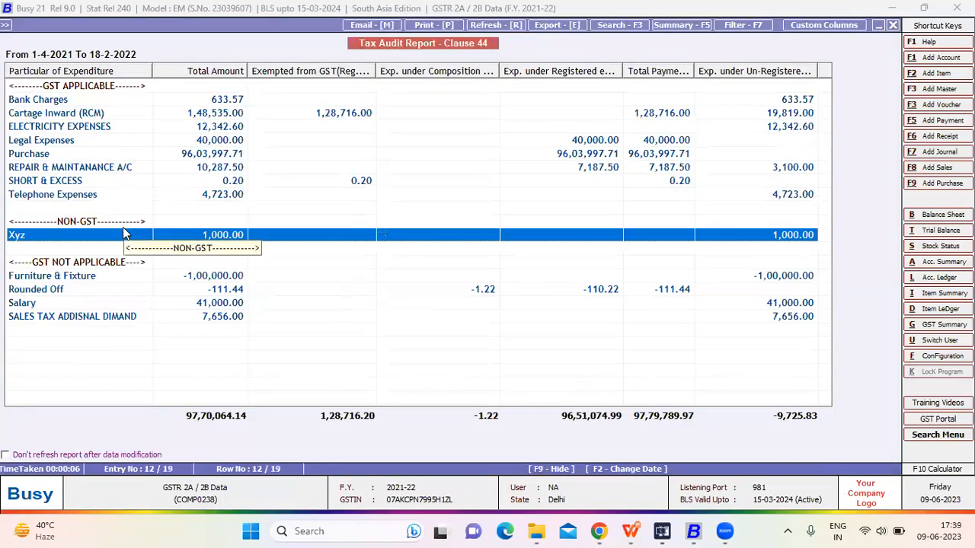
- List all entries behind Rounded Off in the GST NOT APPLICABLE section and open the first sales voucher
key(Down)
key(Down)
key(Down)
key(Down)
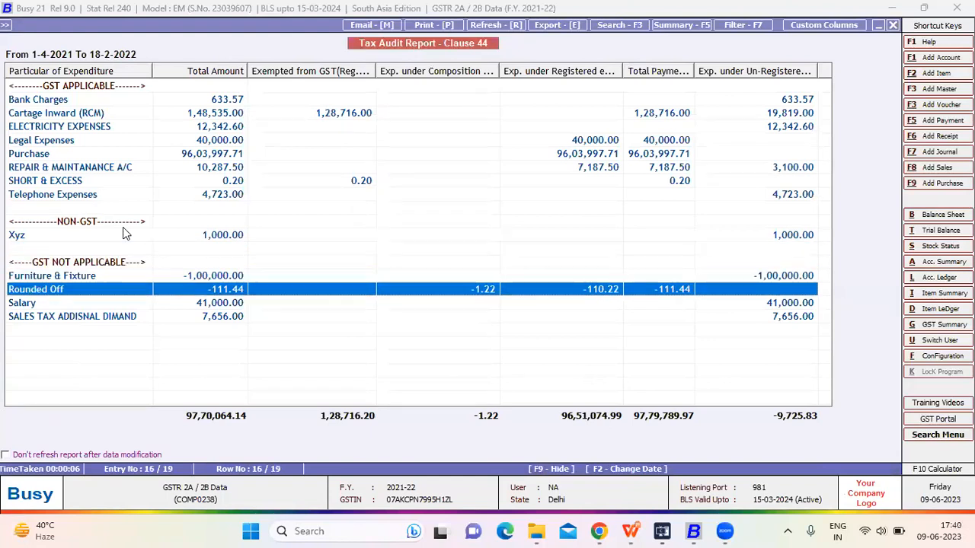
key(Return)
key(Return)
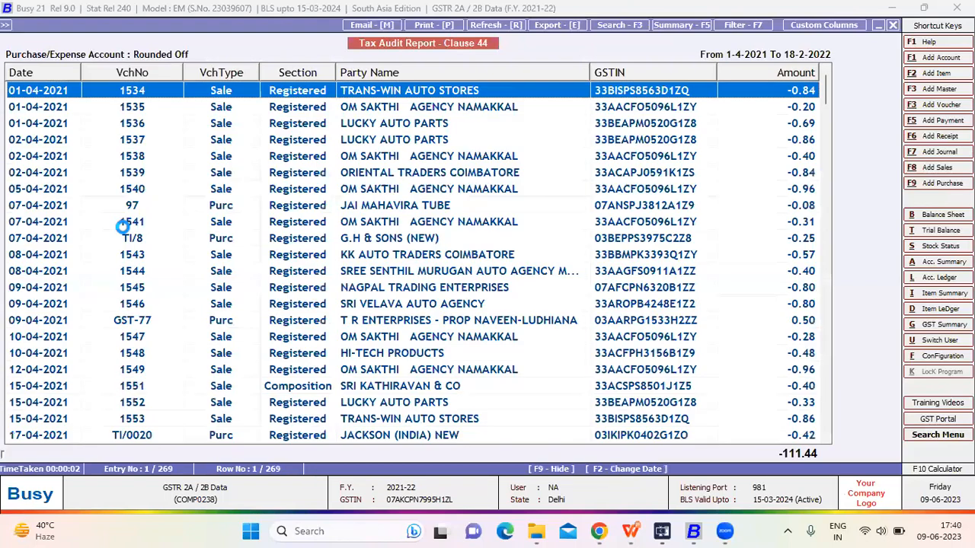
key(Return)
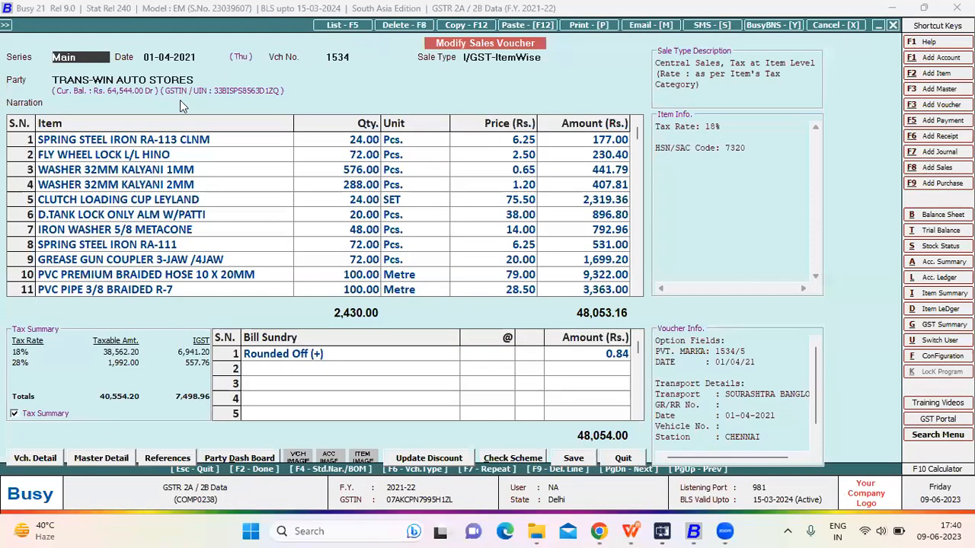
- Close the sales voucher, go through the remaining GST NOT APPLICABLE expenses, and leave the Clause 44 tax audit report
key(Escape)
key(Escape)
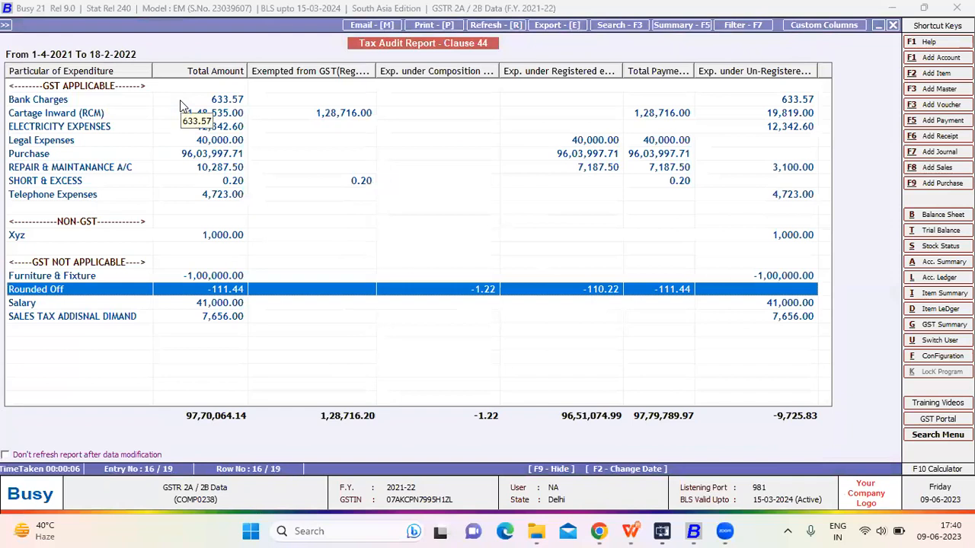
key(Up)
key(Down)
key(Down)
key(Down)
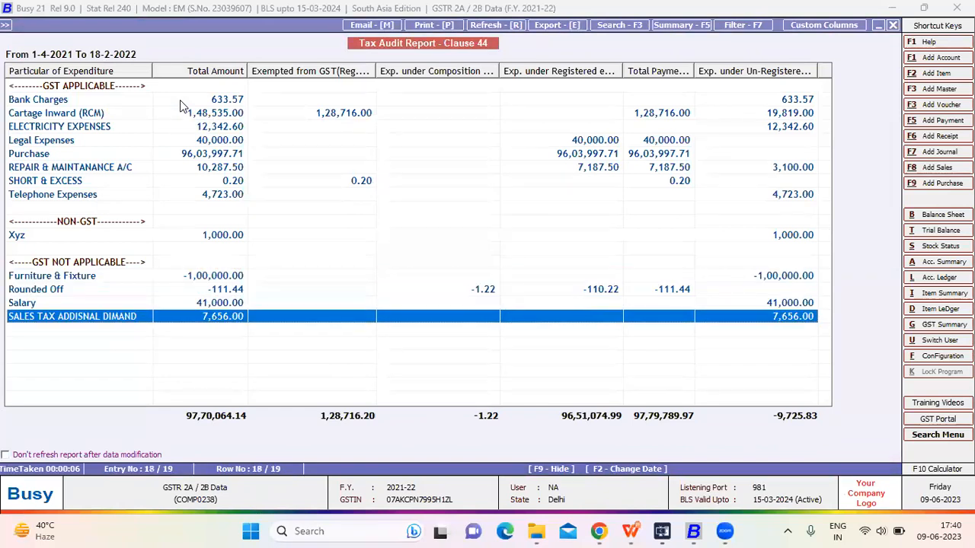
key(Escape)
key(Escape)
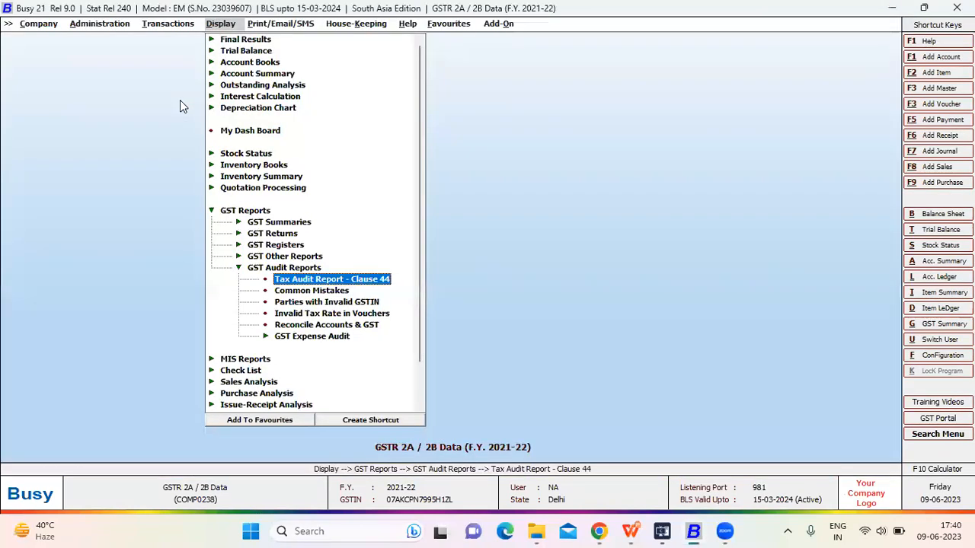
- Run the Common Mistakes report from the GST audit reports and list the mistakes found in account masters
key(Down)
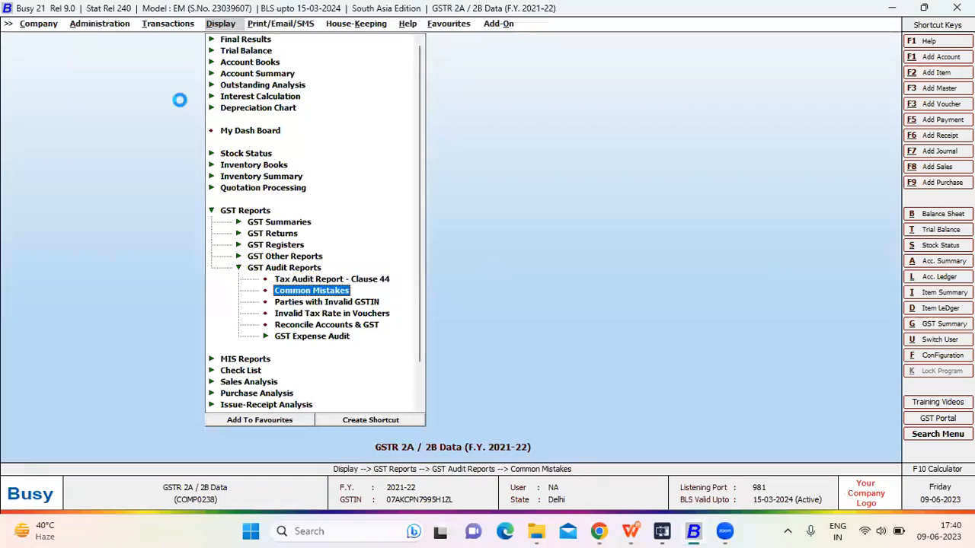
key(Return)
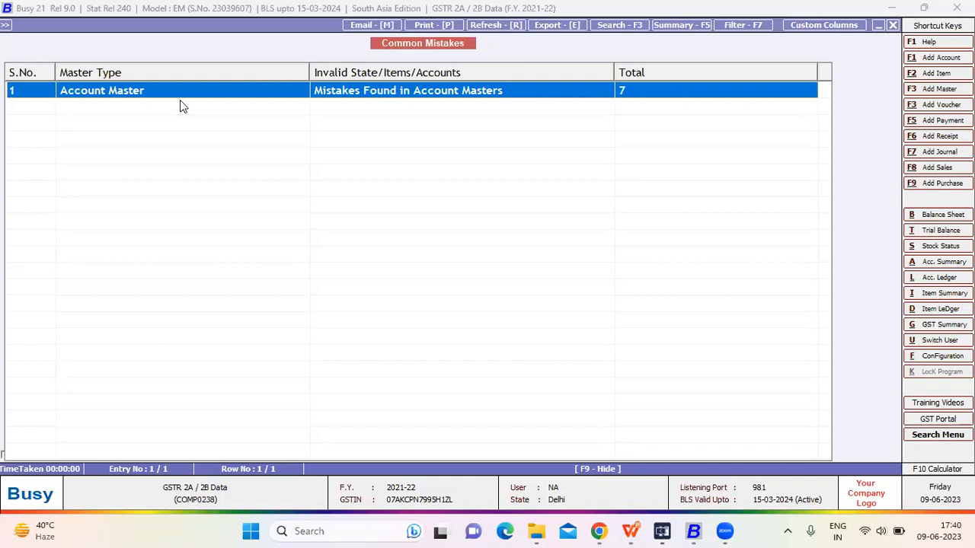
key(Return)
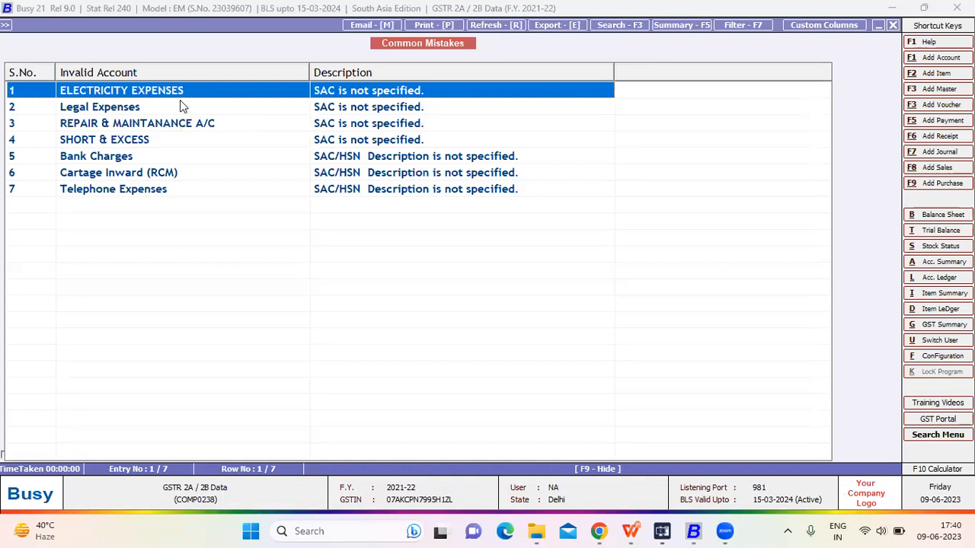
- Go through the invalid accounts and view the HSN/SAC description form for Telephone Expenses without entering anything
key(Down)
key(Down)
key(Down)
key(Down)
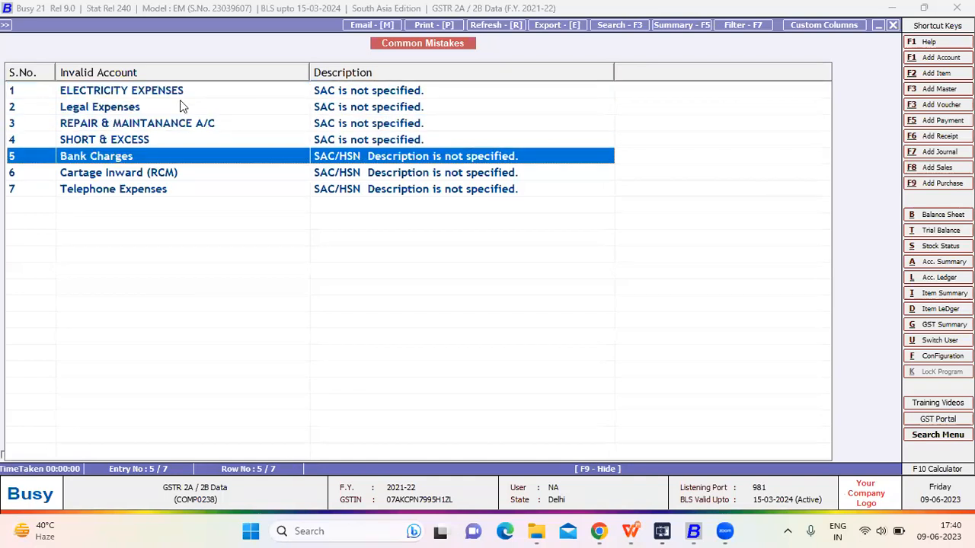
key(Down)
key(Down)
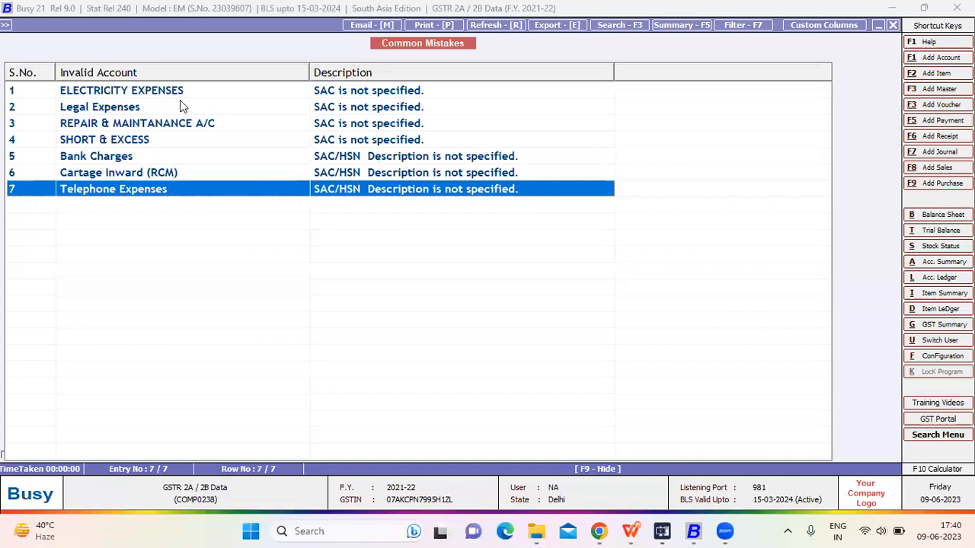
key(Return)
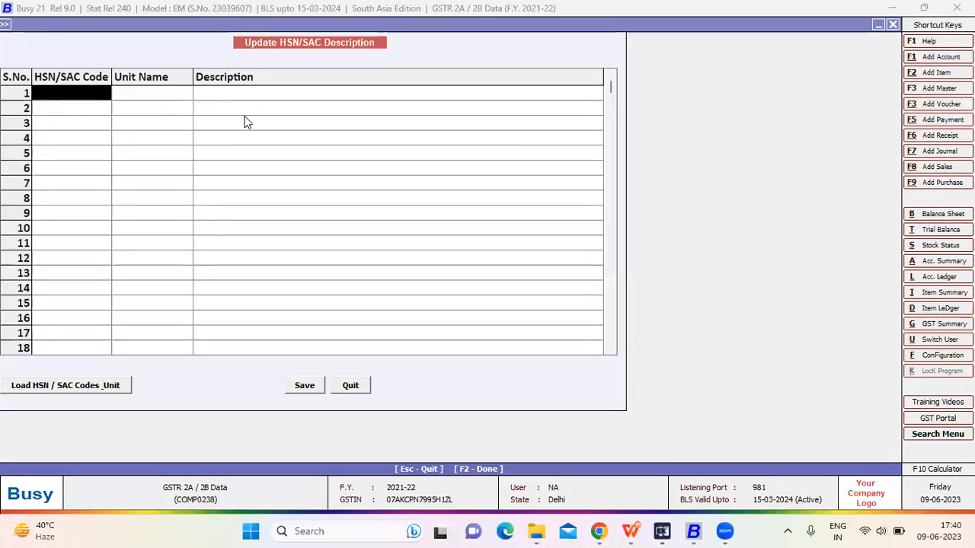
key(Escape)
- Set the Legal Expenses account's HSN/SAC code to 1234 with tax category Services 18%, save it, and leave the Common Mistakes report
click(303, 102)
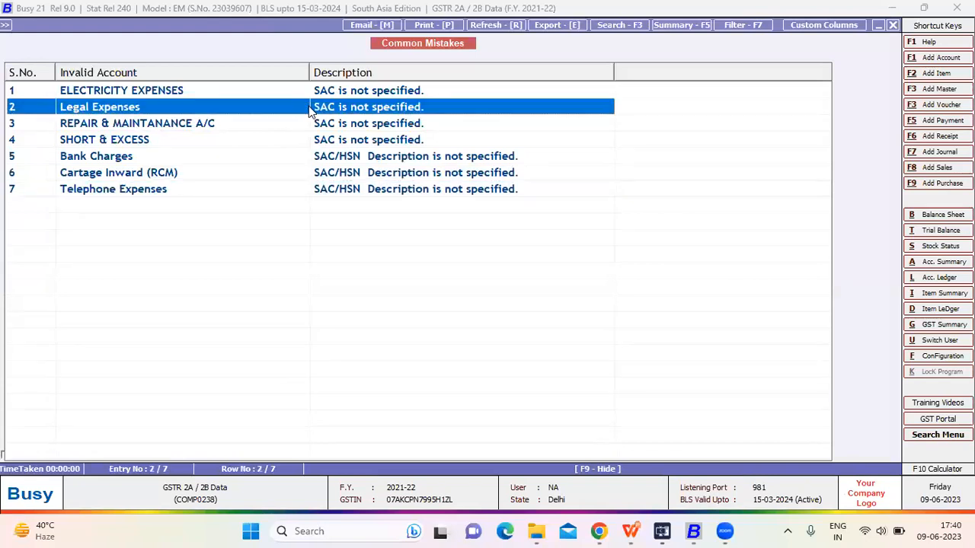
key(Return)
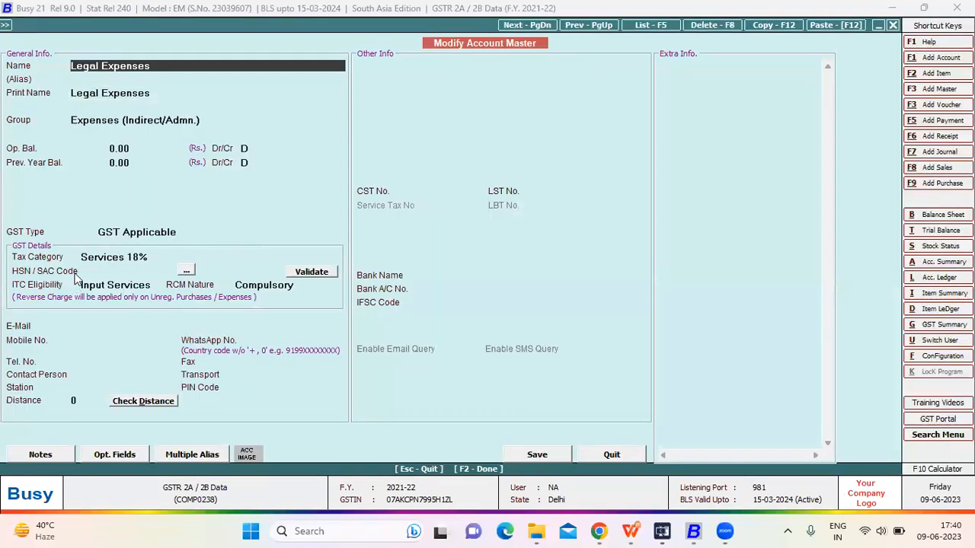
click(113, 257)
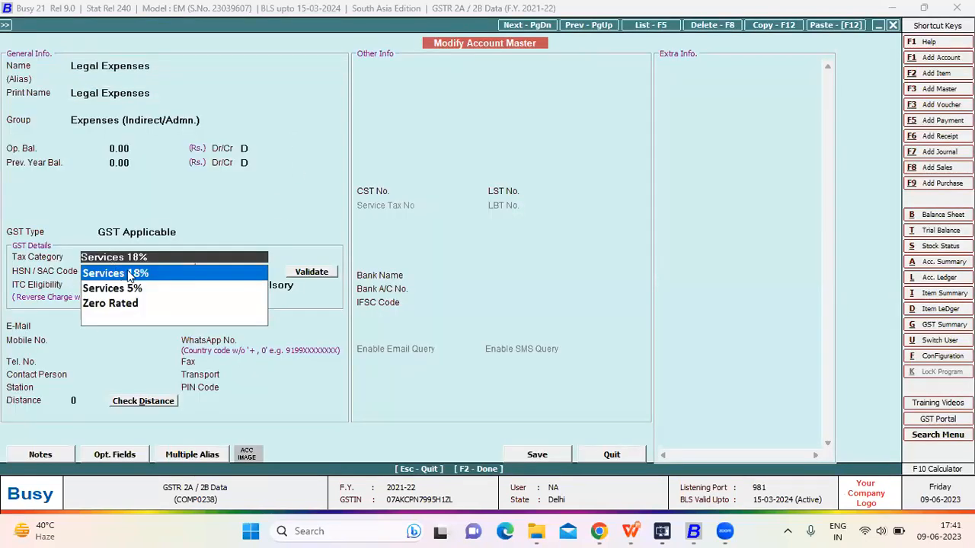
click(129, 274)
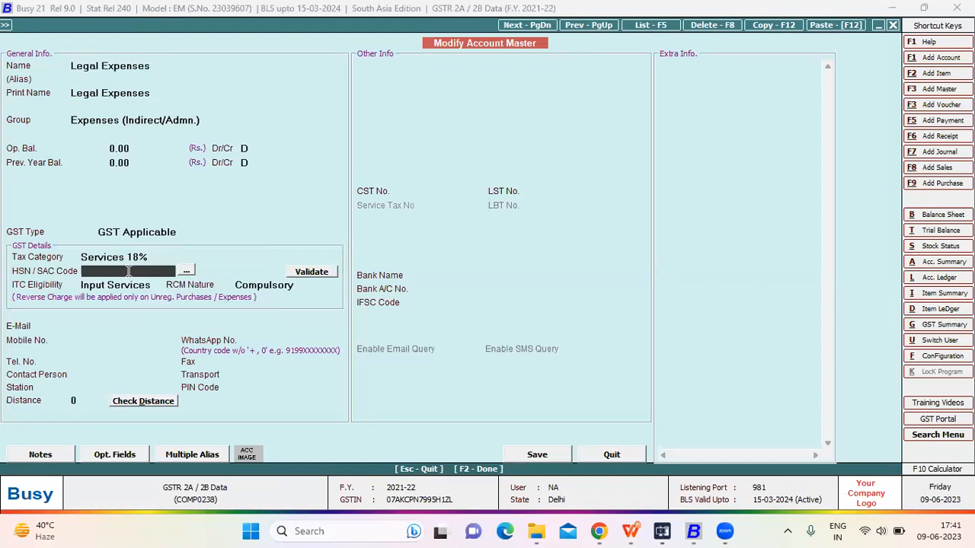
text(1234)
key(Return)
key(F2)
key(Return)
key(Down)
key(Up)
key(Home)
key(Escape)
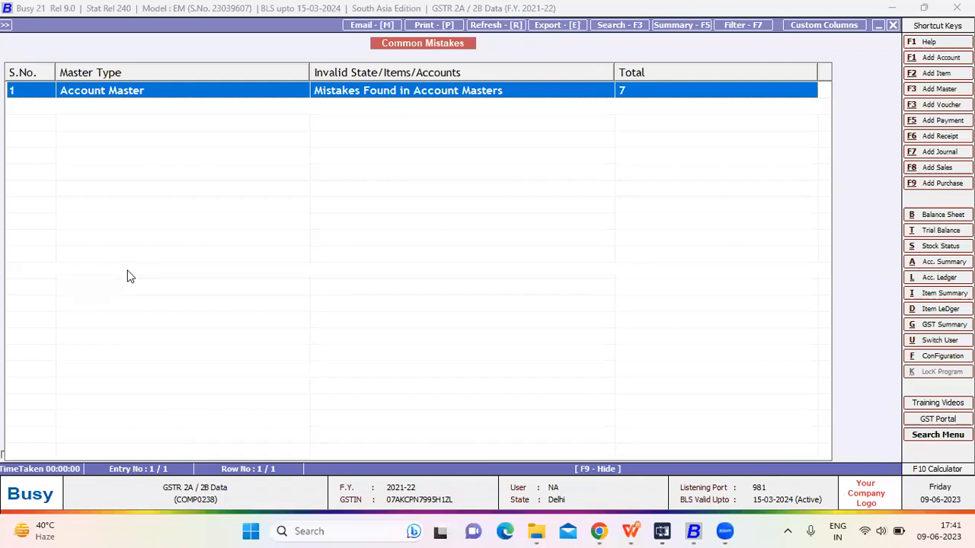
key(Escape)
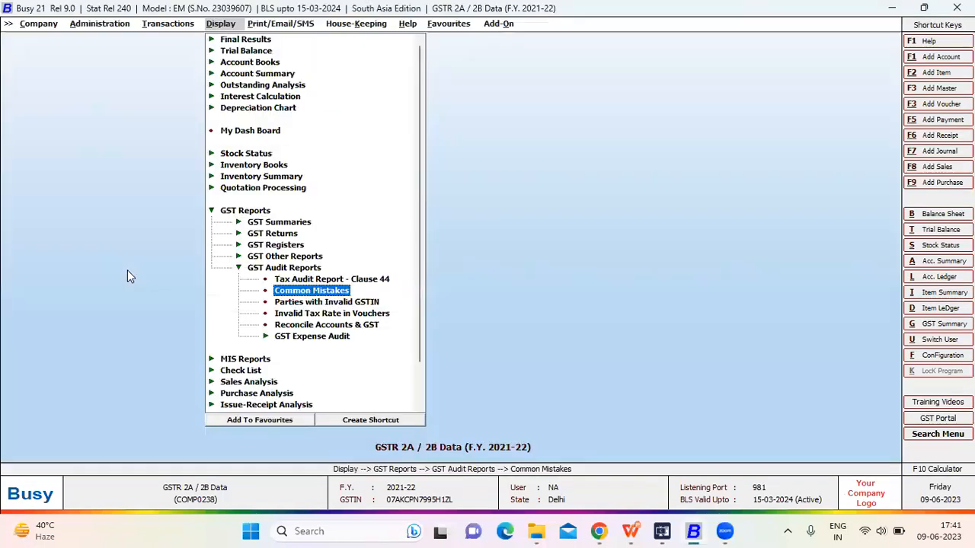
- Run the Parties with Invalid GSTIN report for the Sundry Debtors account group
key(Down)
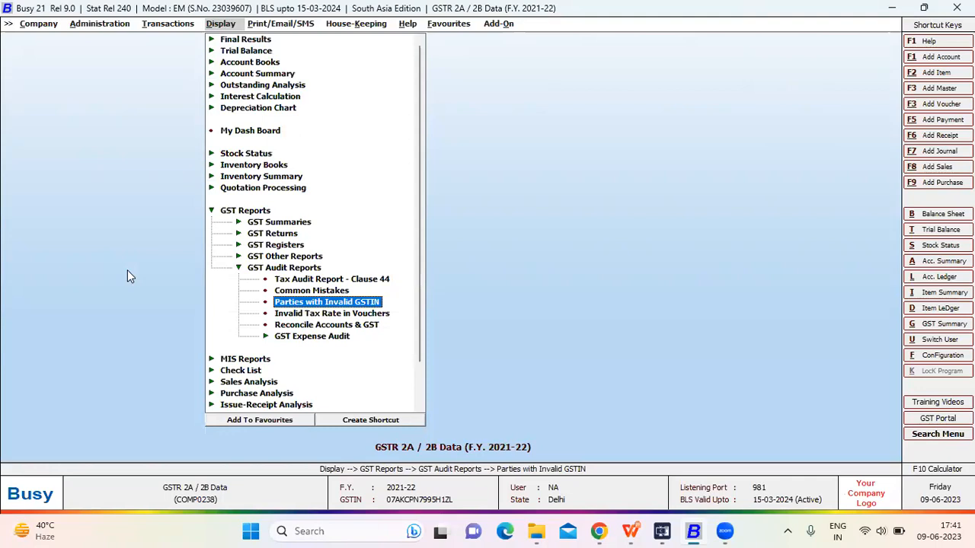
key(Return)
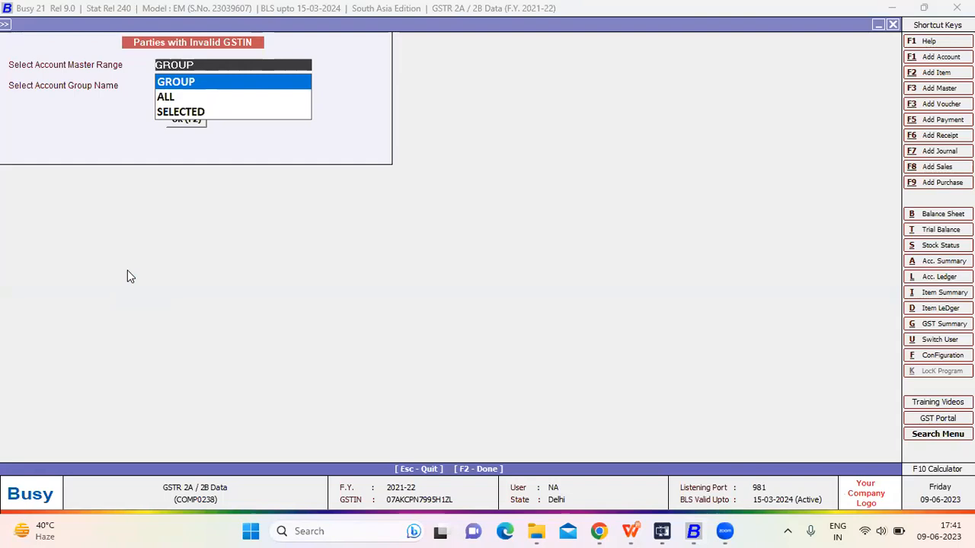
key(Return)
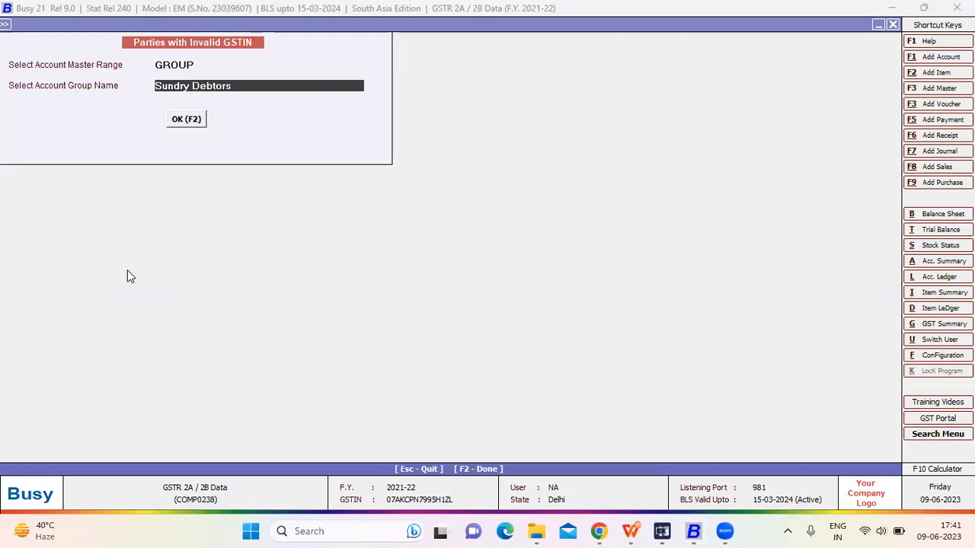
key(Return)
key(Return)
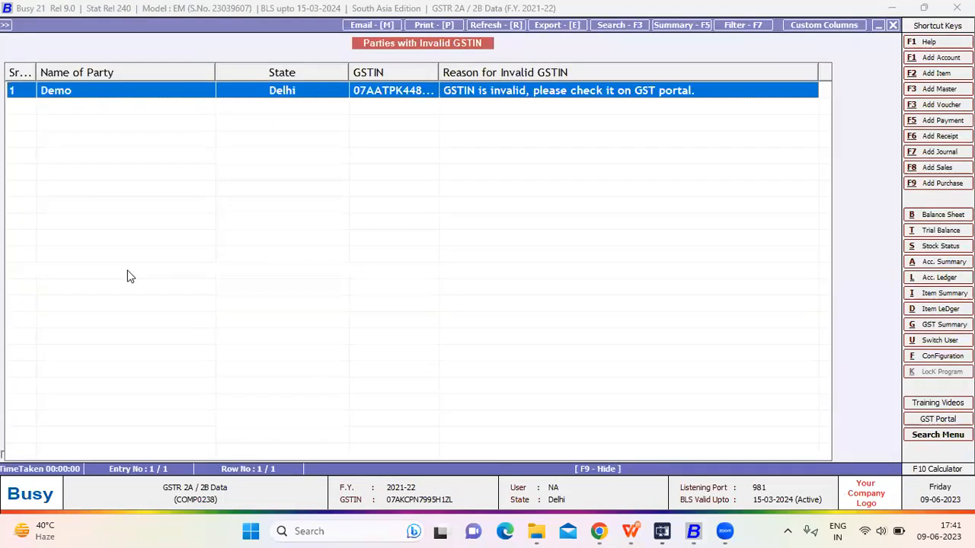
- Validate the GSTIN online in the Demo party's account master and leave the Parties with Invalid GSTIN report
key(Return)
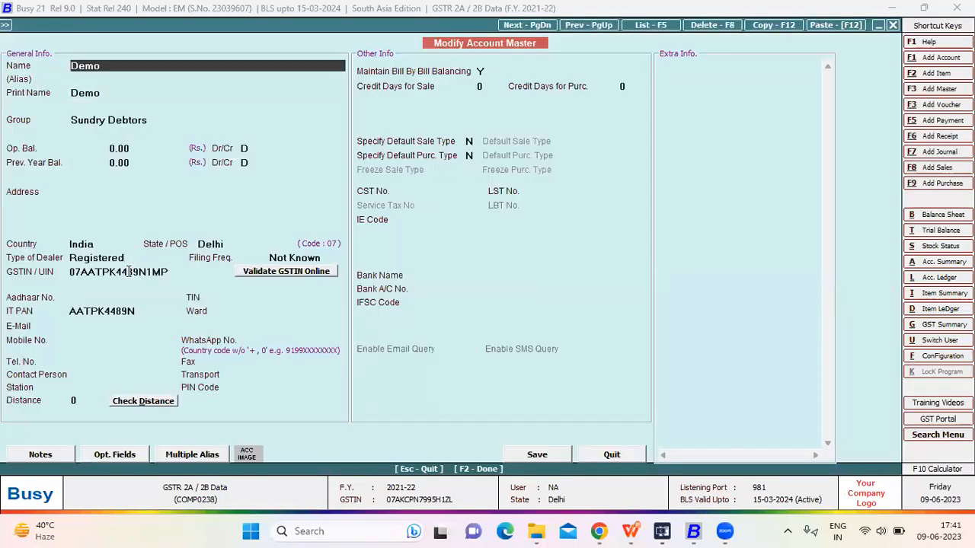
click(183, 272)
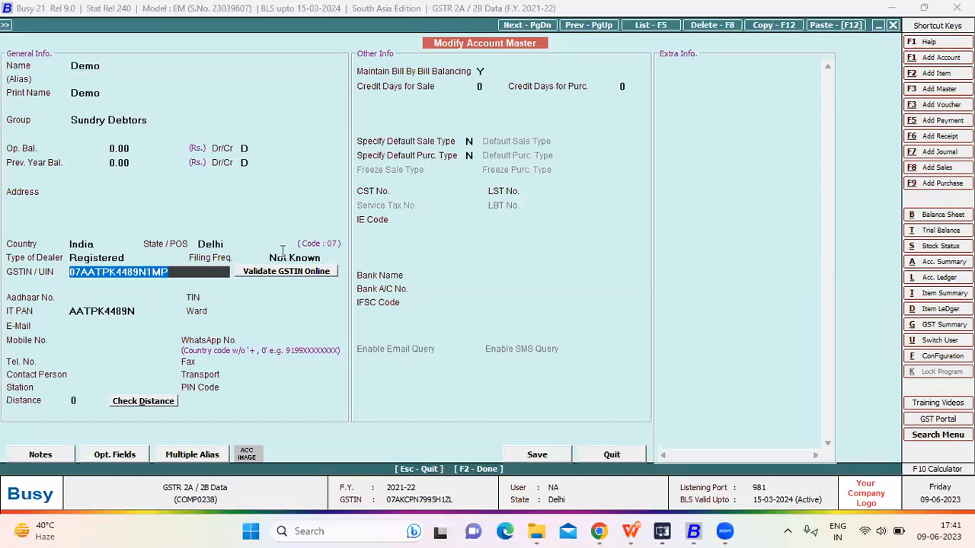
click(286, 274)
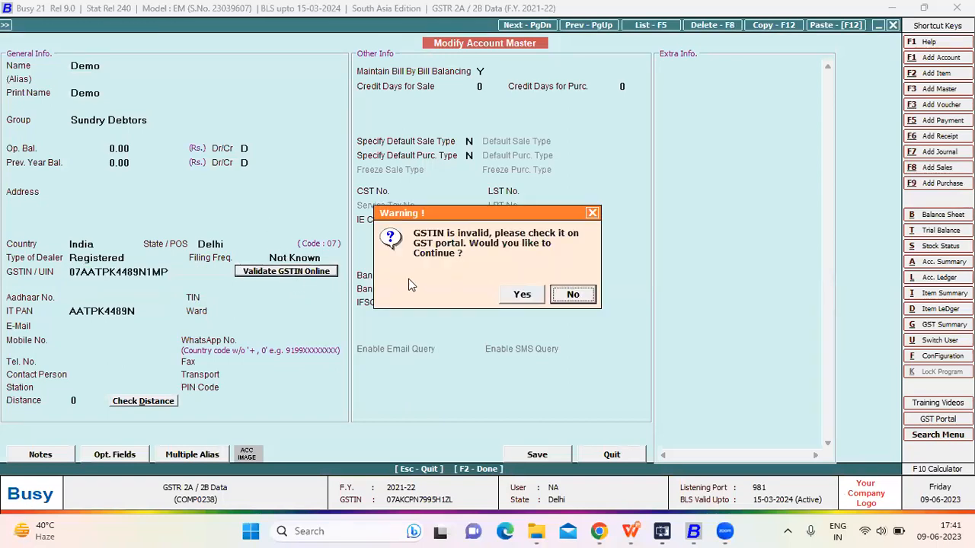
click(521, 296)
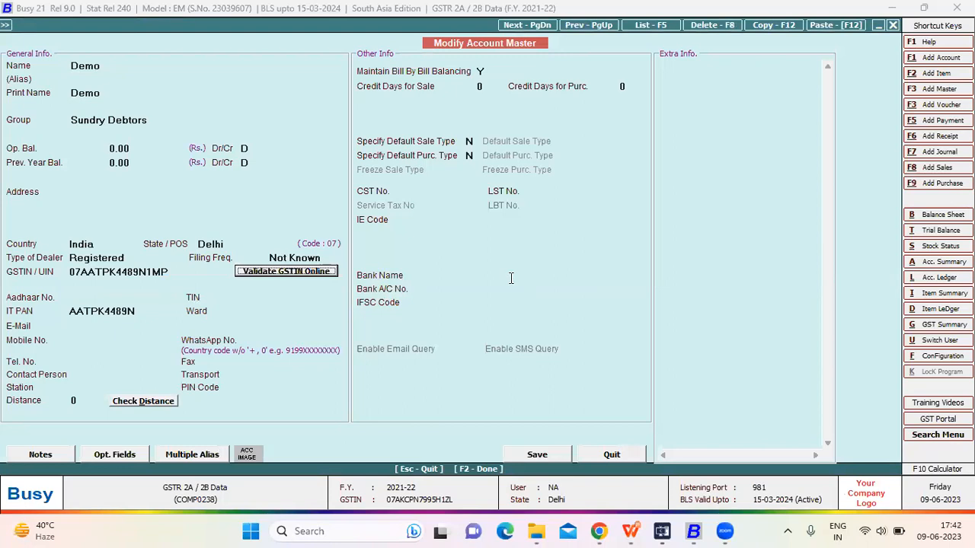
click(306, 273)
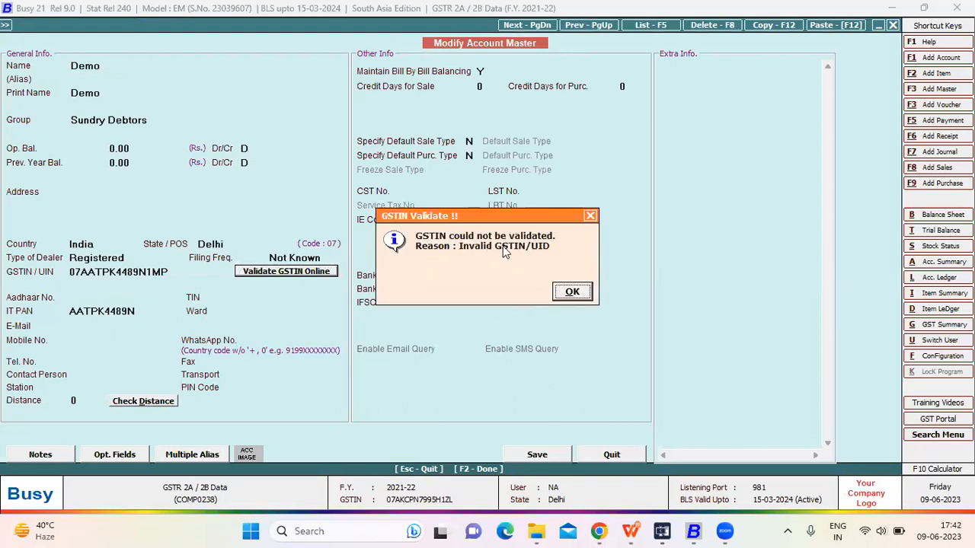
click(570, 296)
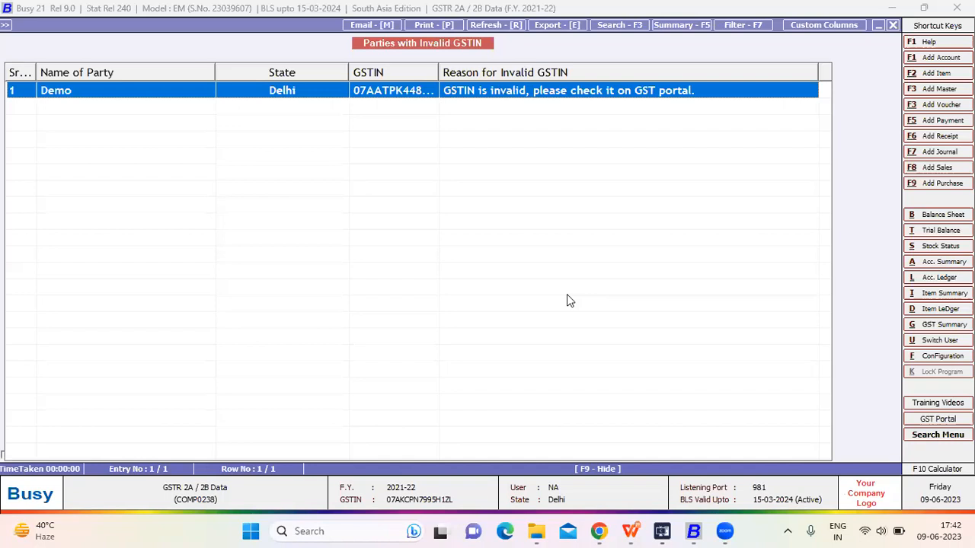
key(Escape)
key(Escape)
key(Escape)
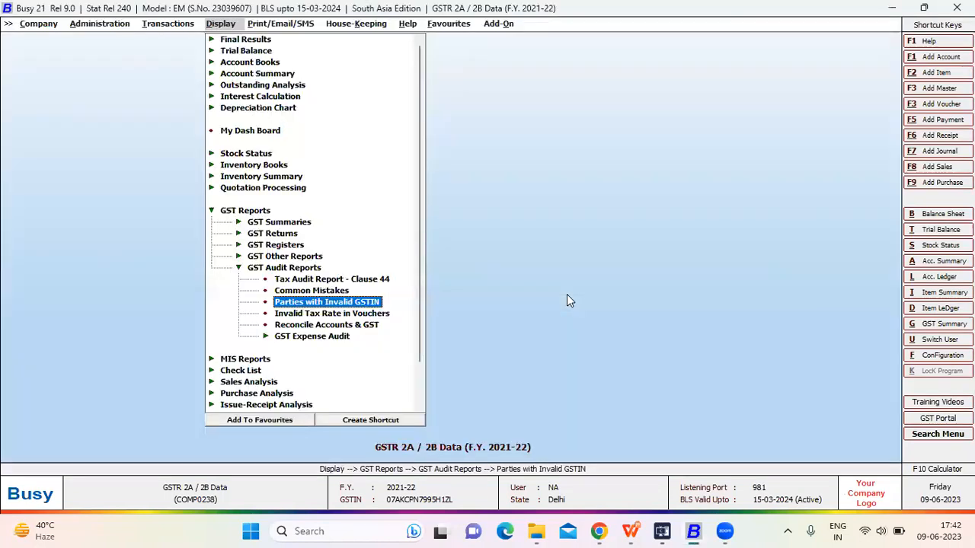
- Start the Invalid Tax Rate in Vouchers report, look over its voucher type choices, and select the tax rate check for Sales
key(Down)
key(Return)
key(Return)
key(Return)
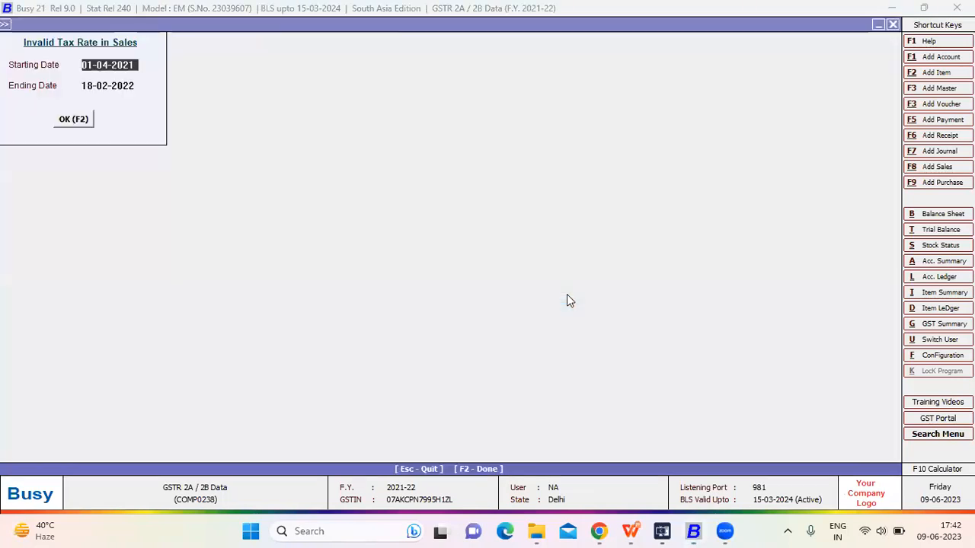
key(Escape)
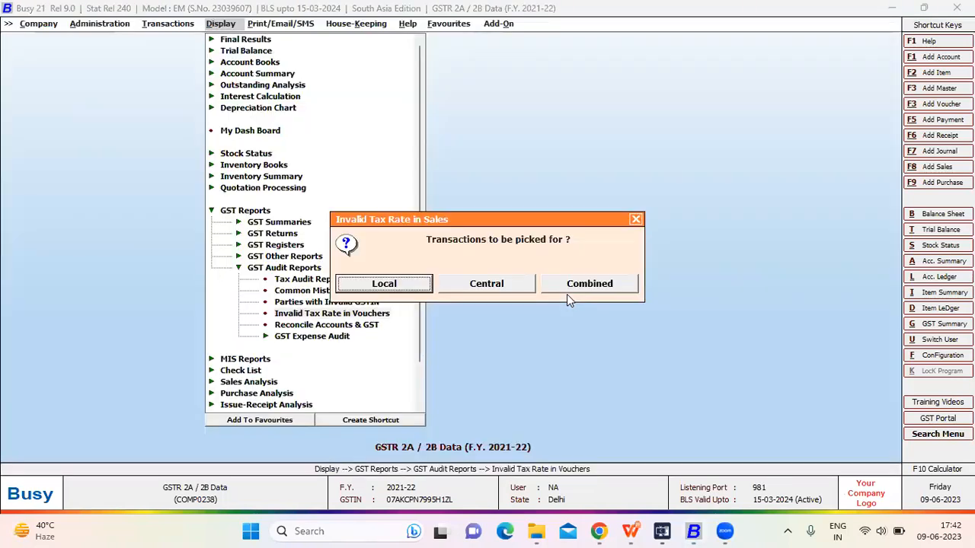
key(Escape)
key(Right)
key(Right)
key(Right)
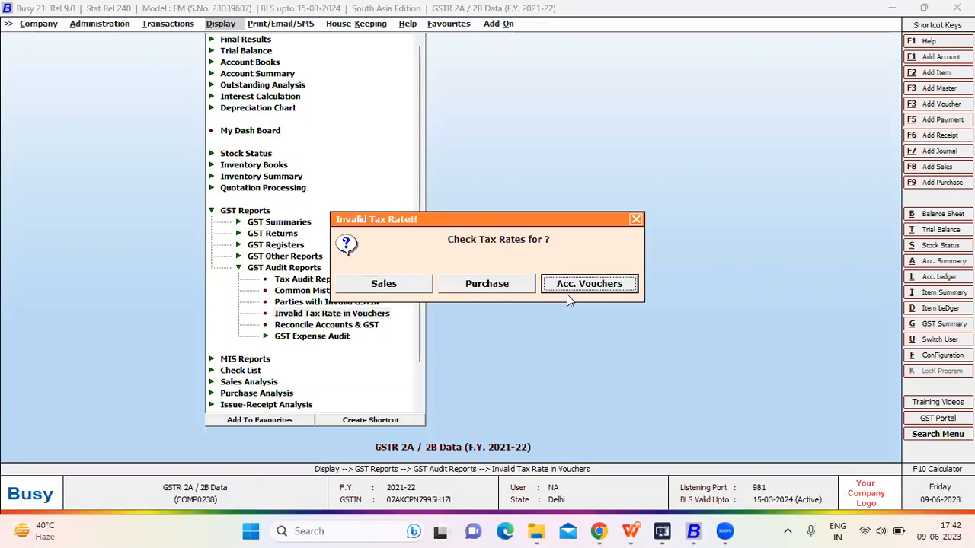
key(Return)
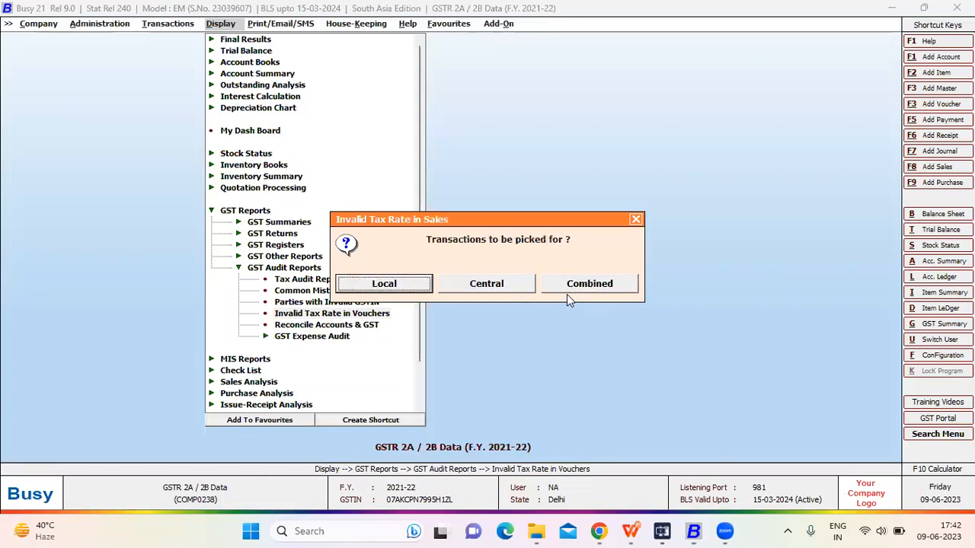
- Run the sales tax rate check from 01-04-2021 to 18-02-2022, open the 31-01-2022 sales voucher, and select its item line
key(Right)
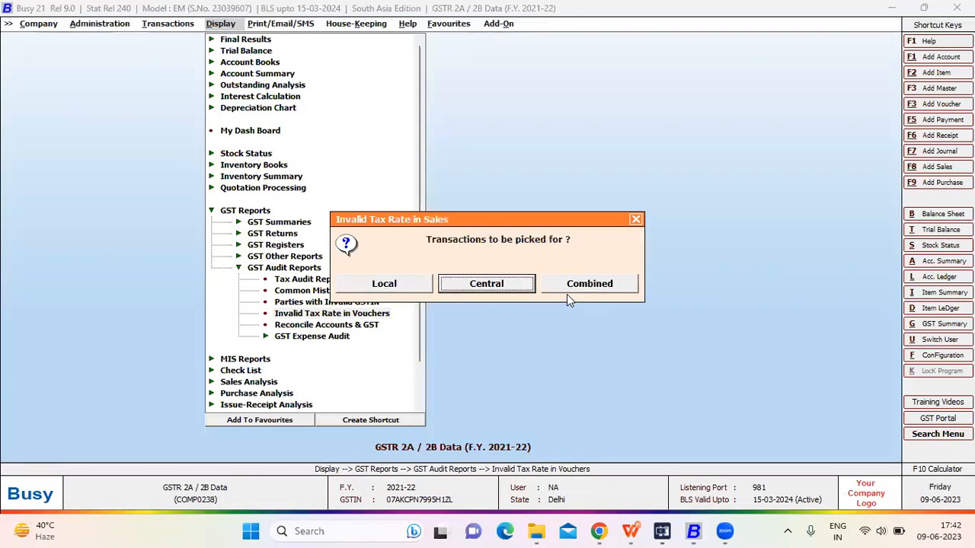
key(Right)
key(Left)
key(Right)
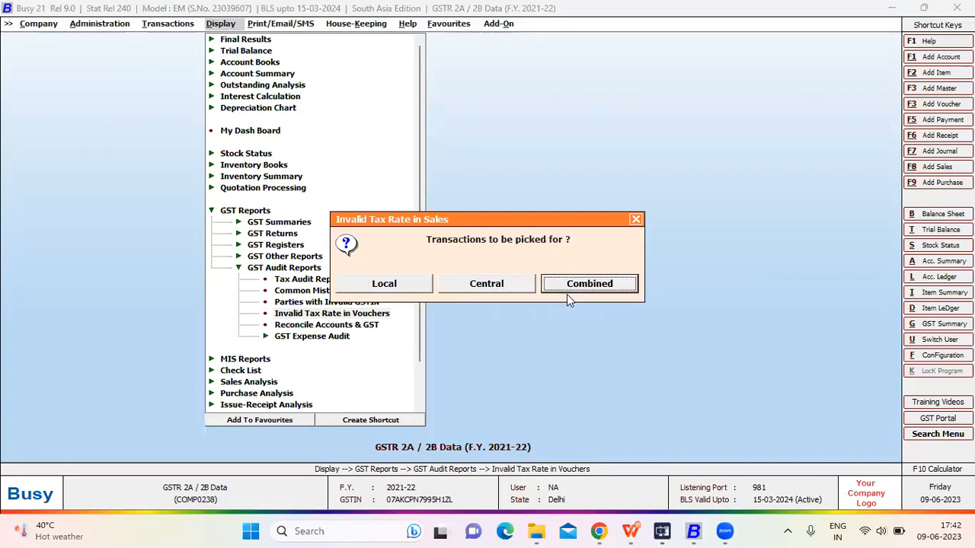
key(Right)
key(Return)
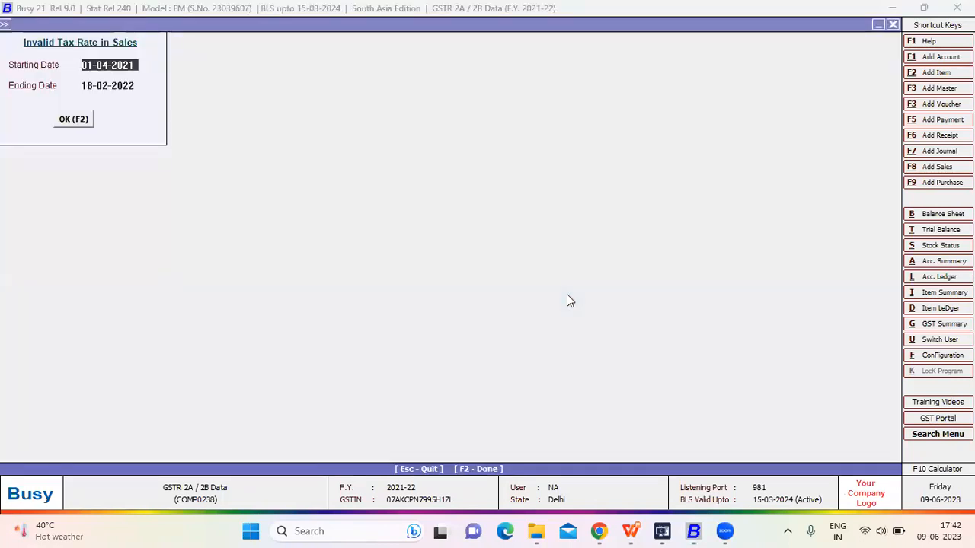
key(Return)
key(Return)
key(Return)
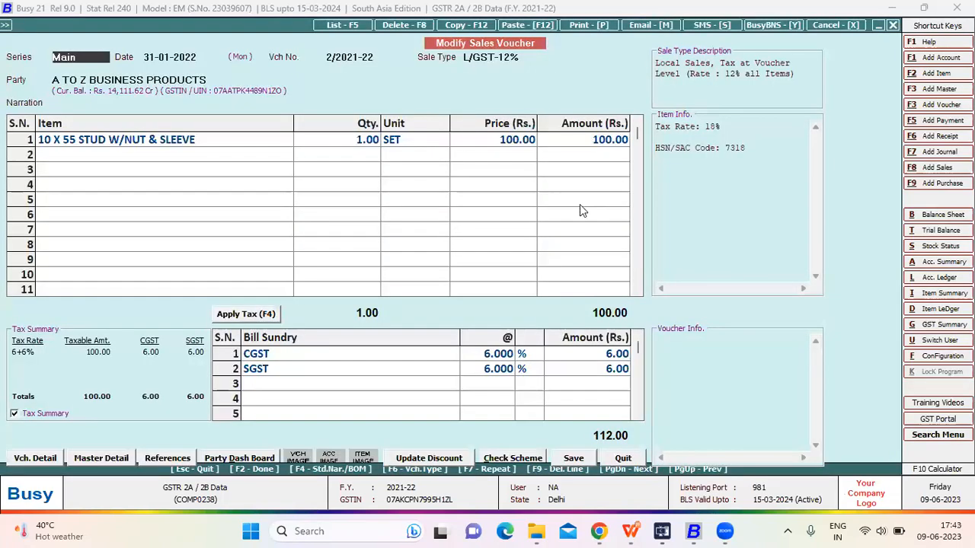
click(175, 146)
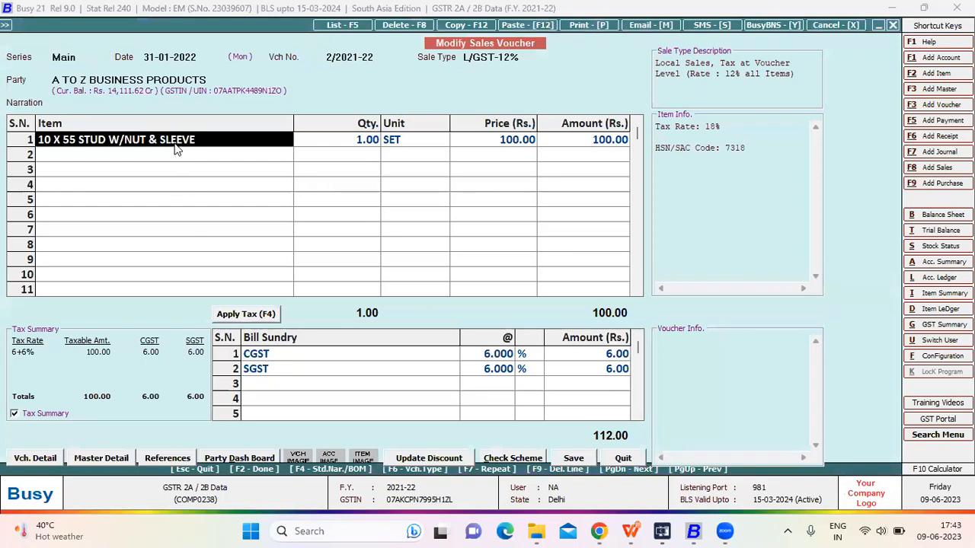
- Check the tax category in the item master of 10 X 55 STUD W/NUT & SLEEVE and return to the sales voucher
key(alt+n)
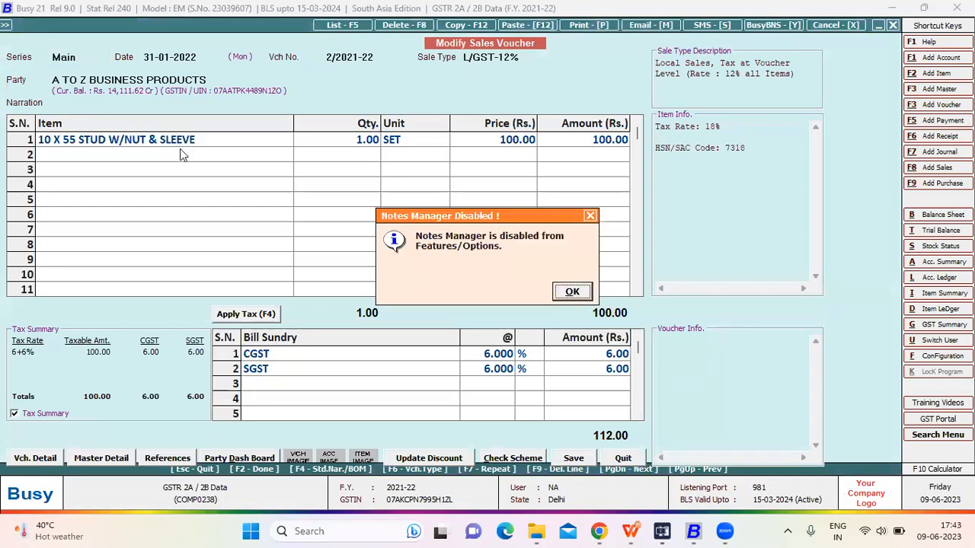
key(Return)
key(alt+m)
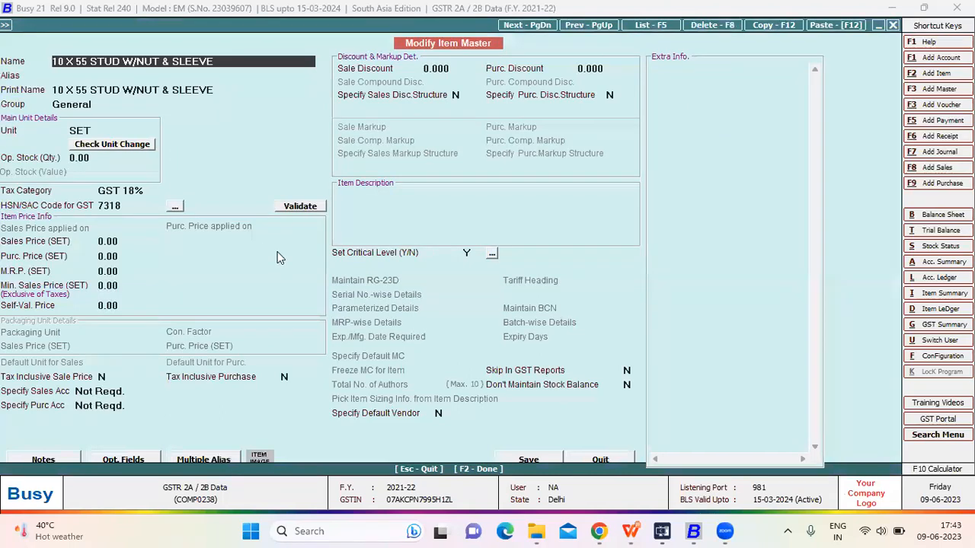
click(147, 191)
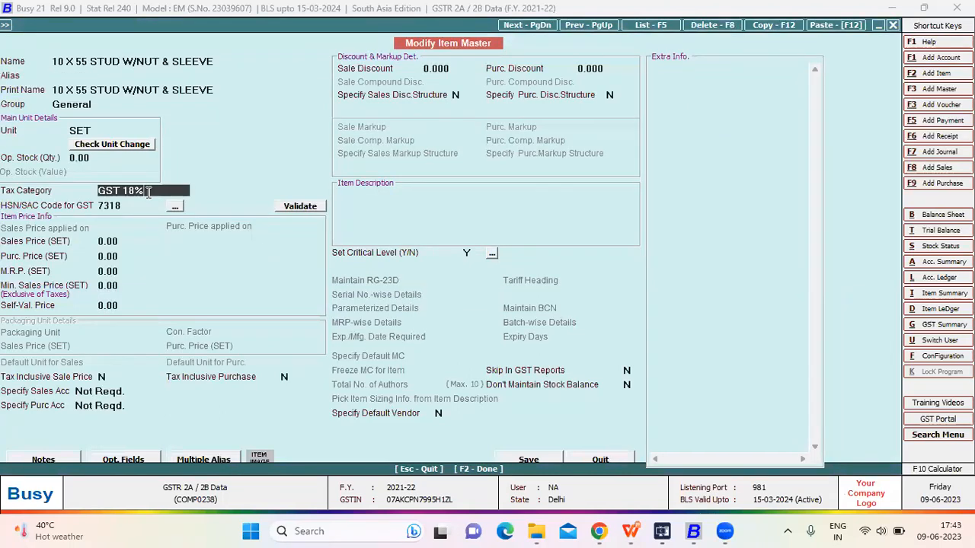
key(Escape)
key(Escape)
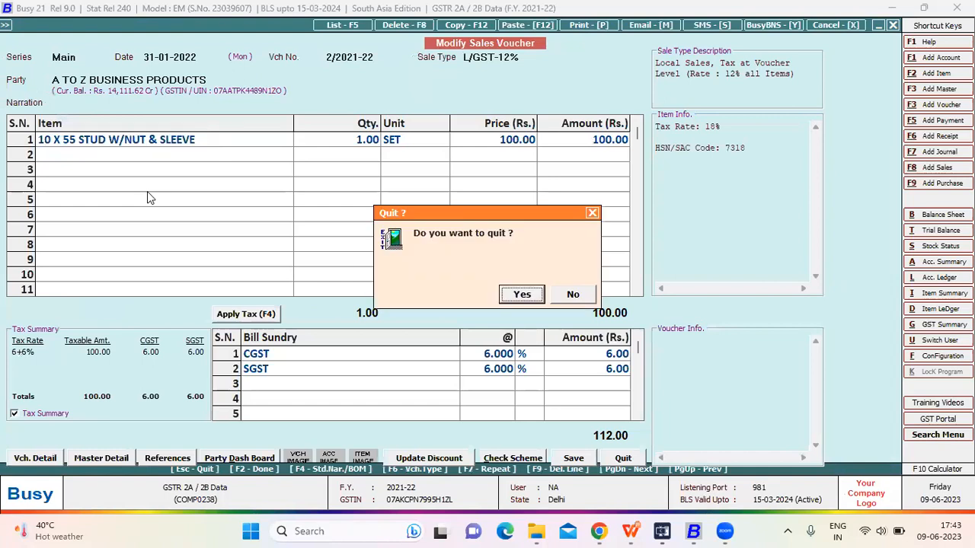
key(Right)
key(Return)
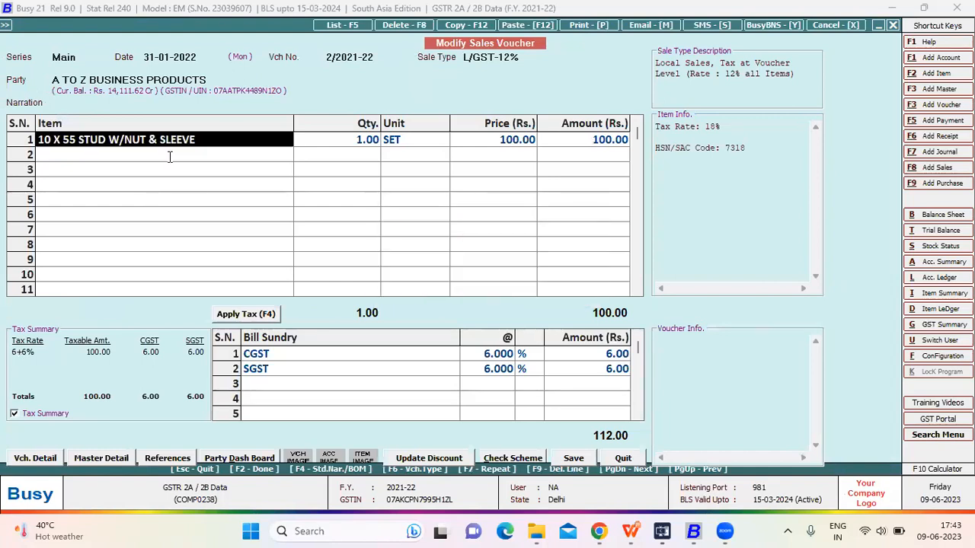
- Check the CGST and SGST rates charged in the sales voucher and leave the Invalid Tax Rate in Vouchers report
click(306, 356)
click(306, 373)
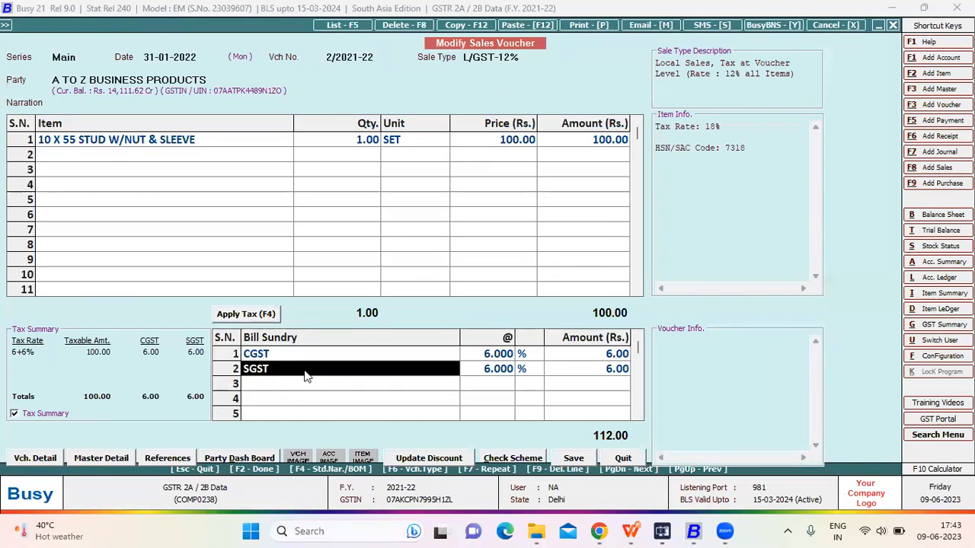
click(498, 358)
click(485, 371)
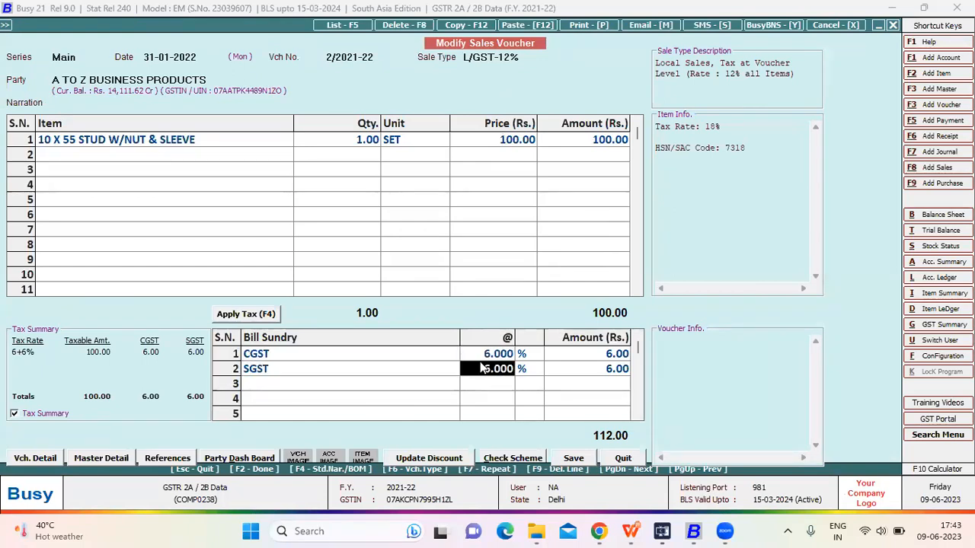
key(Escape)
key(Return)
key(Escape)
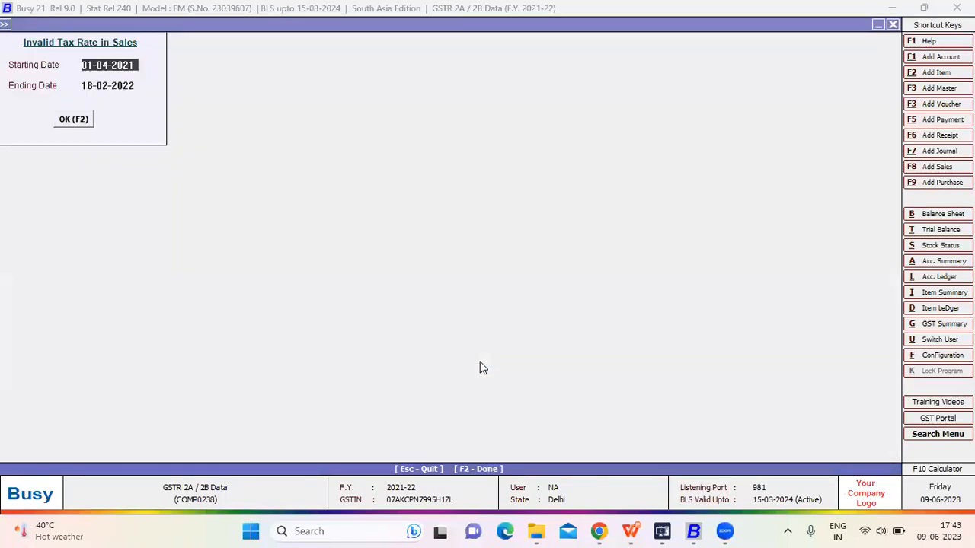
key(Escape)
key(Escape)
key(Escape)
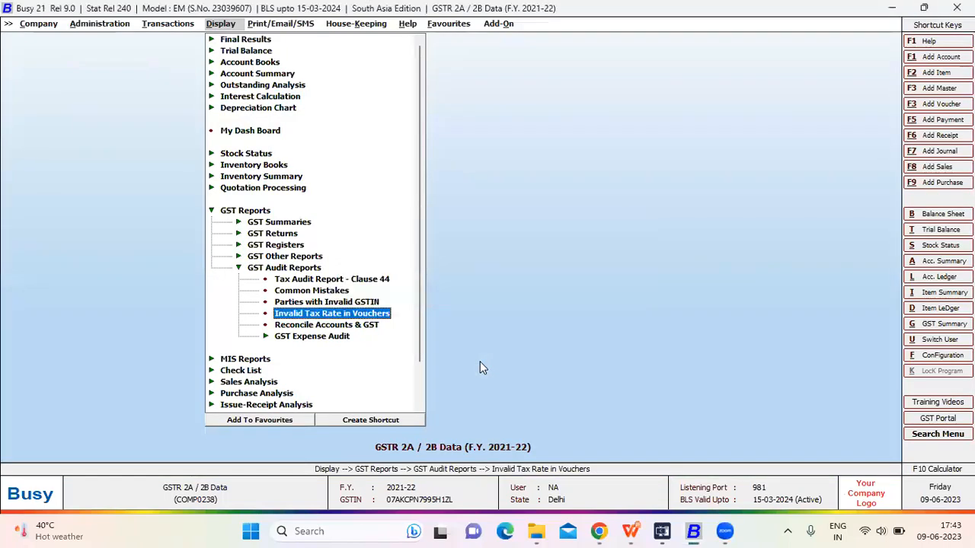
- Run Reconcile Accounts & GST for Sales from 01-04-2021 to 18-02-2022, ignoring differences up to Rs. 1 and answering N to both options
key(Down)
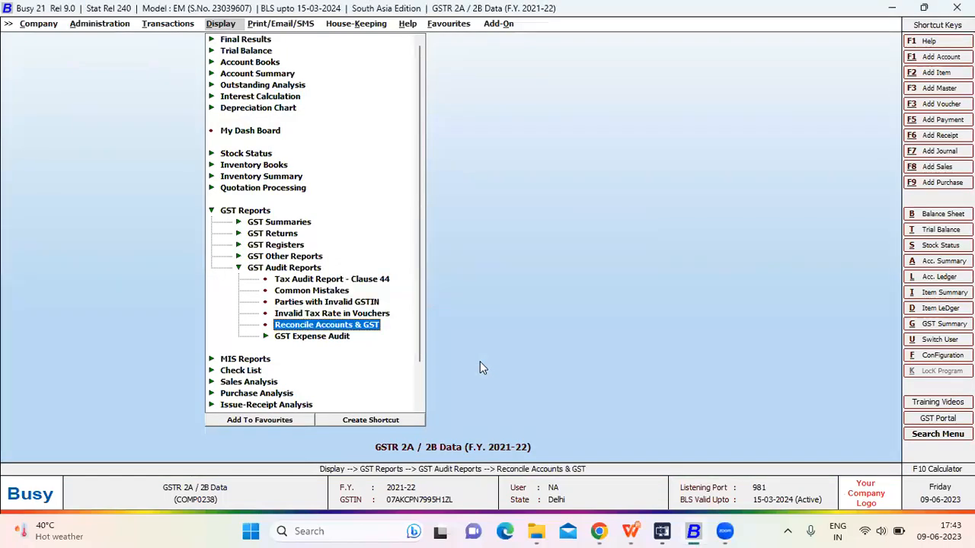
key(Return)
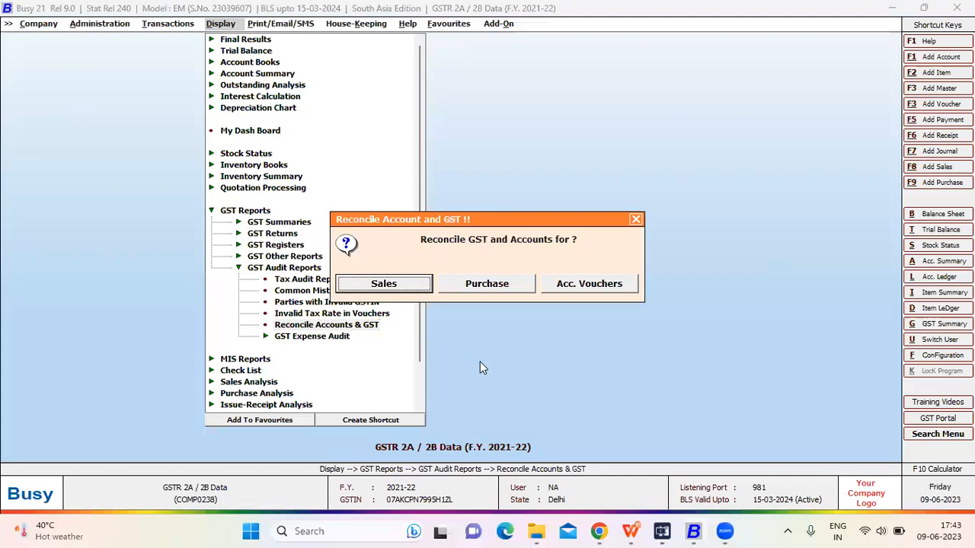
key(Return)
key(Return)
key(Return)
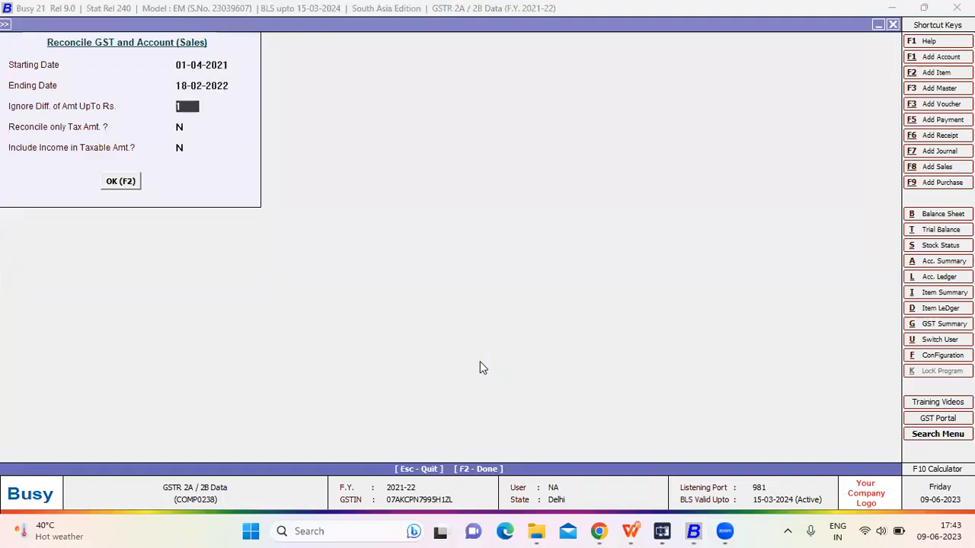
key(Return)
key(Return)
key(Return)
key(Return)
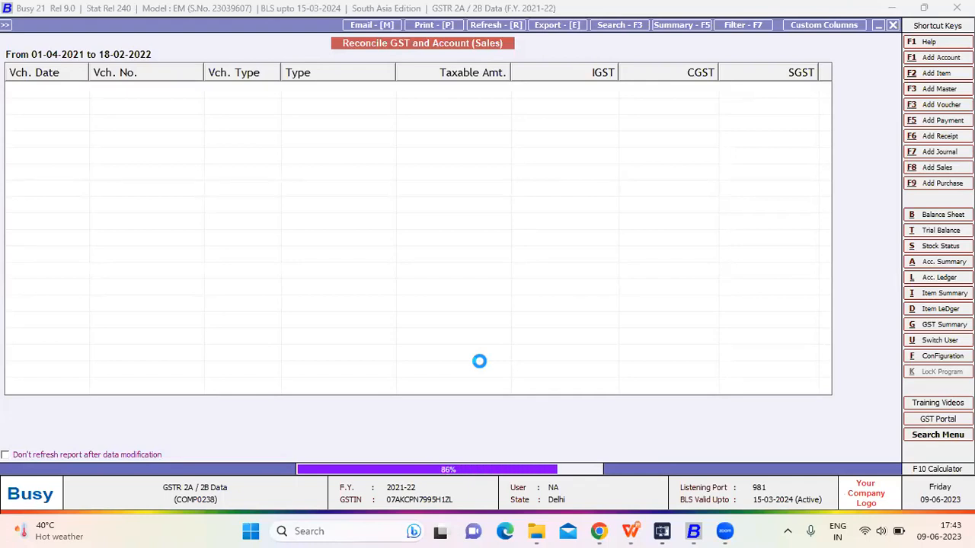
- Open sales voucher 3/2021-22 from the reconciliation report and go through its header fields and first item line
key(Down)
key(Down)
key(Return)
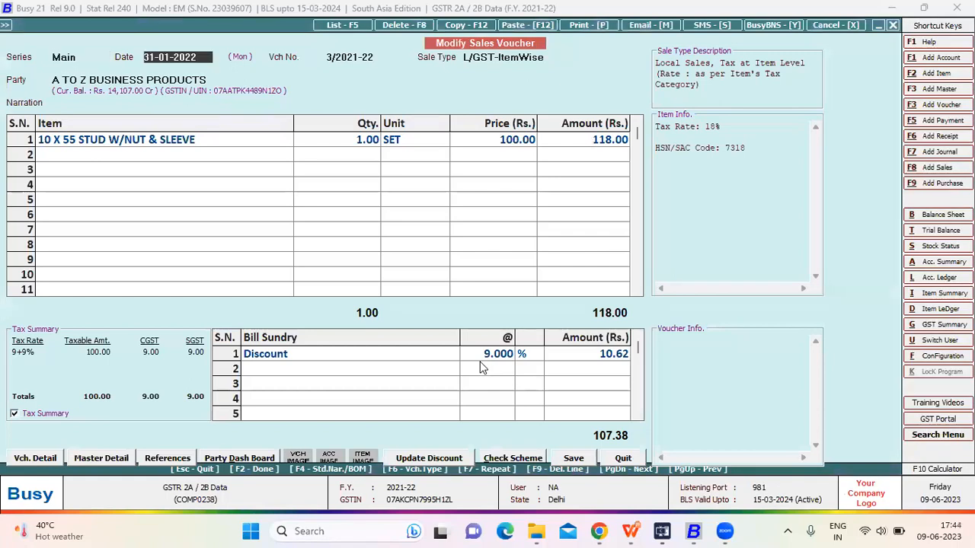
key(Return)
key(Return)
key(Return)
key(Return)
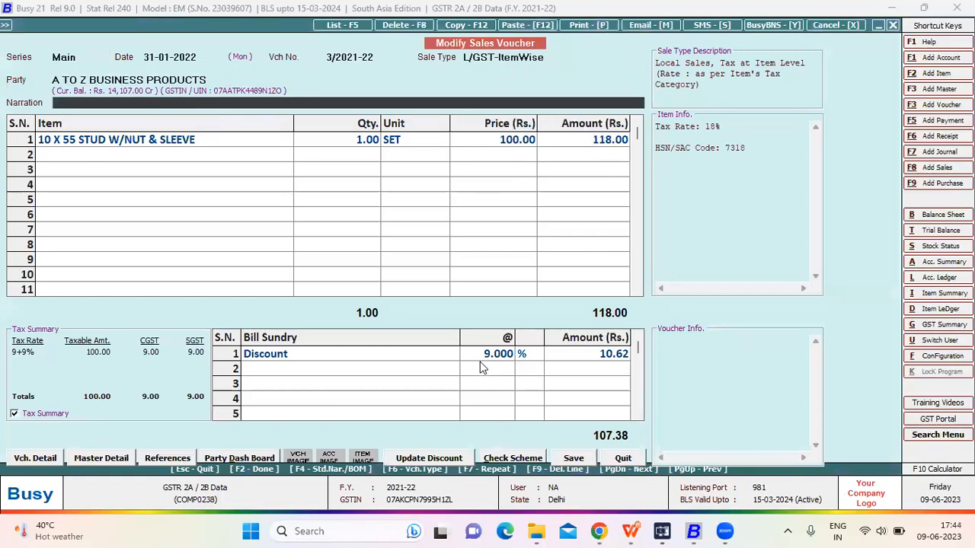
key(Return)
key(Return)
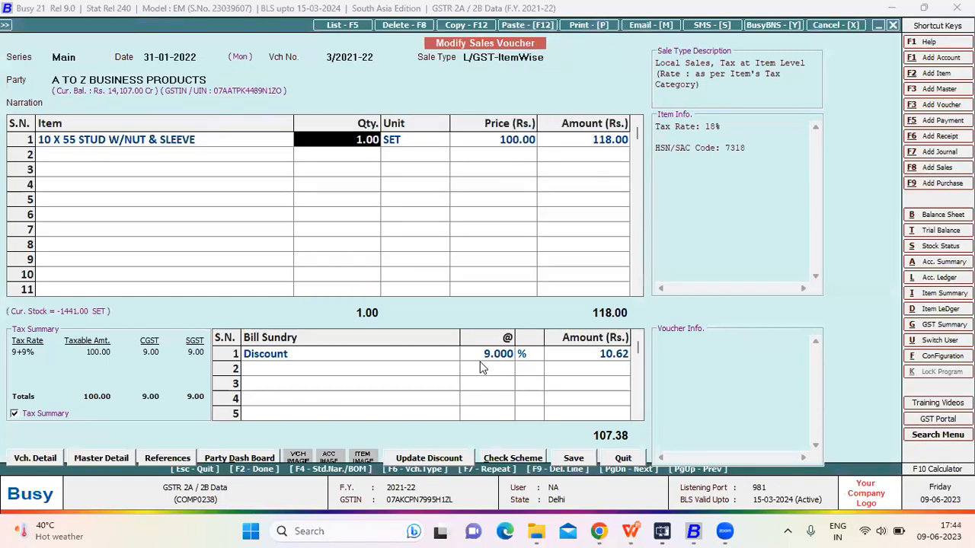
key(Return)
key(Return)
key(Return)
key(Return)
key(Return)
key(Return)
key(Return)
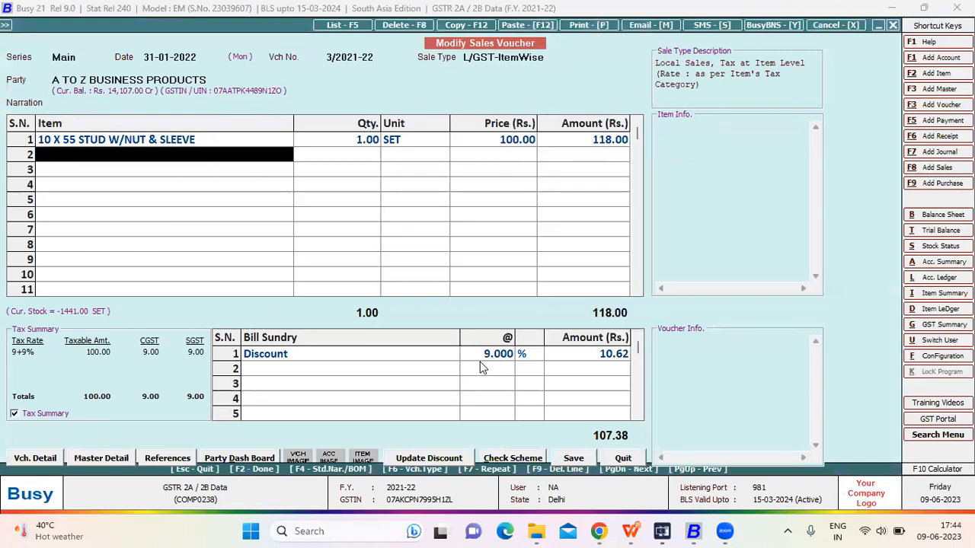
- Check the Adjust In Sale Amount setting in the Discount bill sundry master and return to the voucher
click(436, 360)
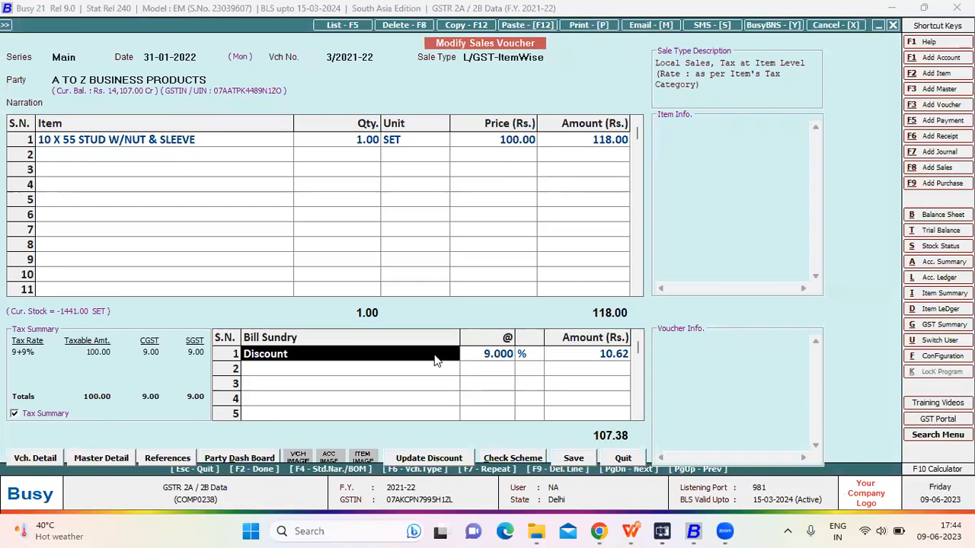
key(ctrl+m)
click(118, 257)
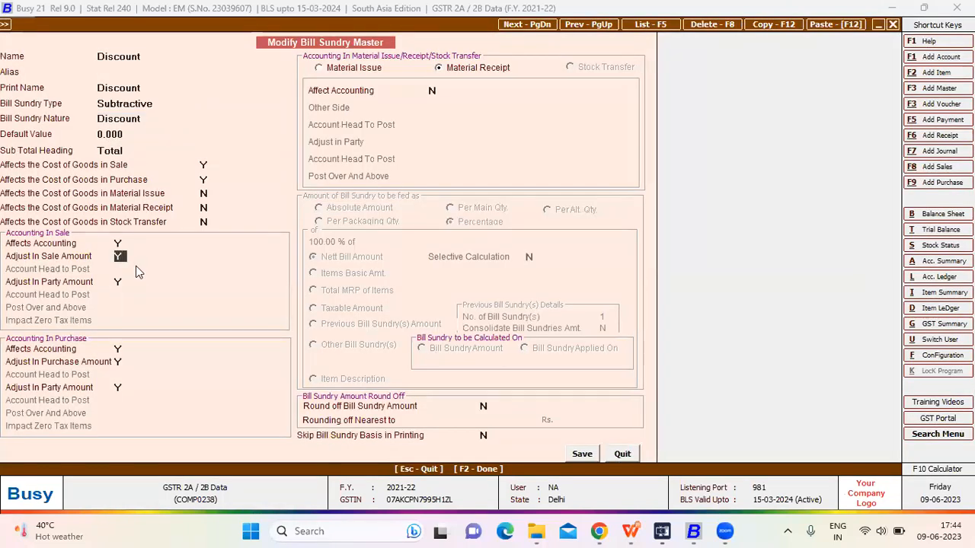
key(Escape)
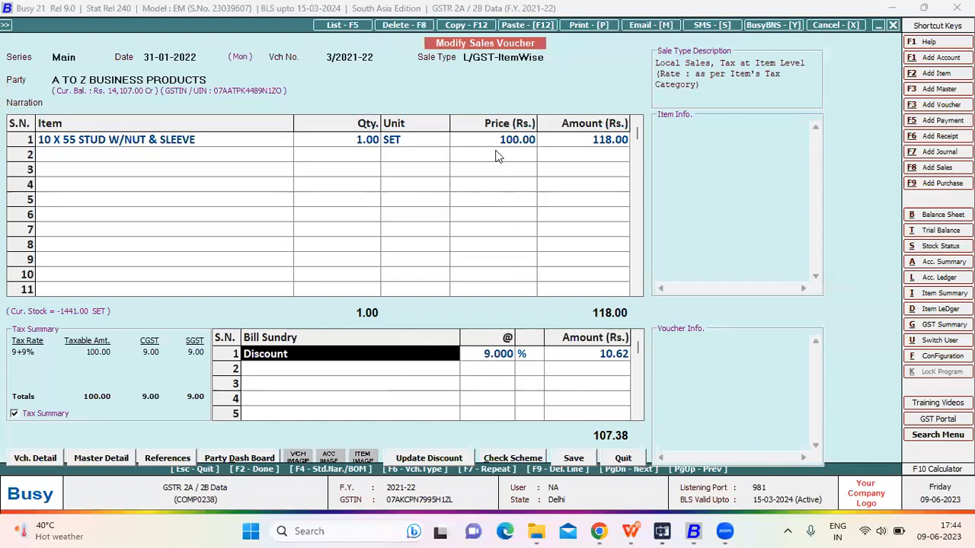
- Examine the item-wise GST details and the Discount line of the voucher, and leave the Reconcile GST and Account report
click(570, 149)
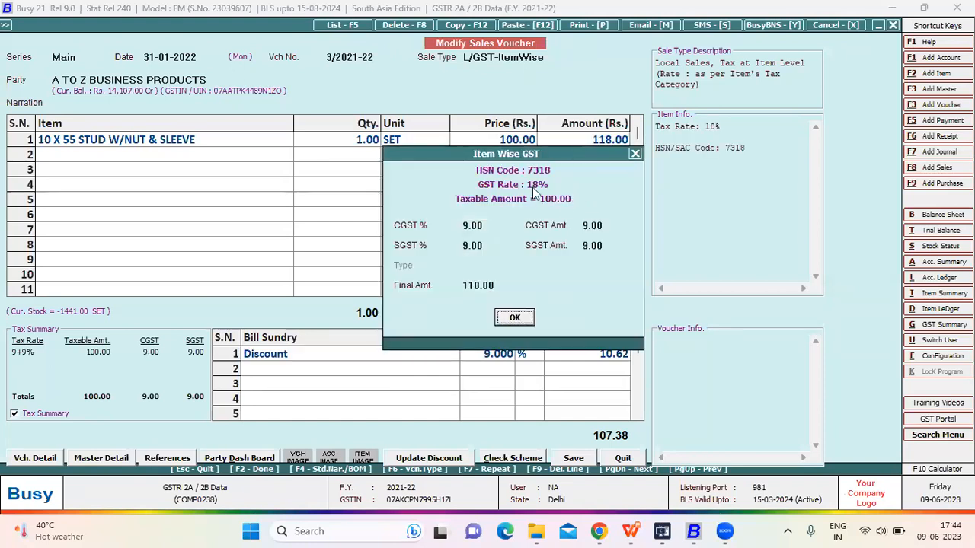
click(636, 153)
click(351, 362)
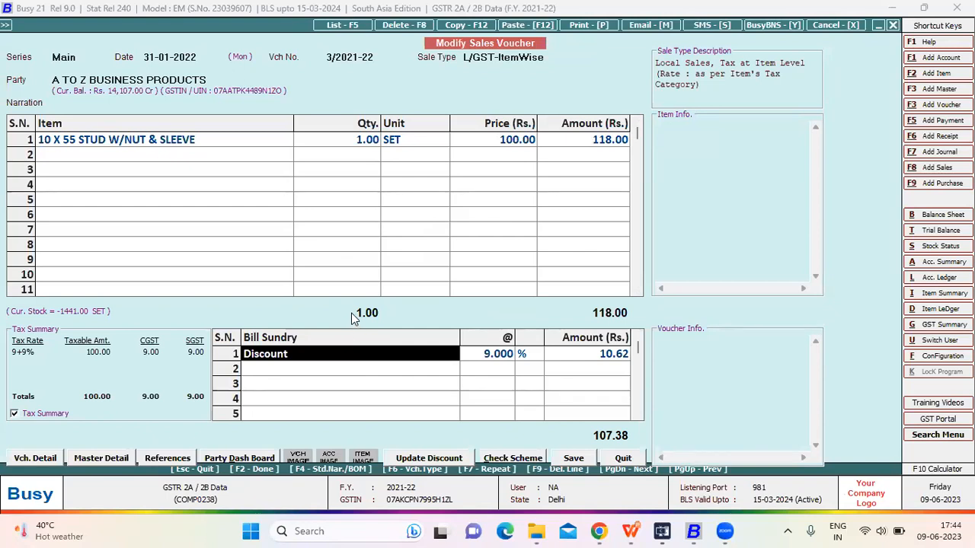
key(Escape)
key(Return)
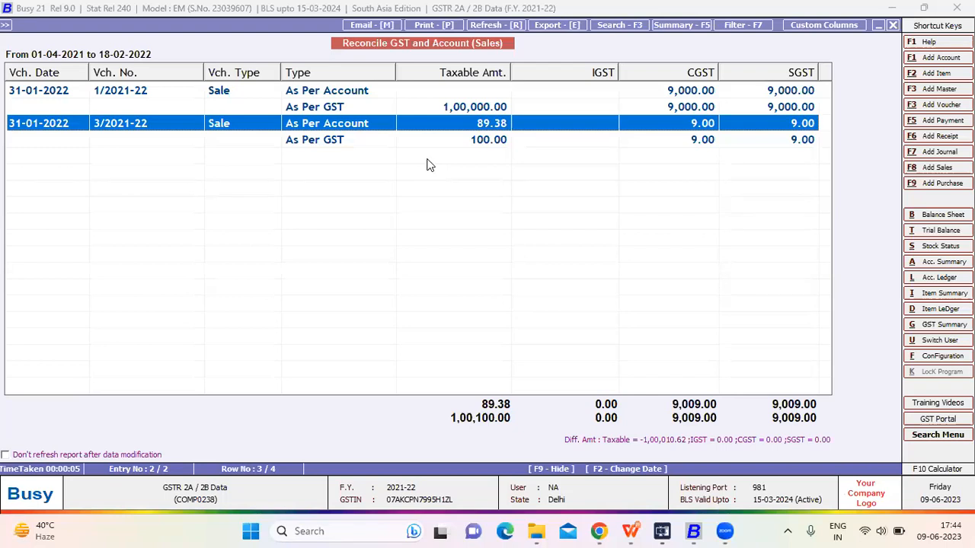
key(Escape)
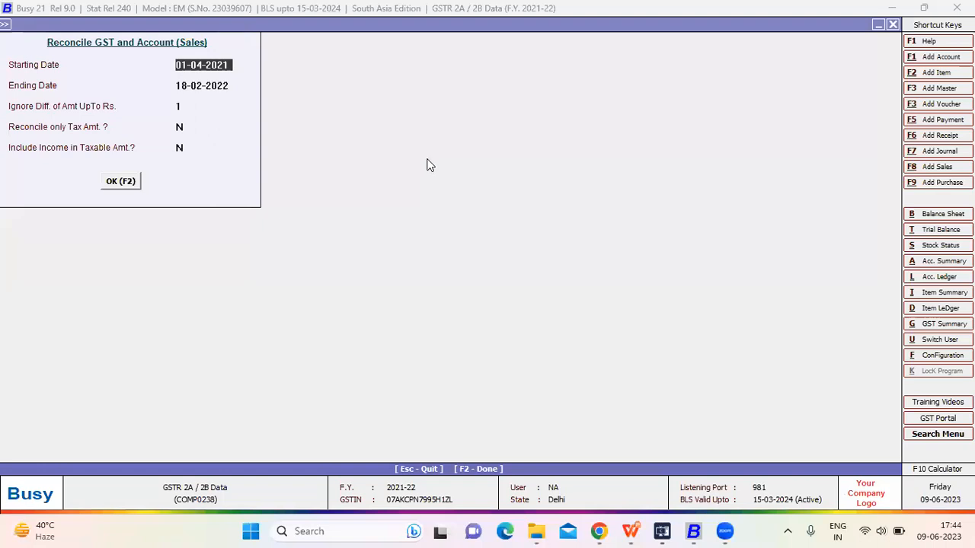
key(Escape)
key(Escape)
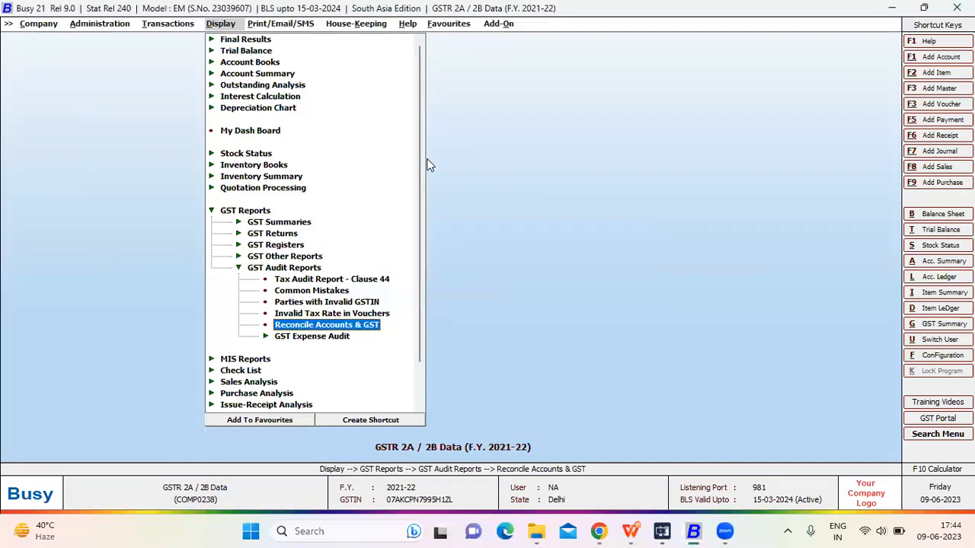
- Review the Expense - GST Nature-wise audit report for all expenses and all GST natures from 01-04-2021 to 18-02-2022, and leave it
key(Down)
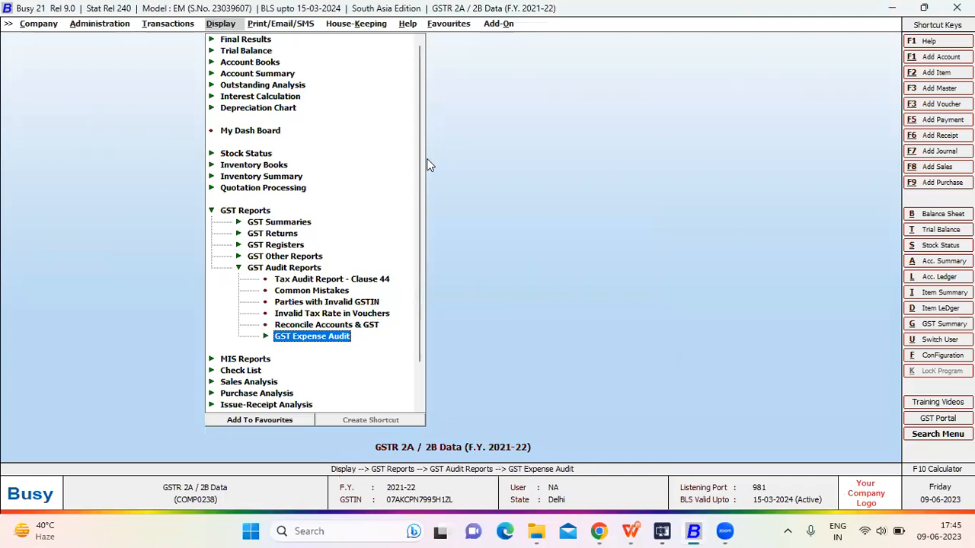
key(Return)
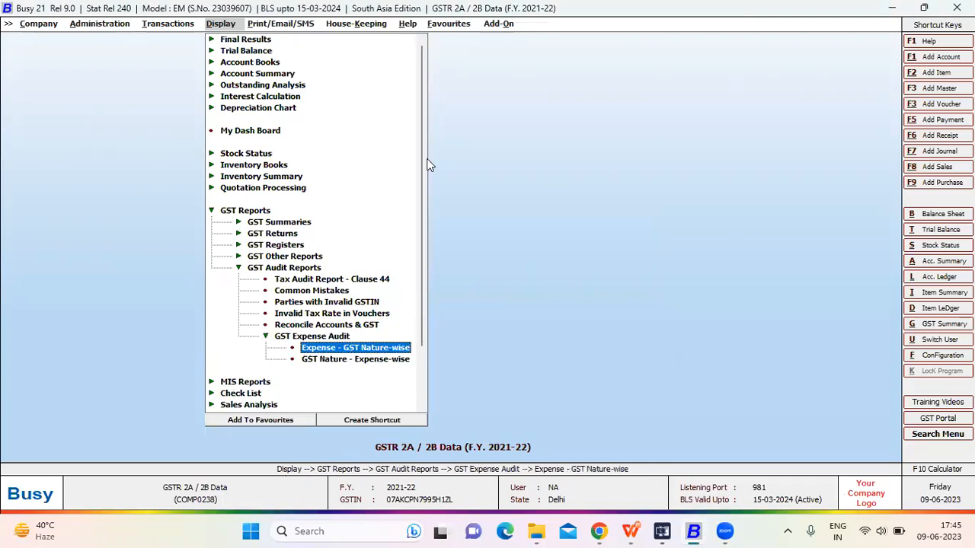
key(Return)
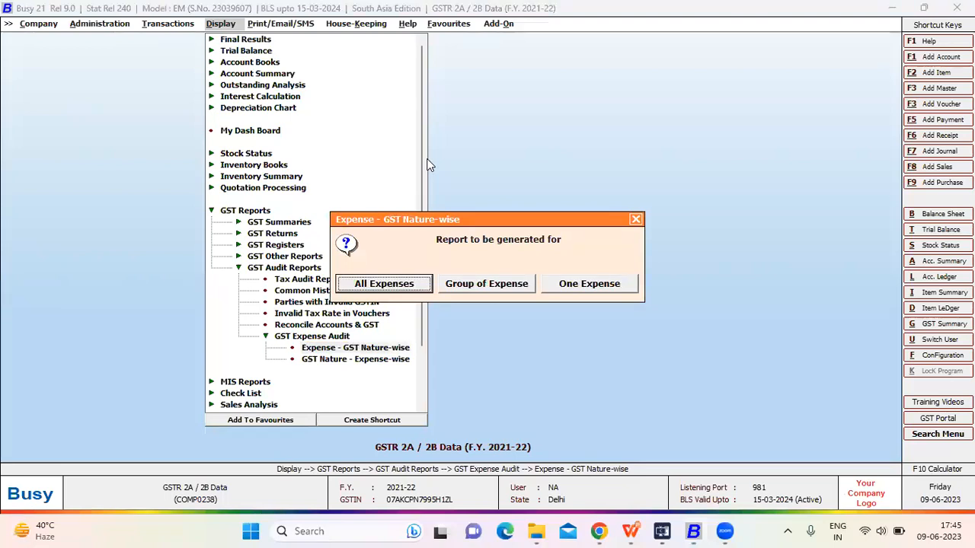
key(Return)
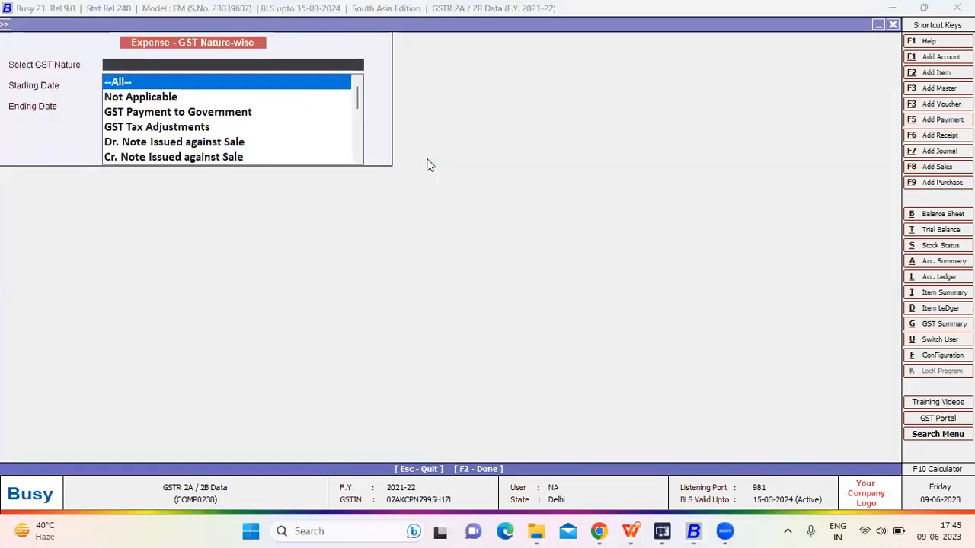
key(Return)
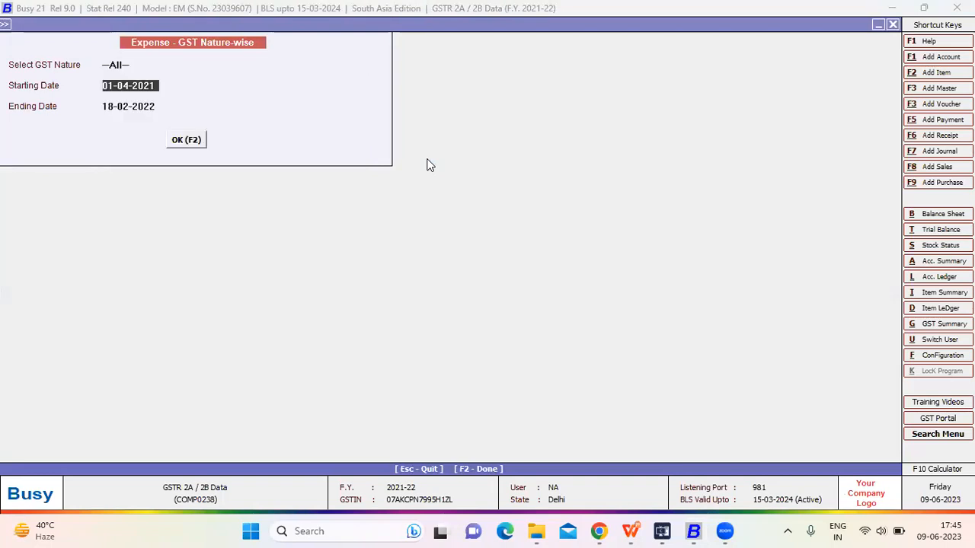
key(Return)
key(Return)
key(Return)
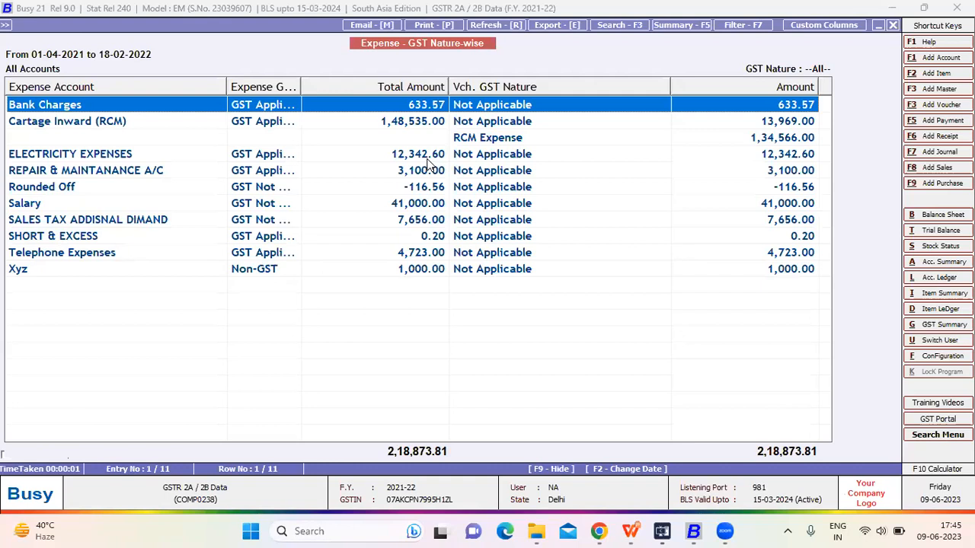
key(Escape)
key(Escape)
key(Escape)
key(Escape)
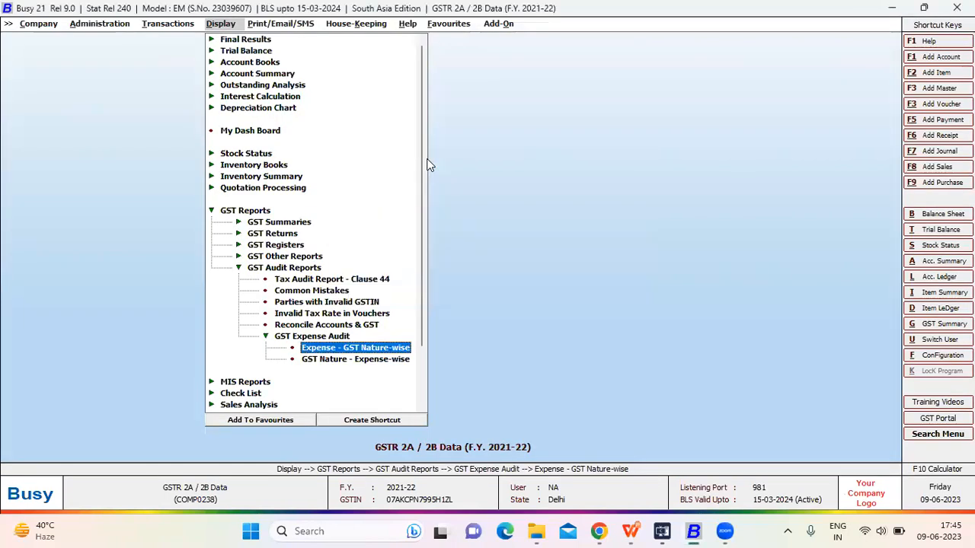
- Review the GST Nature - Expense-wise report for all expenses and natures from 01-04-2021 to 18-02-2022, down to RCM Expense, and leave it
key(Down)
key(Return)
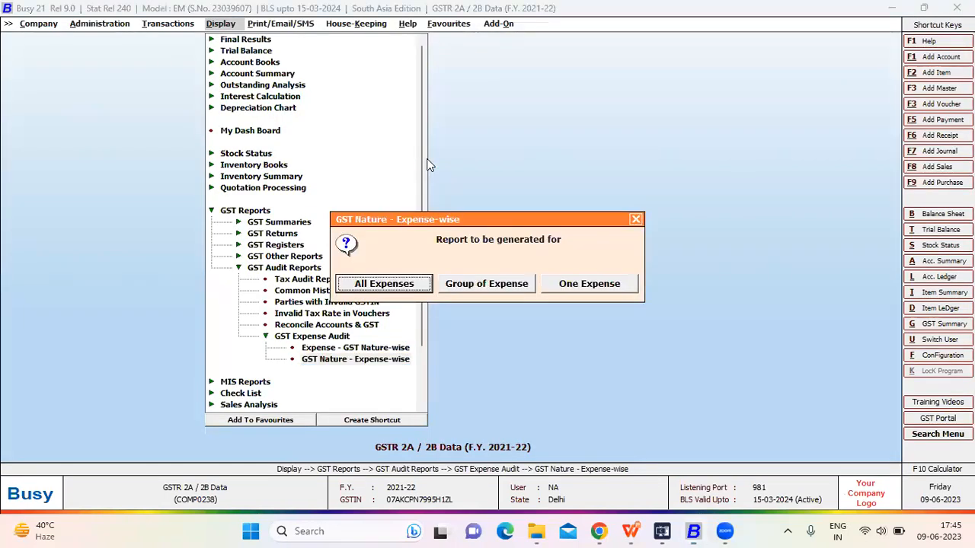
key(Return)
key(Return)
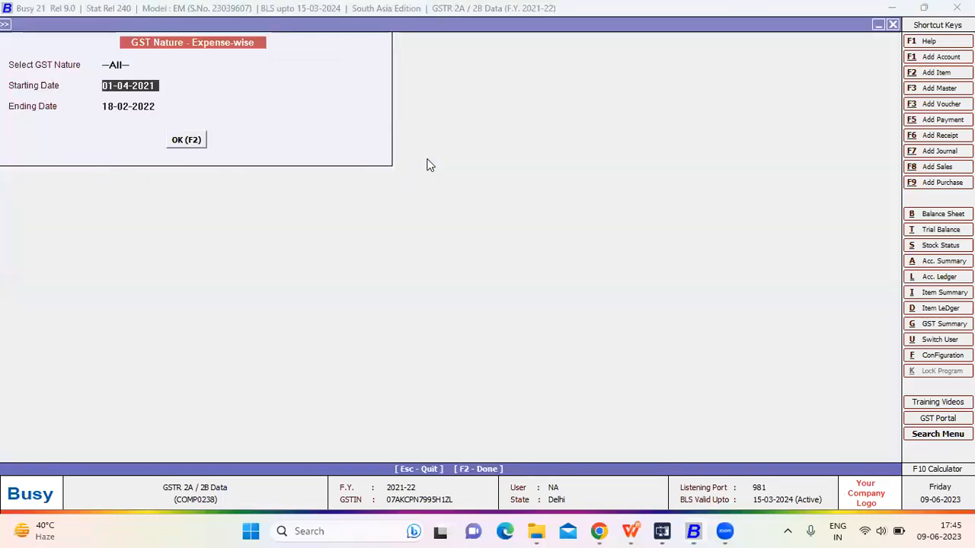
key(Return)
key(Return)
key(Return)
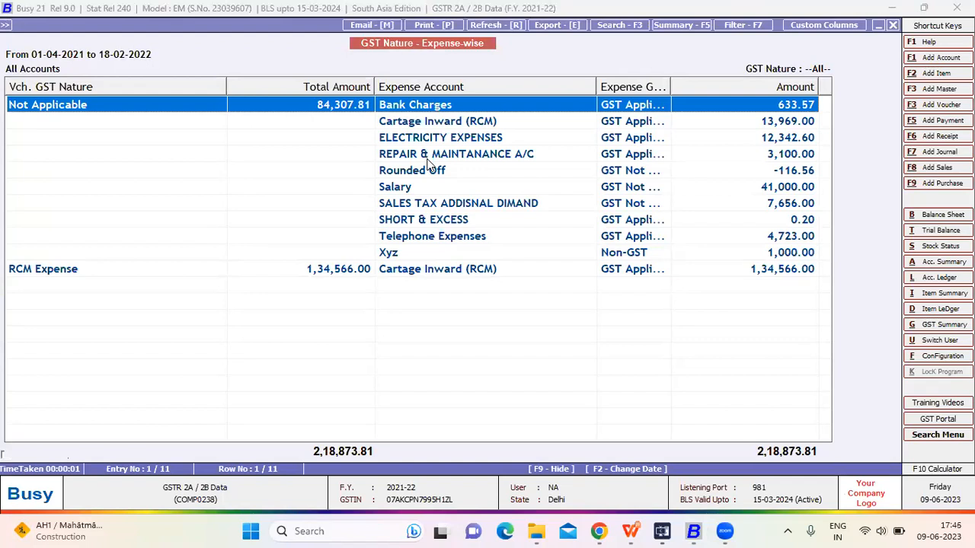
key(Down)
key(End)
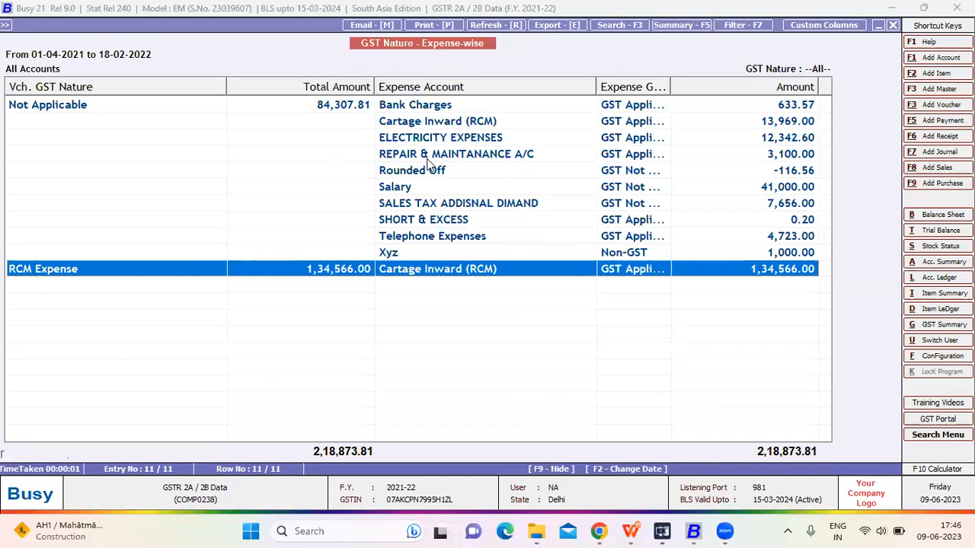
key(Escape)
key(Escape)
key(Escape)
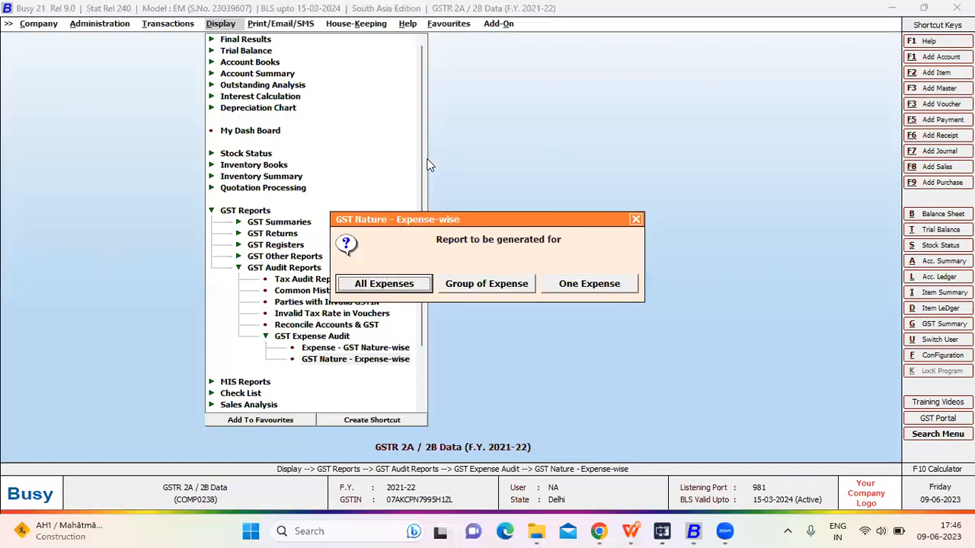
key(Escape)
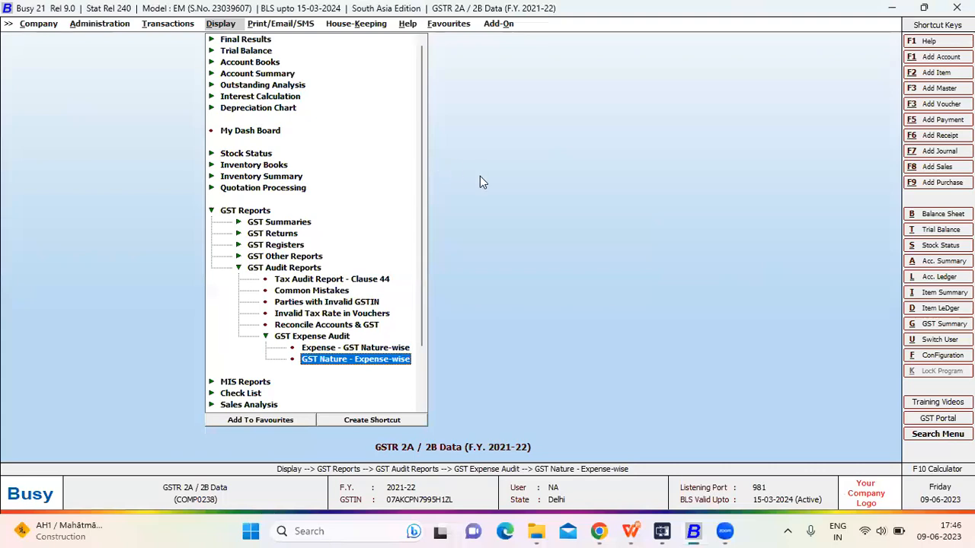
- Switch to the GST Returns & Audit made Easy presentation in WPS Office, start the slide show at the Q&A slide, and reveal its first question
key(alt+Tab)
click(99, 412)
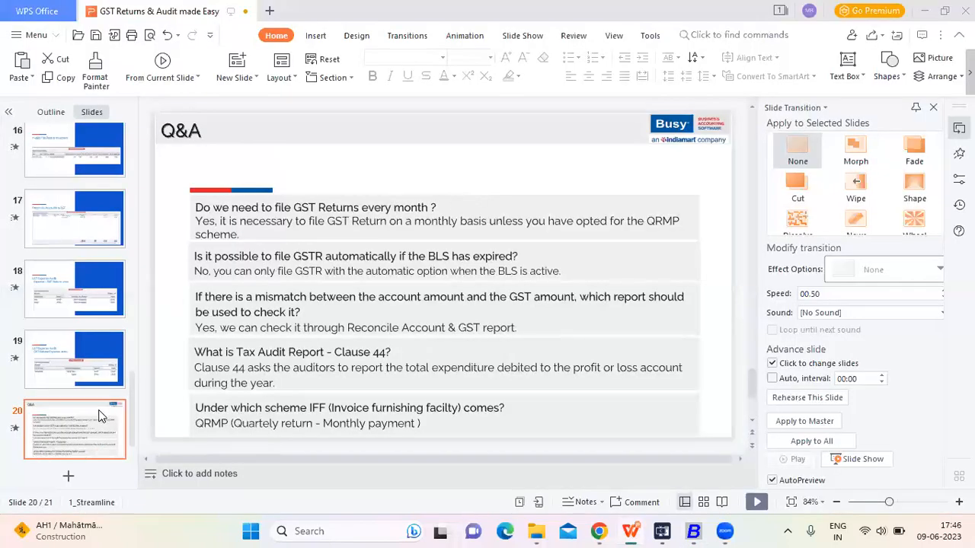
key(shift+F5)
key(Right)
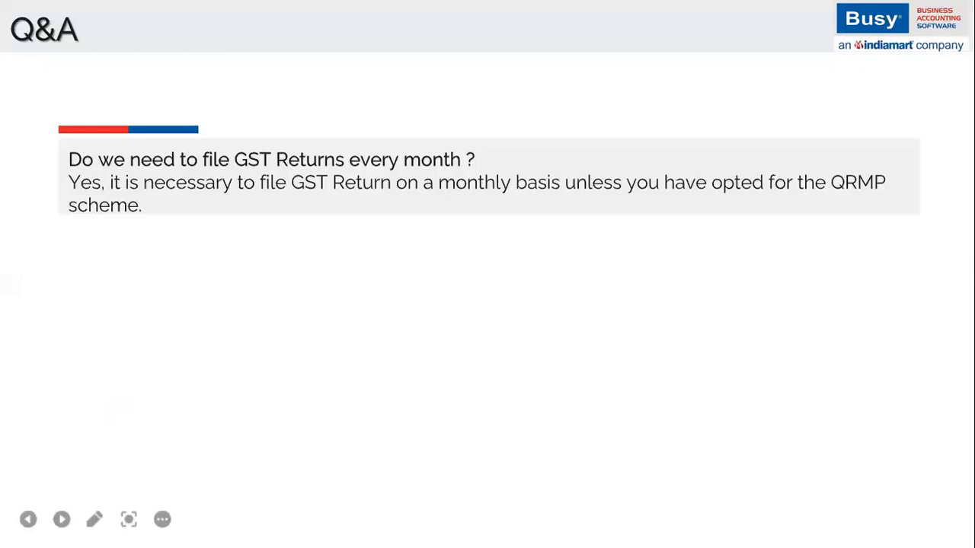